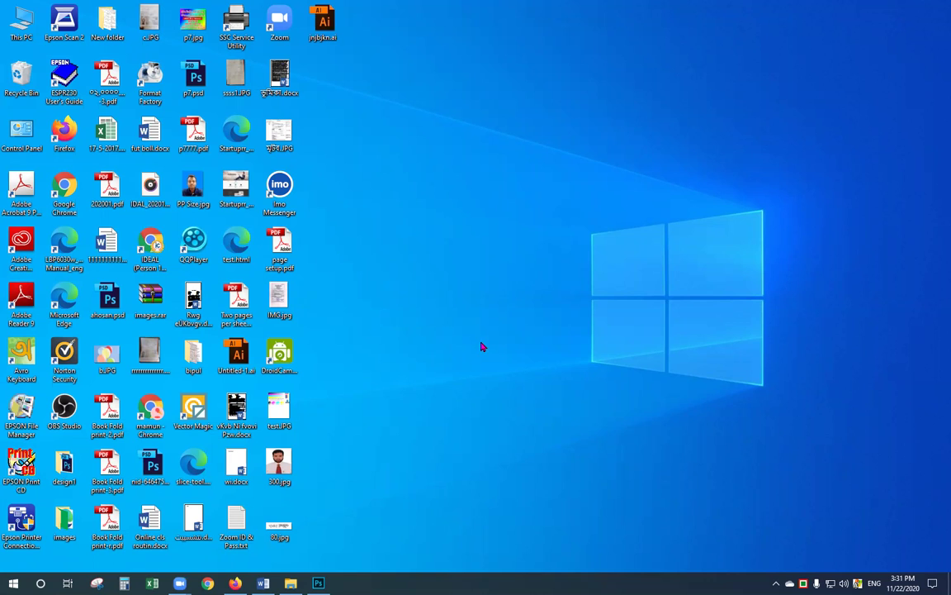
Step: Switch to Photoshop and change the active healing tool from Red Eye to the Spot Healing Brush
click(318, 583)
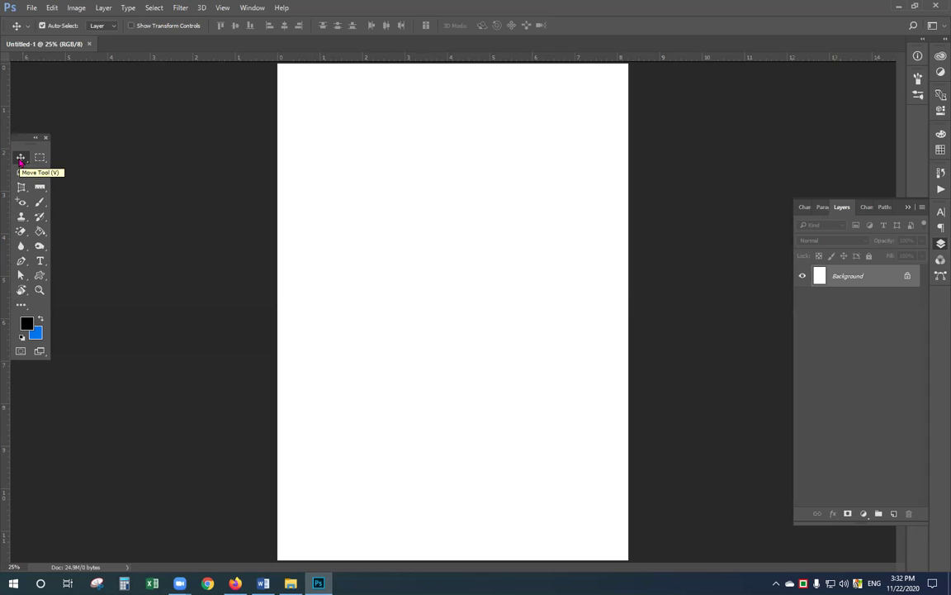
click(21, 203)
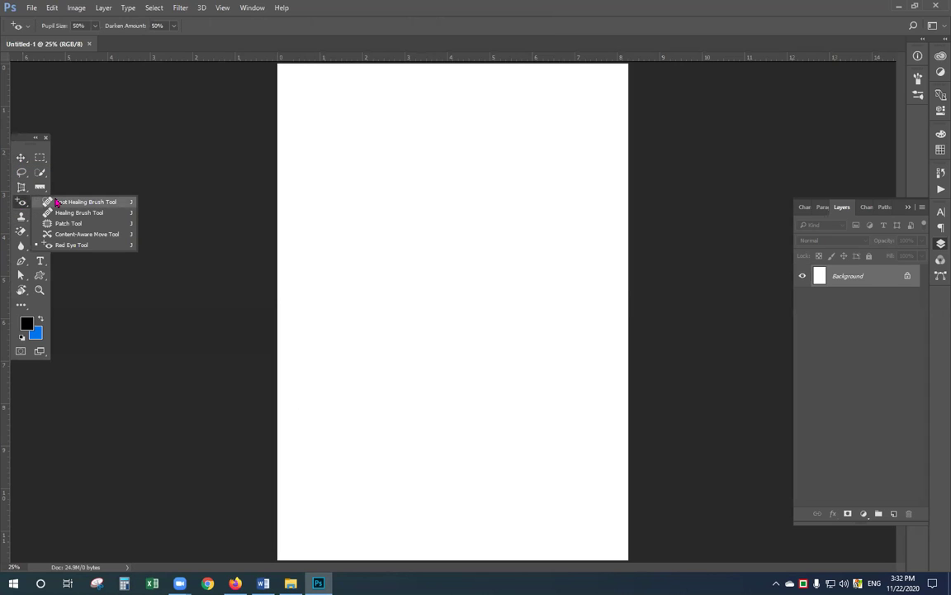
click(22, 157)
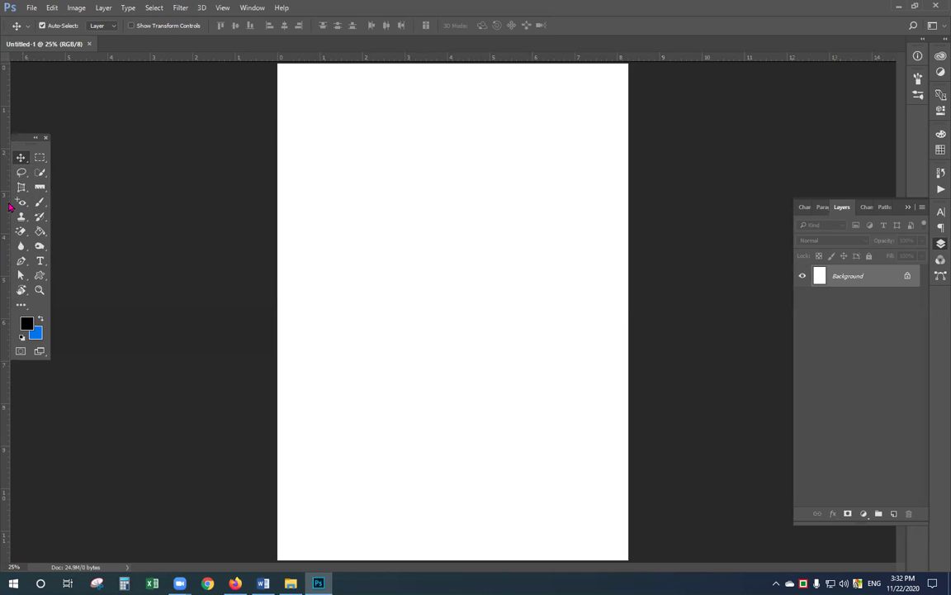
click(22, 201)
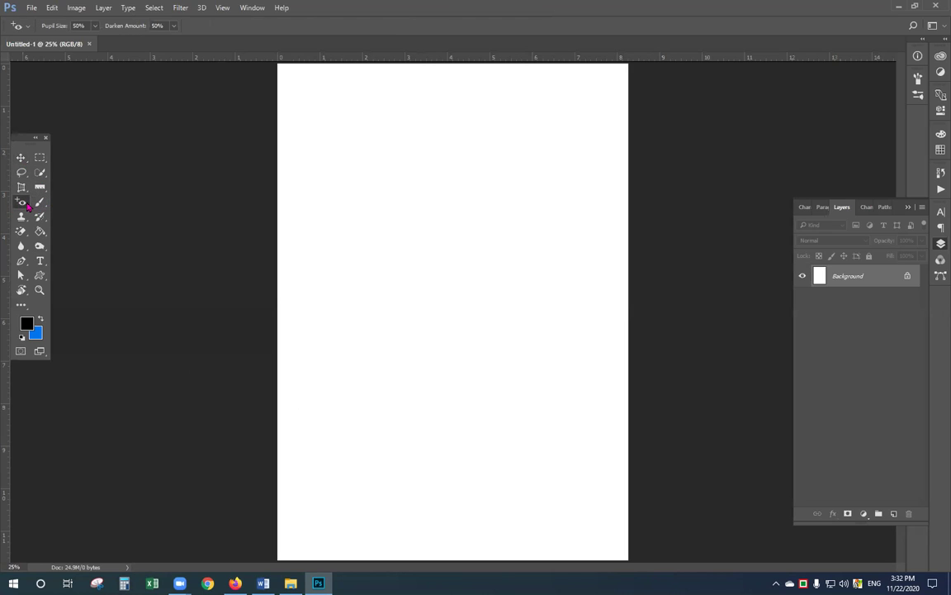
right_click(27, 206)
click(58, 201)
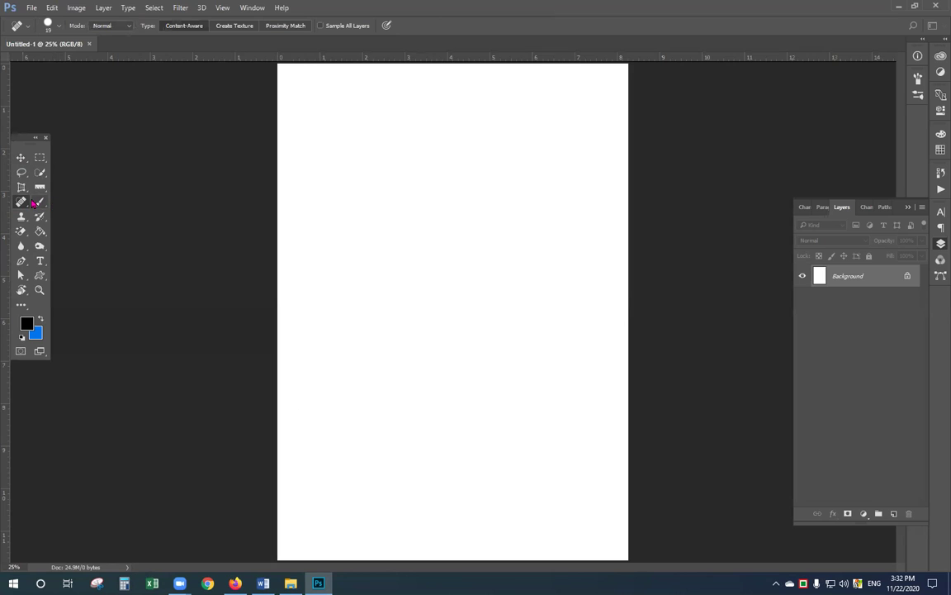
Step: Activate the Brush tool and paint a single black dot on the upper part of the blank page
click(40, 201)
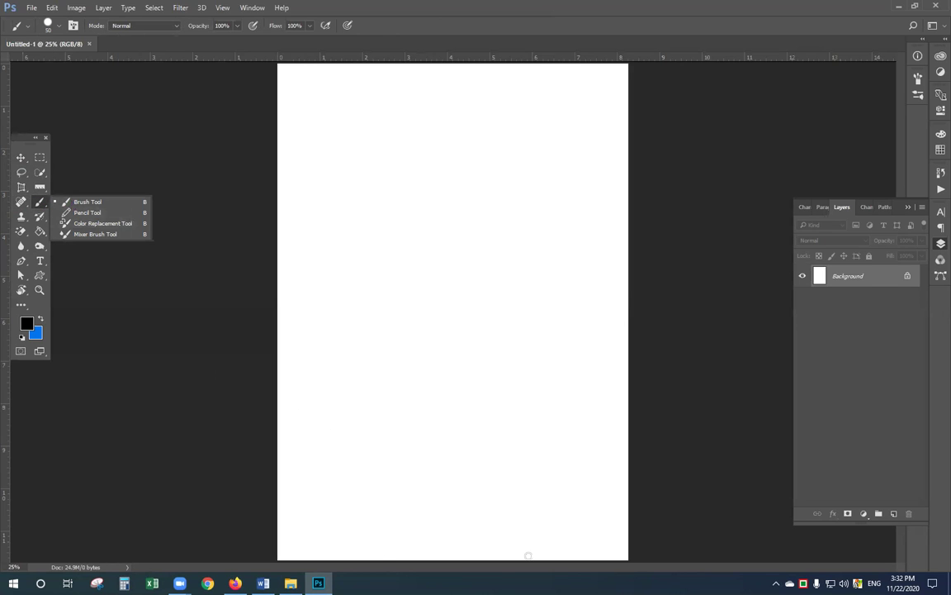
key(Escape)
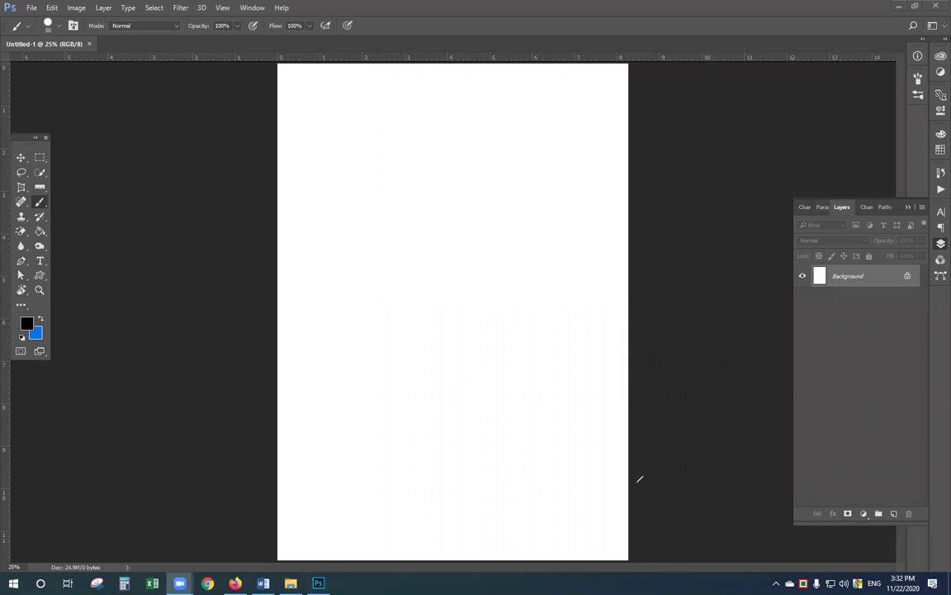
drag(79, 285, 40, 213)
click(22, 157)
click(400, 213)
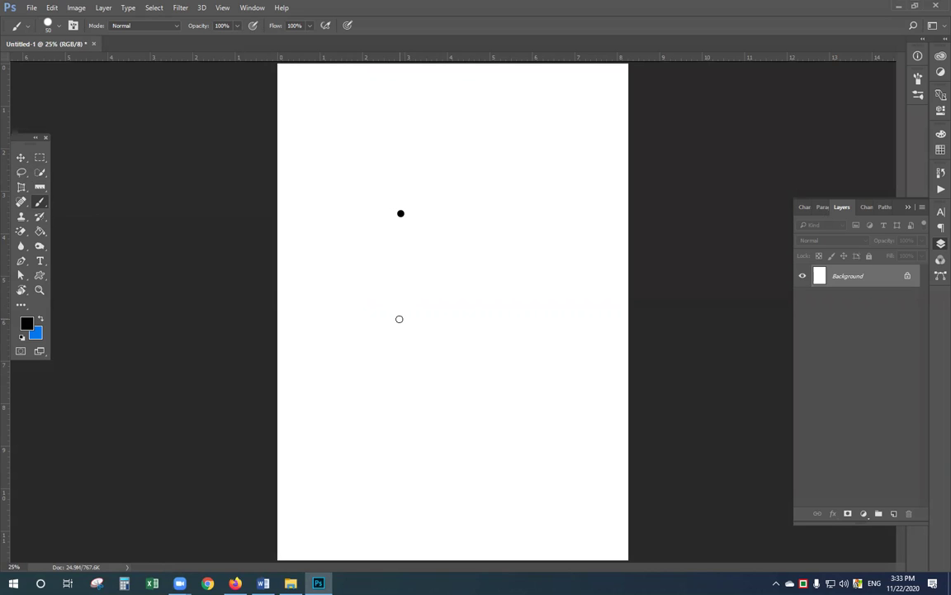
Step: Try to move the painted dot on the Background layer with the Move tool, without converting the layer
key(i)
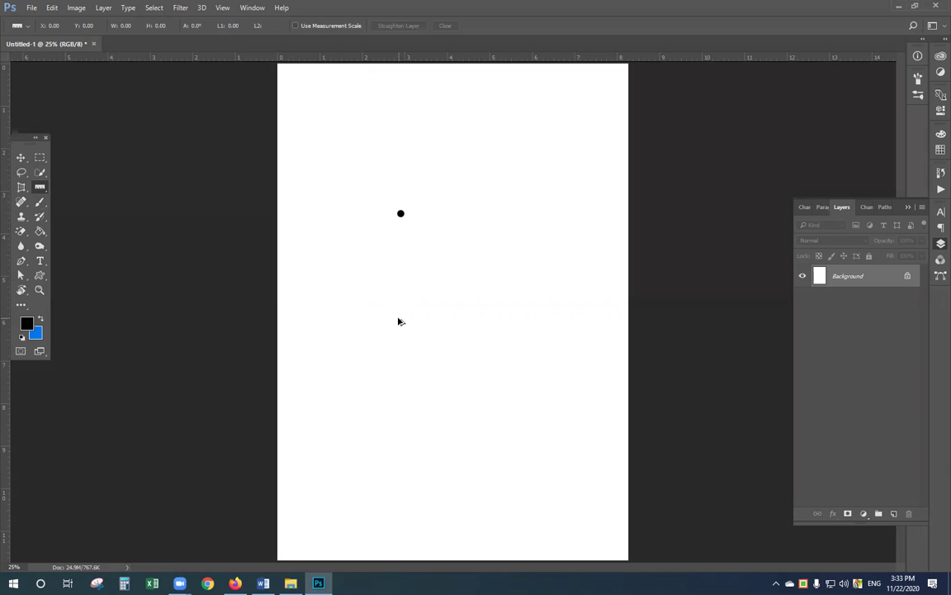
key(b)
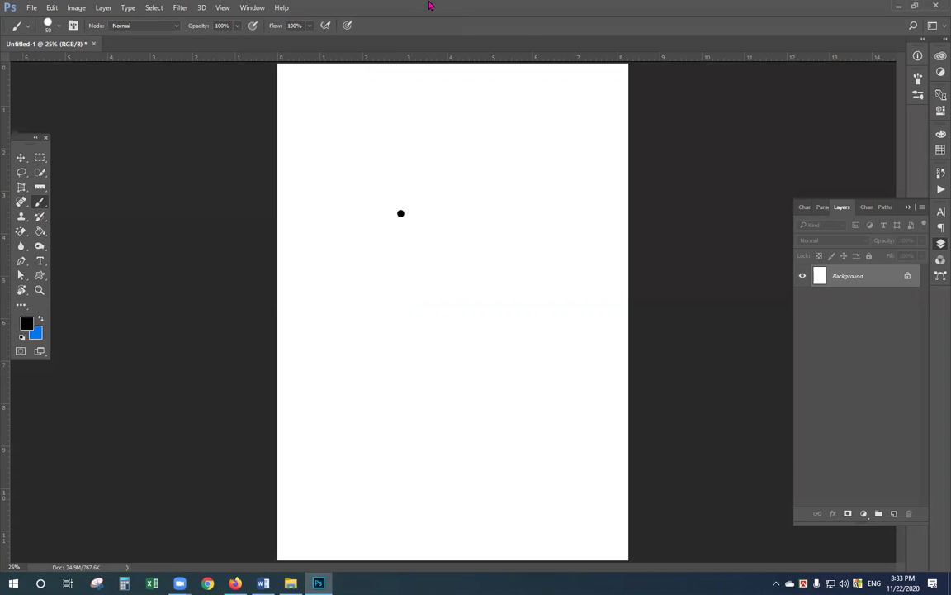
key(v)
drag(377, 192, 393, 240)
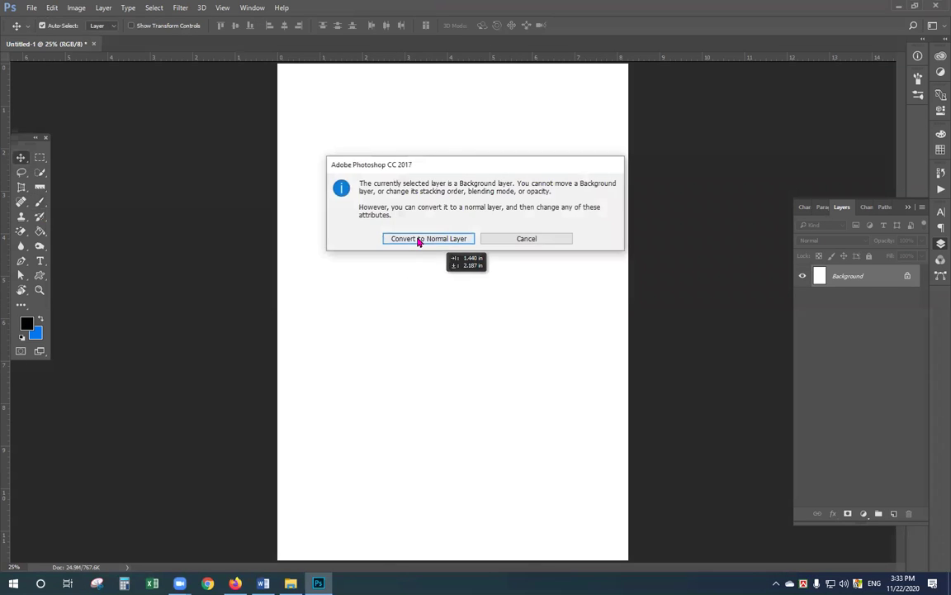
click(533, 240)
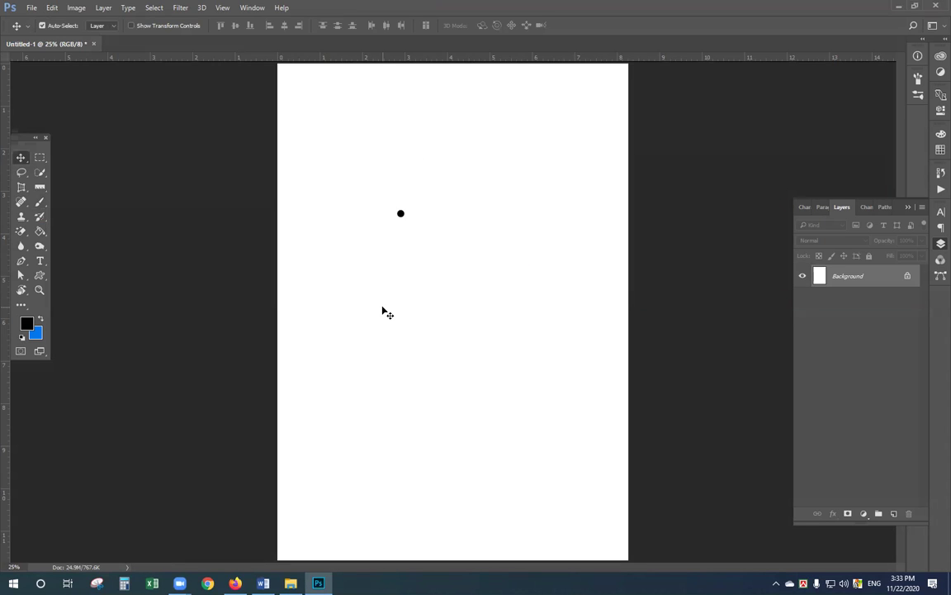
Step: Paint scattered black dots across the upper half of the page with the 50 px brush
key(b)
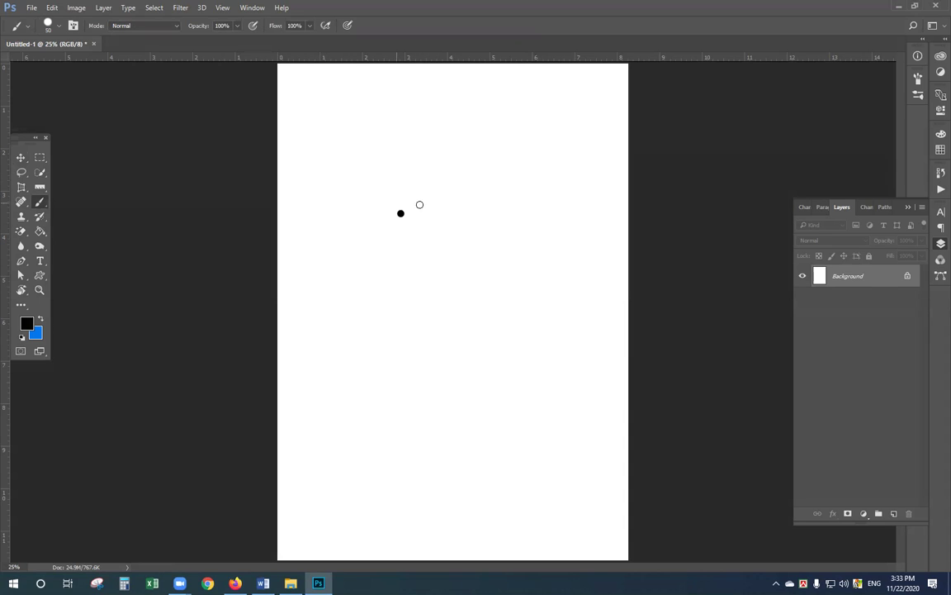
click(400, 232)
click(458, 262)
click(403, 331)
click(313, 307)
click(334, 272)
click(385, 290)
click(408, 287)
click(414, 263)
click(450, 217)
click(471, 204)
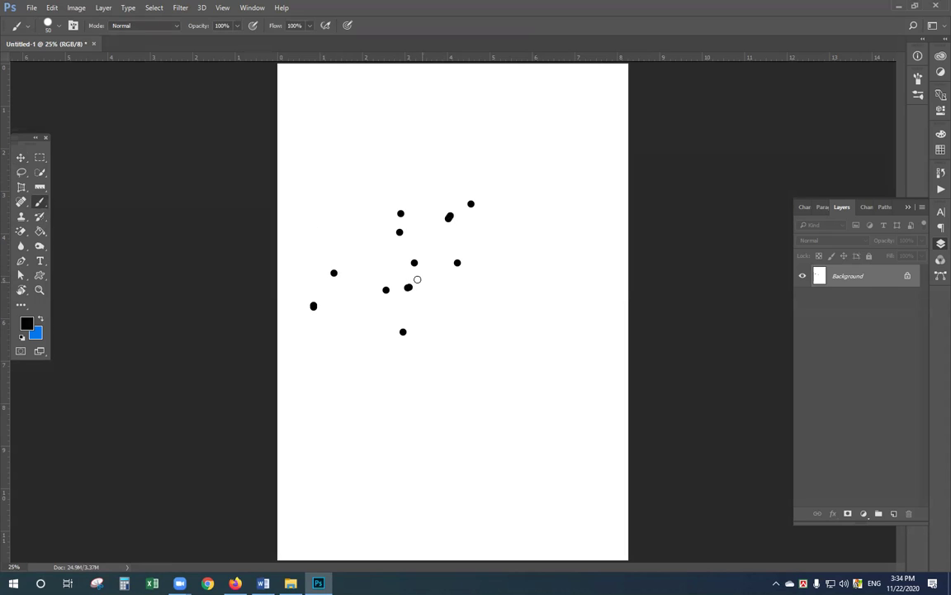
Step: Clear the painted dots by filling a rectangular selection around them with the default white background color
key(m)
drag(278, 134, 571, 394)
key(shift+BackSpace)
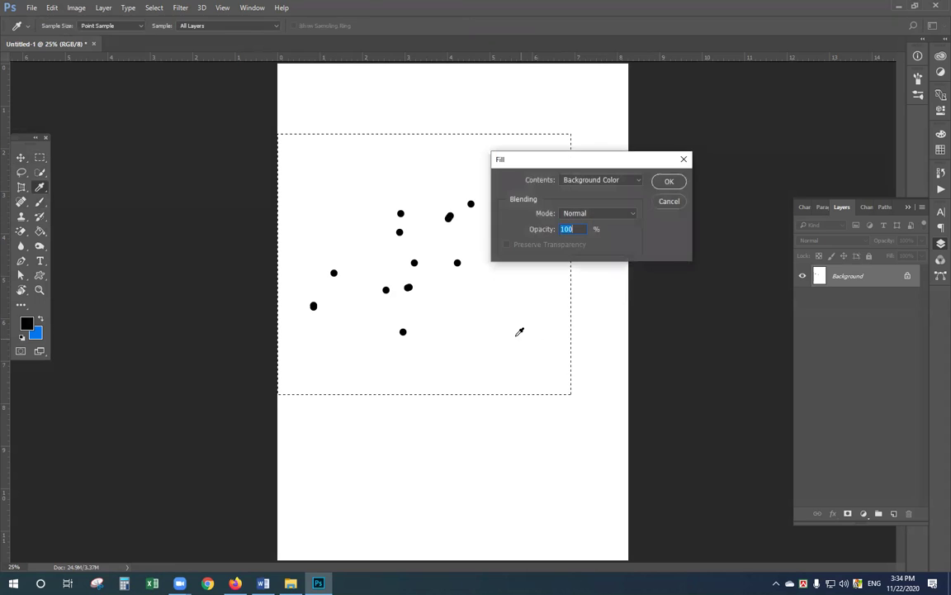
key(Return)
key(d)
key(shift+BackSpace)
key(Return)
key(ctrl+d)
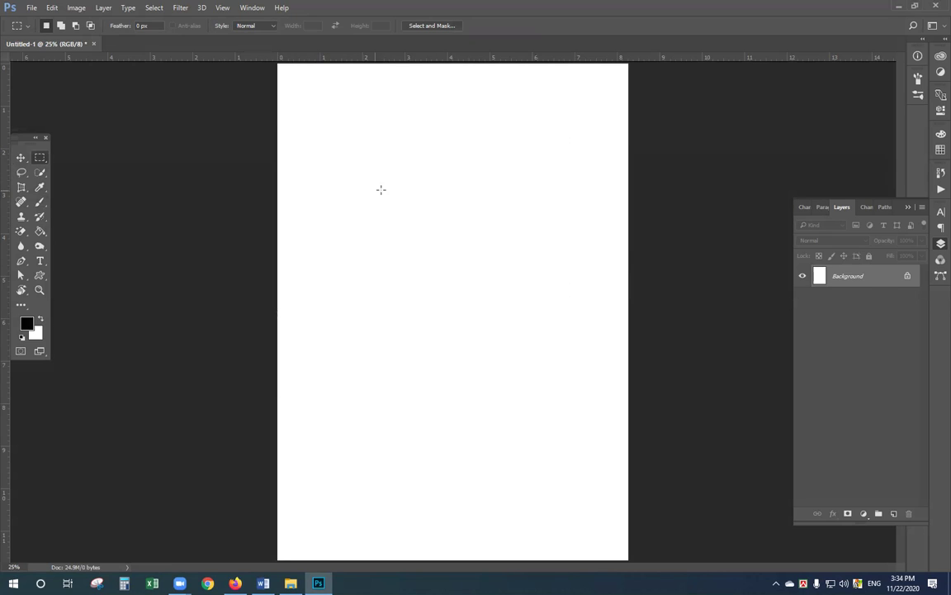
Step: Paint a black outline of a man's head in profile with eye, lips, jaw, collar and shoulders using the 50 px brush
drag(401, 144, 446, 182)
click(425, 196)
key(b)
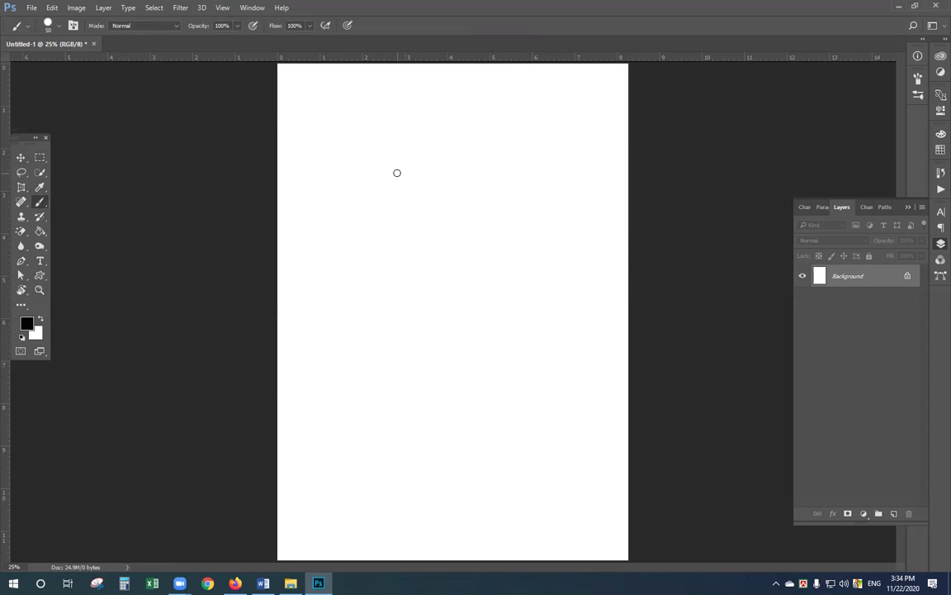
mouse_move(402, 170)
mouse_down()
mouse_move(448, 169)
mouse_move(465, 191)
mouse_move(455, 228)
mouse_move(476, 245)
mouse_move(451, 254)
mouse_move(474, 284)
mouse_move(445, 298)
mouse_move(434, 325)
mouse_up()
mouse_move(417, 150)
mouse_down()
mouse_move(353, 162)
mouse_move(352, 272)
mouse_move(300, 325)
mouse_move(307, 380)
mouse_up()
mouse_move(397, 213)
mouse_down()
mouse_move(412, 206)
mouse_move(437, 228)
mouse_move(421, 226)
mouse_up()
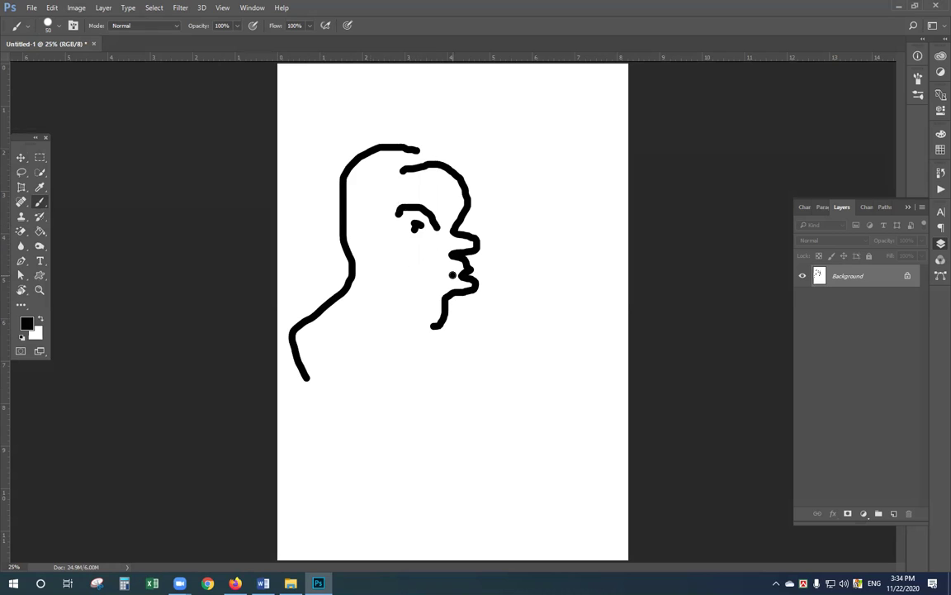
drag(451, 272, 464, 286)
drag(435, 329, 523, 397)
mouse_move(351, 299)
mouse_down()
mouse_move(376, 336)
mouse_move(435, 326)
mouse_move(485, 380)
mouse_up()
drag(364, 336, 336, 394)
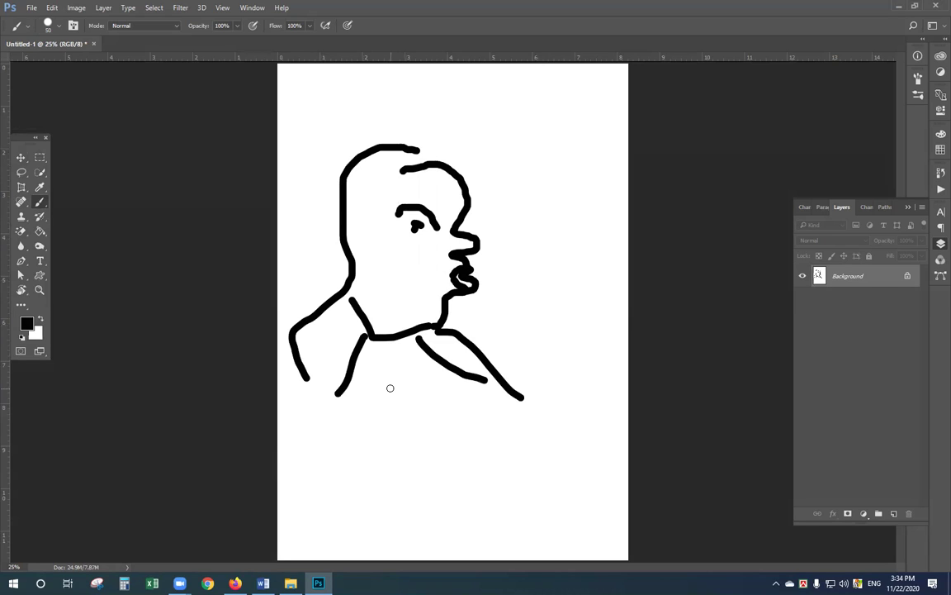
drag(388, 296, 438, 287)
drag(348, 237, 395, 325)
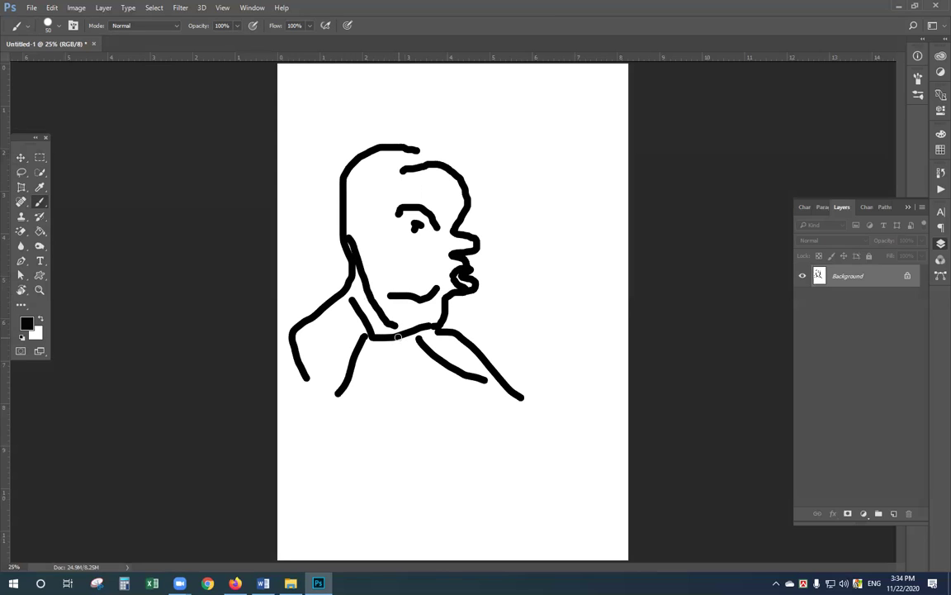
Step: Paint a cap over the head and hair lines running down behind the neck
drag(329, 192, 425, 174)
mouse_move(487, 194)
mouse_down()
mouse_move(490, 164)
mouse_move(478, 139)
mouse_move(391, 132)
mouse_move(347, 153)
mouse_move(340, 184)
mouse_move(316, 161)
mouse_move(350, 134)
mouse_move(465, 129)
mouse_up()
click(328, 123)
mouse_move(358, 106)
mouse_down()
mouse_move(448, 96)
mouse_move(492, 147)
mouse_up()
mouse_move(317, 144)
mouse_down()
mouse_move(304, 194)
mouse_move(330, 269)
mouse_move(329, 320)
mouse_up()
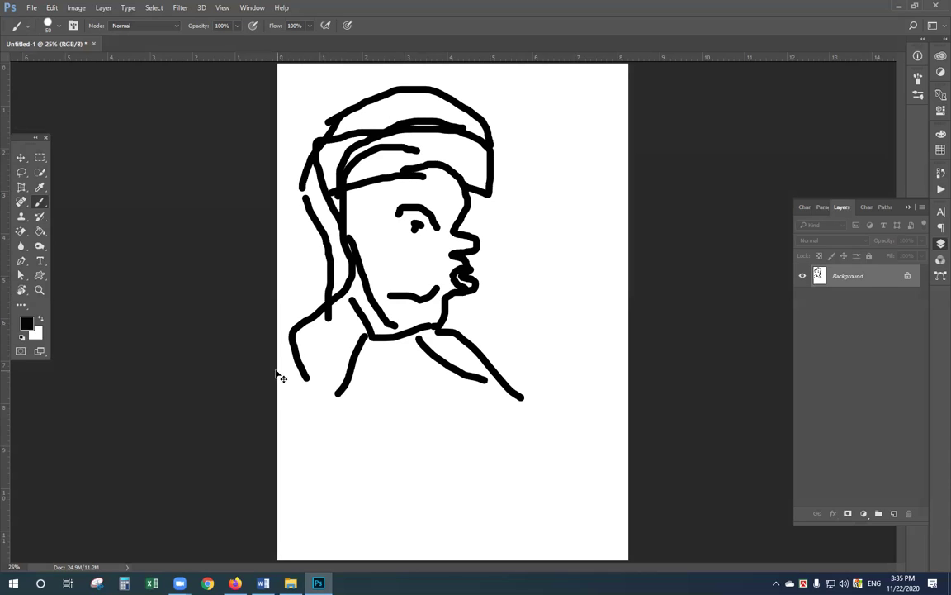
Step: Undo all the brush strokes of the head drawing and the small rectangular selection made before them
key(ctrl+alt+z)
key(ctrl+alt+z)
key(ctrl+alt+z)
key(ctrl+alt+z)
key(ctrl+alt+z)
key(ctrl+alt+z)
key(ctrl+alt+z)
key(ctrl+alt+z)
key(ctrl+alt+z)
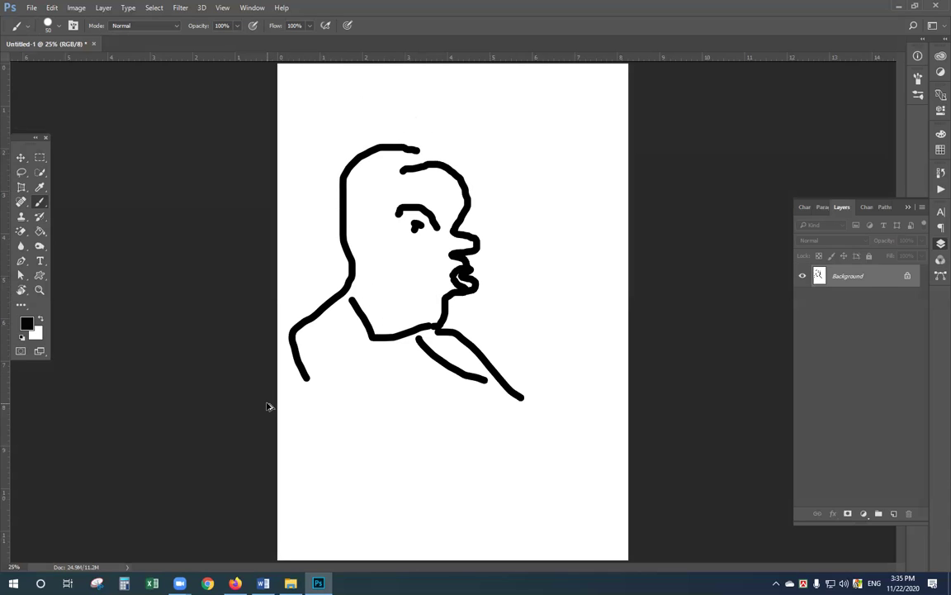
key(ctrl+alt+z)
key(ctrl+alt+z)
key(ctrl+alt+z)
key(ctrl+alt+z)
key(ctrl+alt+z)
key(ctrl+alt+z)
key(ctrl+alt+z)
key(ctrl+alt+z)
key(ctrl+alt+z)
key(ctrl+alt+z)
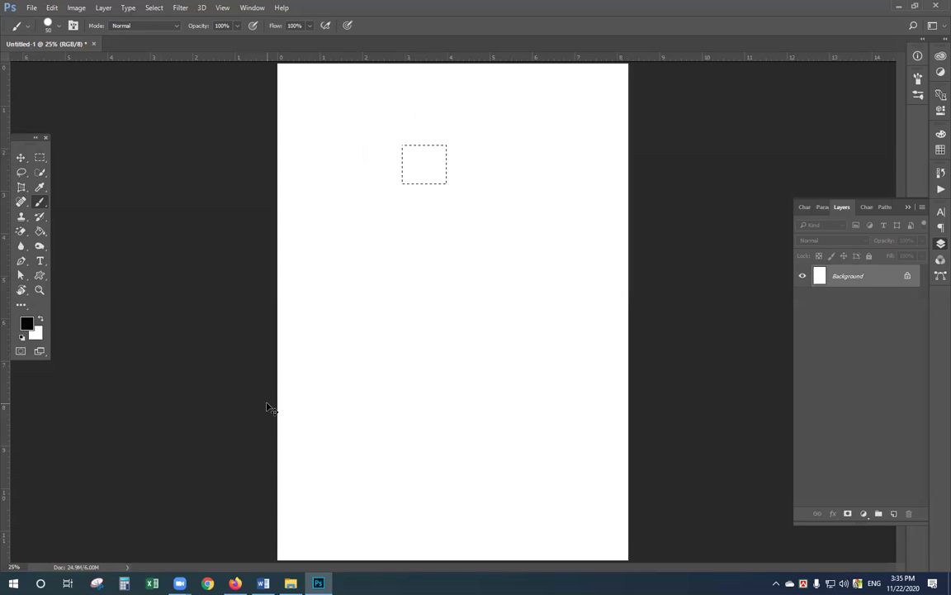
key(ctrl+alt+z)
Step: Select the Brush Tool from its tool group and display the full brush tip shape settings
right_click(43, 209)
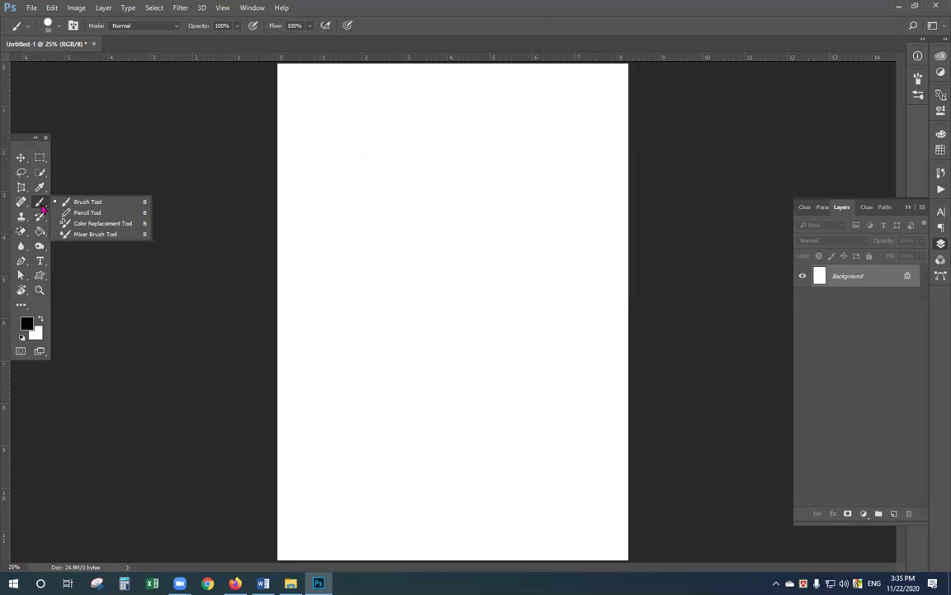
click(90, 202)
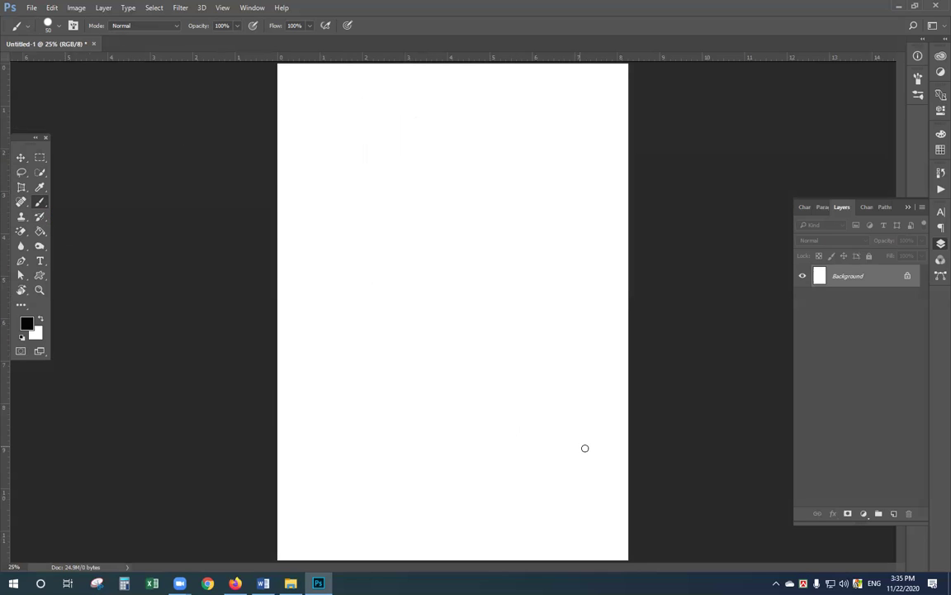
mouse_move(89, 382)
mouse_down()
mouse_move(77, 124)
mouse_move(60, 34)
mouse_up()
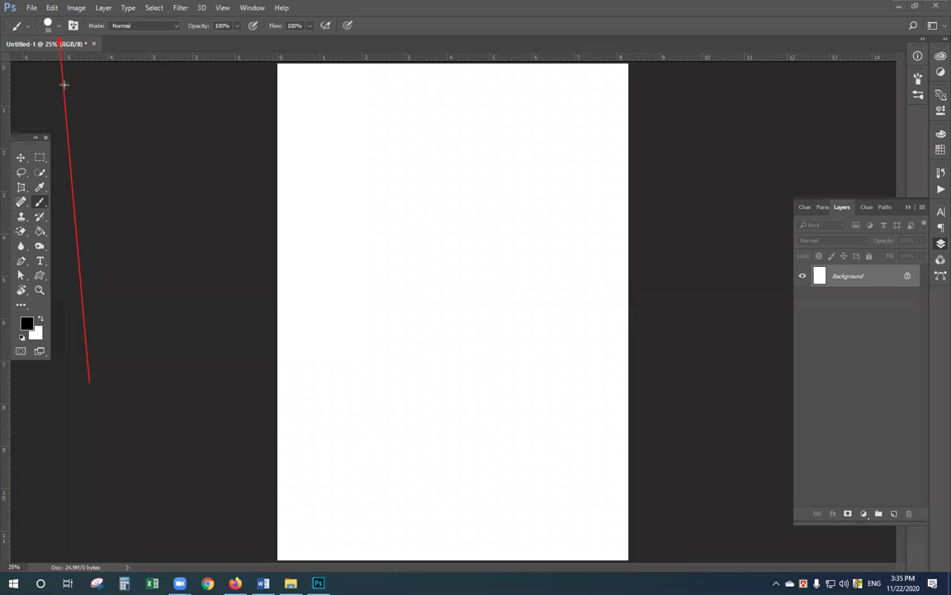
drag(109, 151, 79, 34)
click(73, 25)
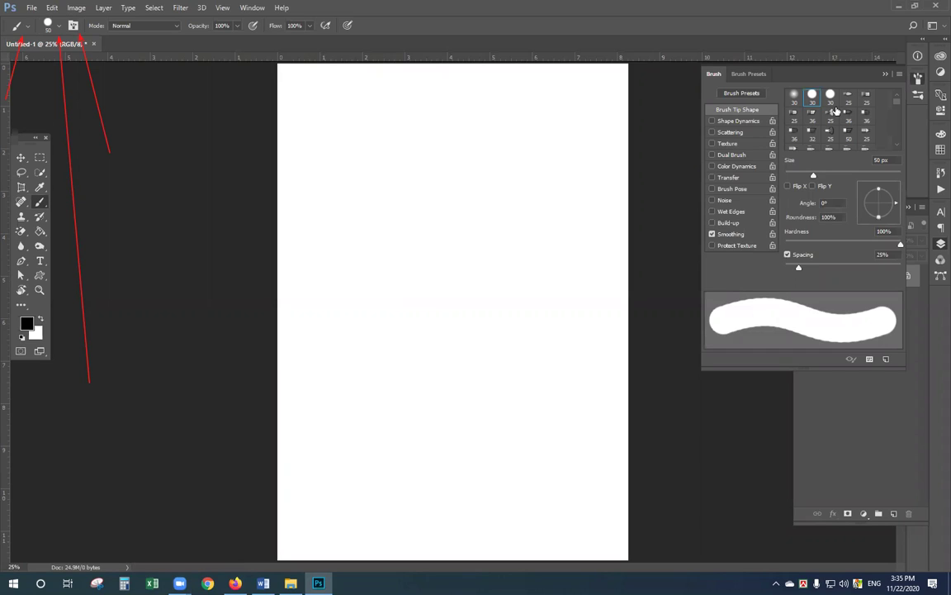
drag(411, 299, 694, 89)
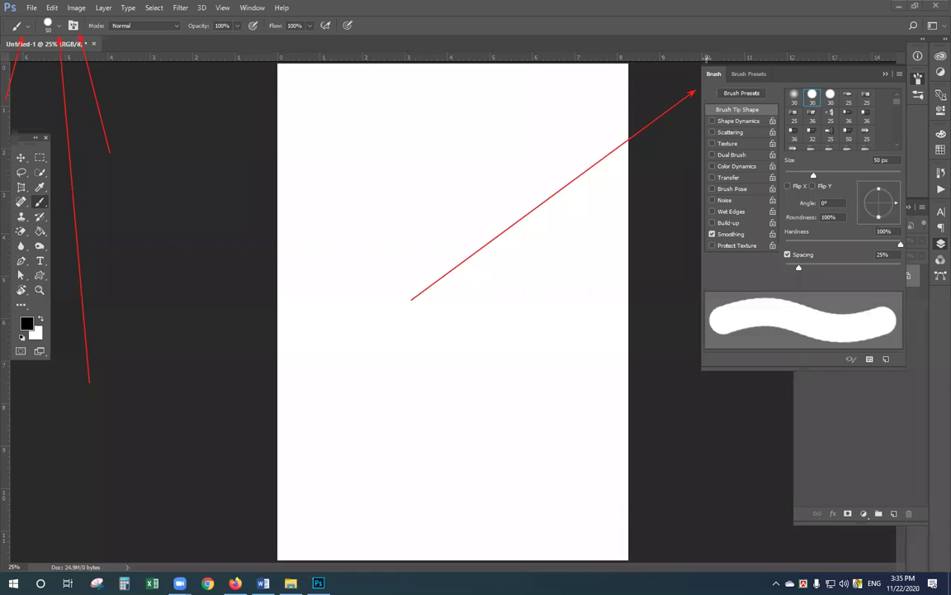
mouse_move(706, 58)
mouse_down()
mouse_move(917, 310)
mouse_move(912, 378)
mouse_up()
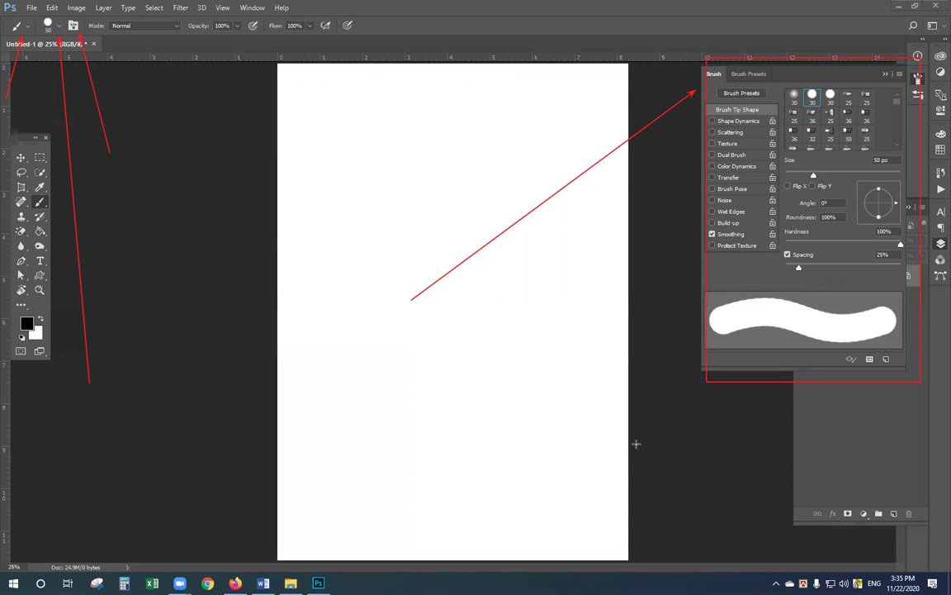
key(Escape)
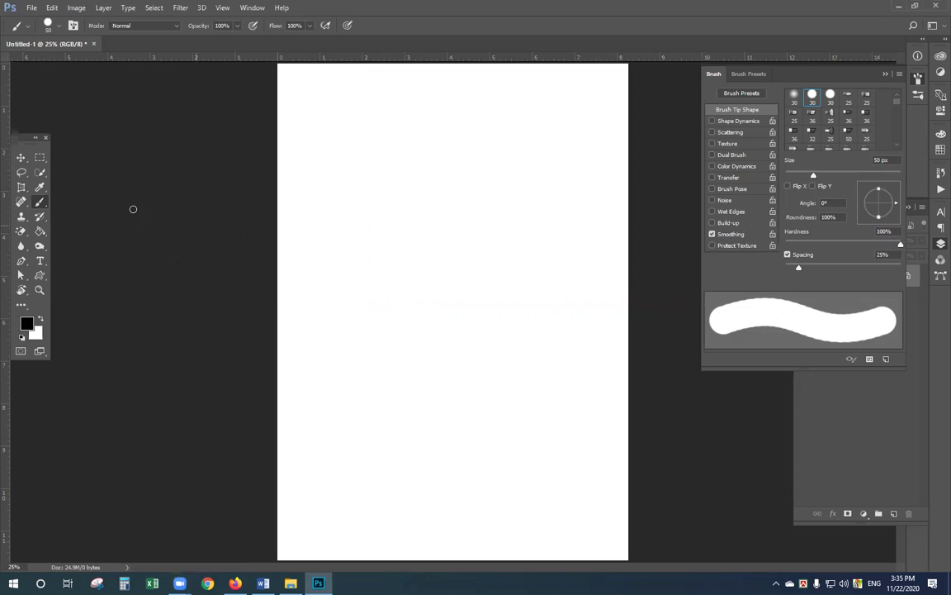
Step: Paint five separate curved black strokes across the upper part of the page with the 50 px hard round brush
drag(356, 178, 442, 200)
drag(450, 203, 550, 182)
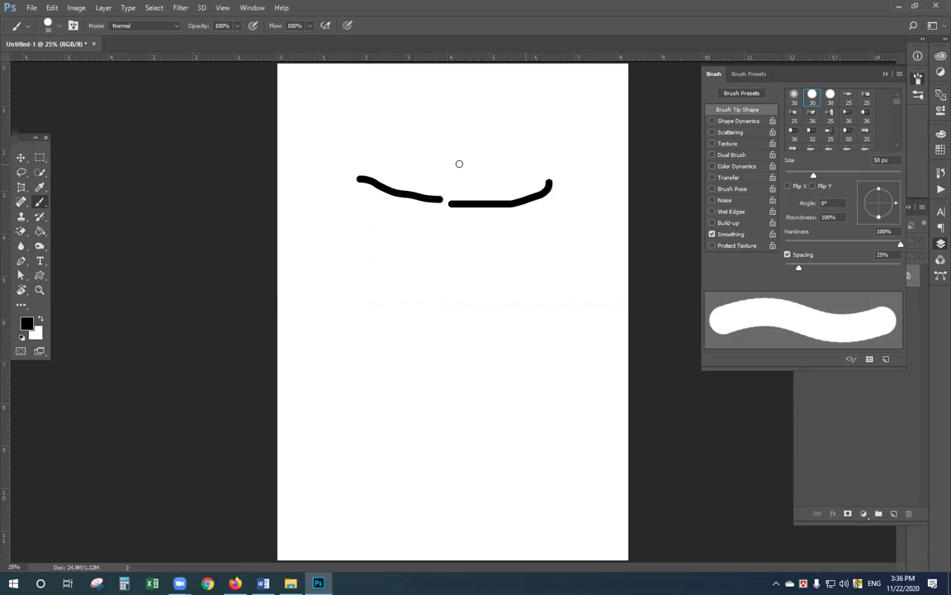
drag(430, 157, 476, 136)
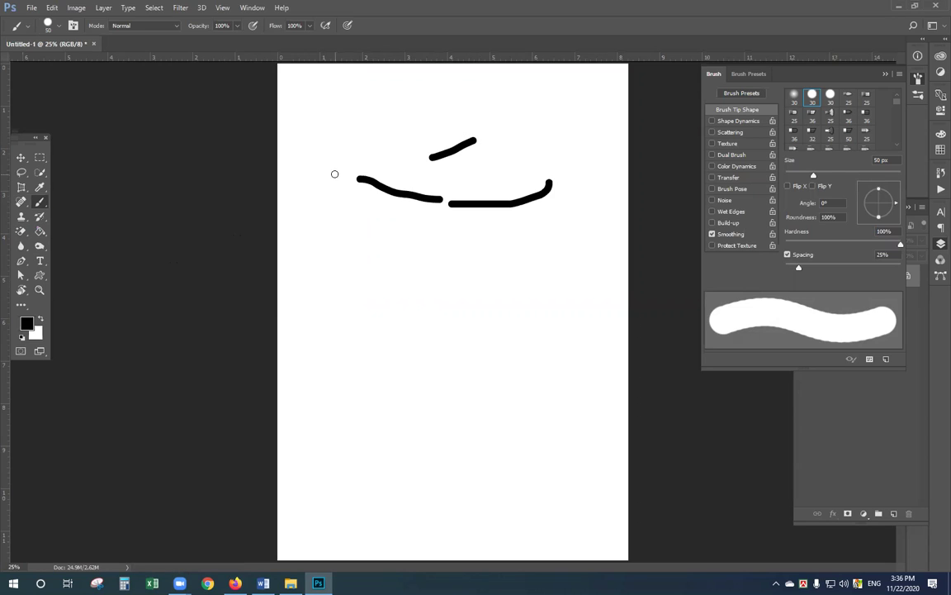
drag(324, 162, 453, 84)
drag(415, 128, 518, 94)
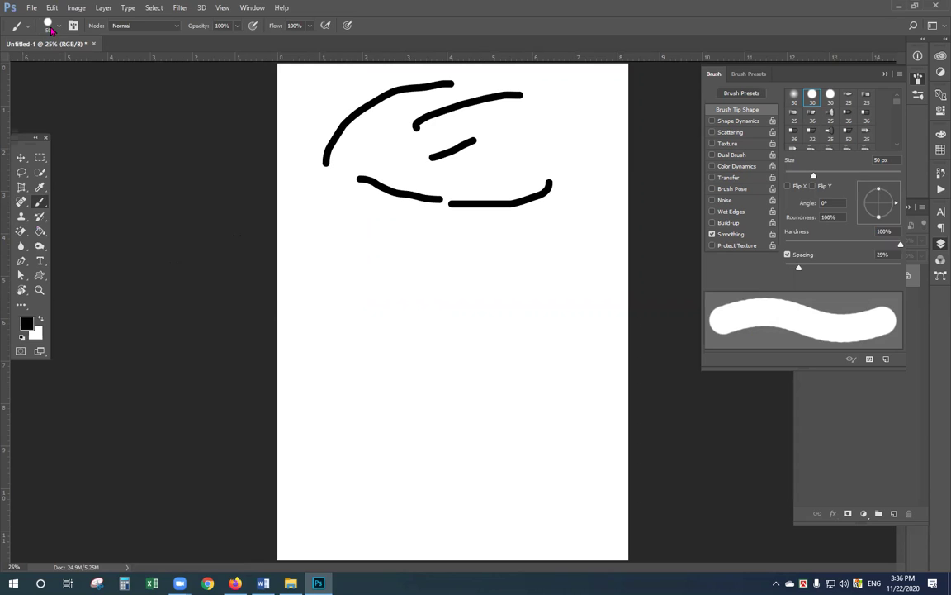
Step: View the brush preset picker with its size, hardness and list of brush presets
click(51, 27)
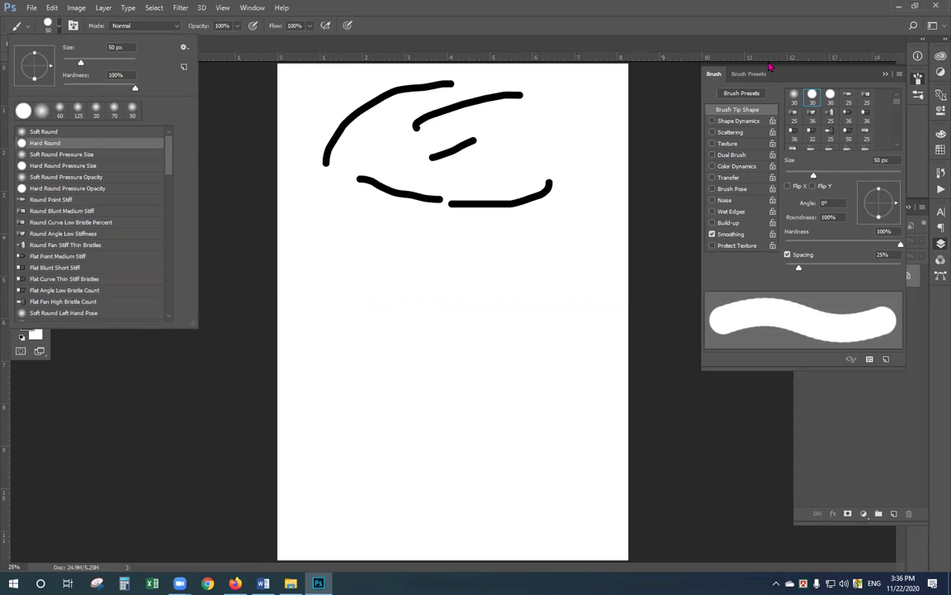
click(796, 76)
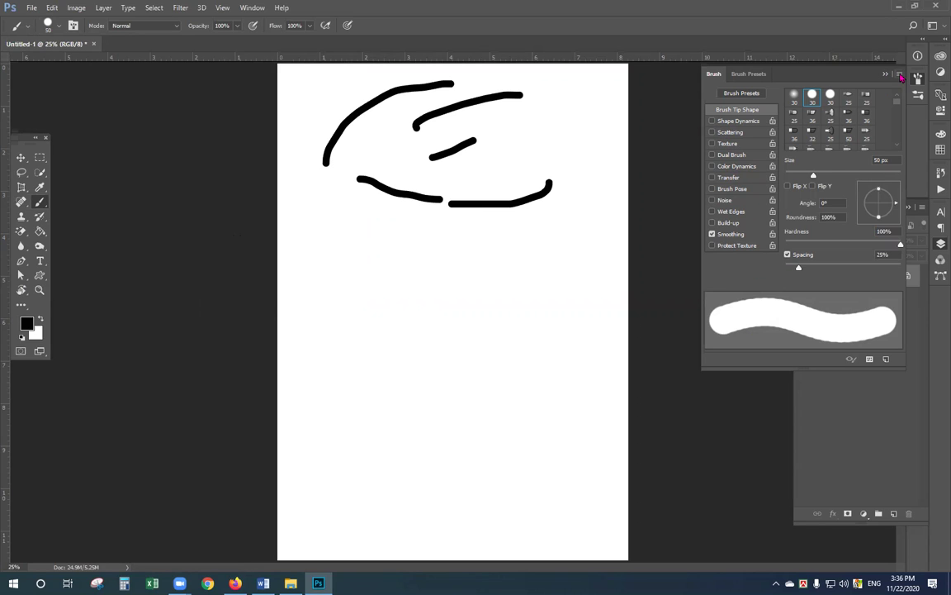
Step: Examine the brush settings commands and compare the brush tip shape settings with the list of preset brush strokes
click(899, 75)
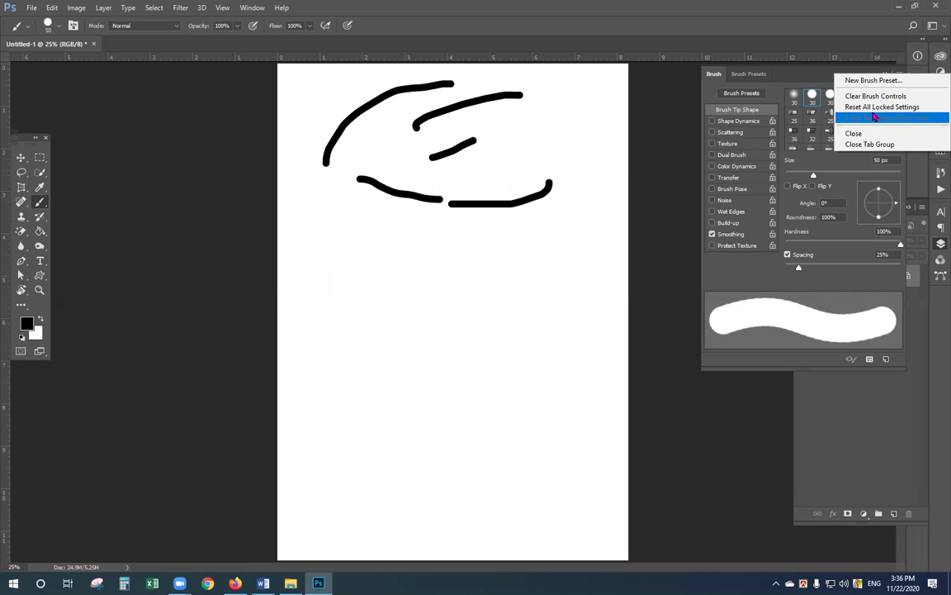
click(859, 107)
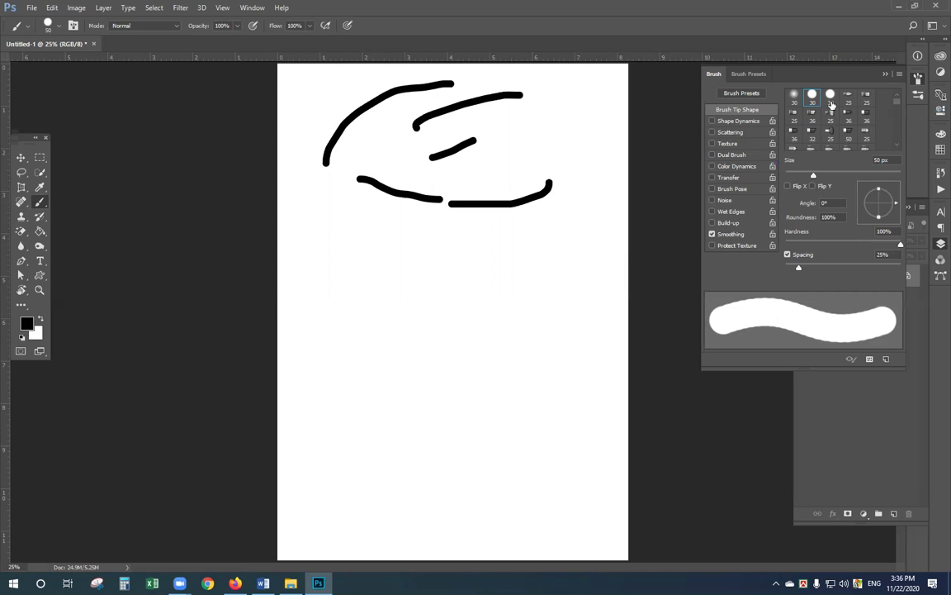
click(885, 77)
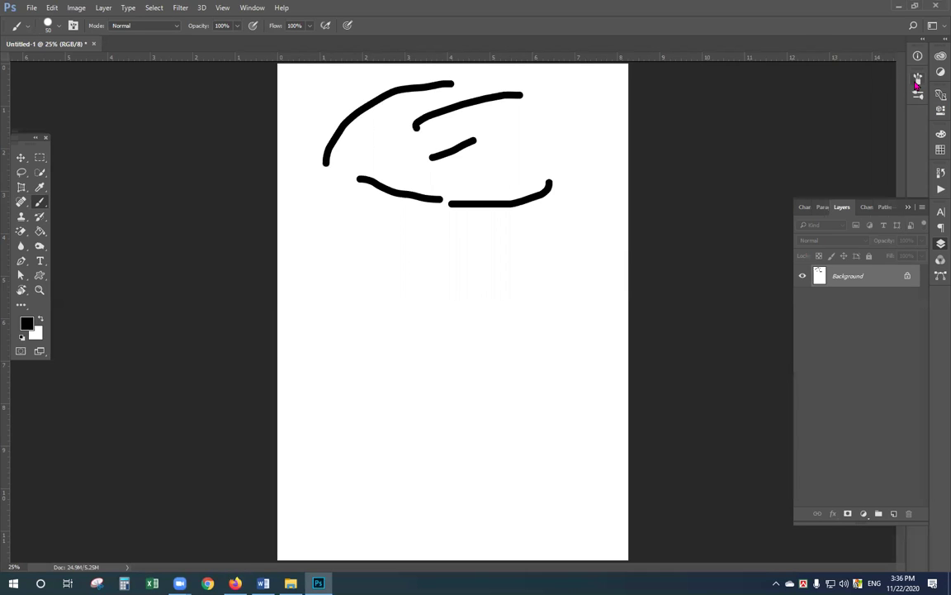
key(F5)
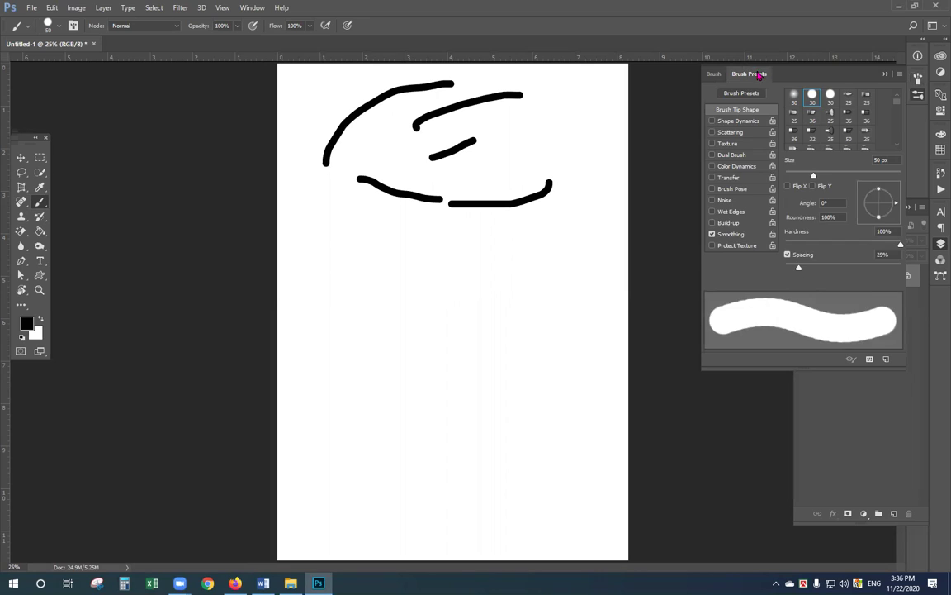
click(751, 73)
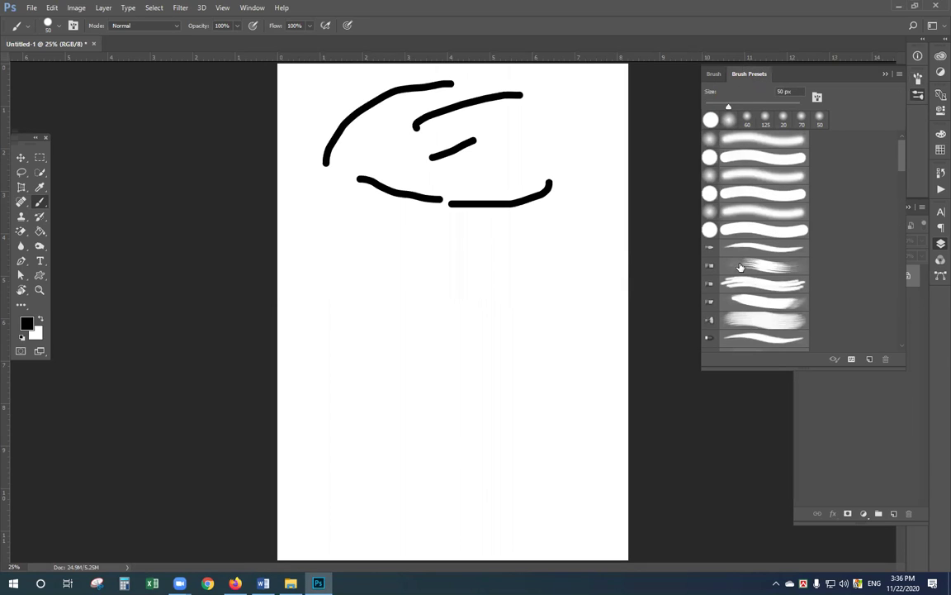
click(712, 74)
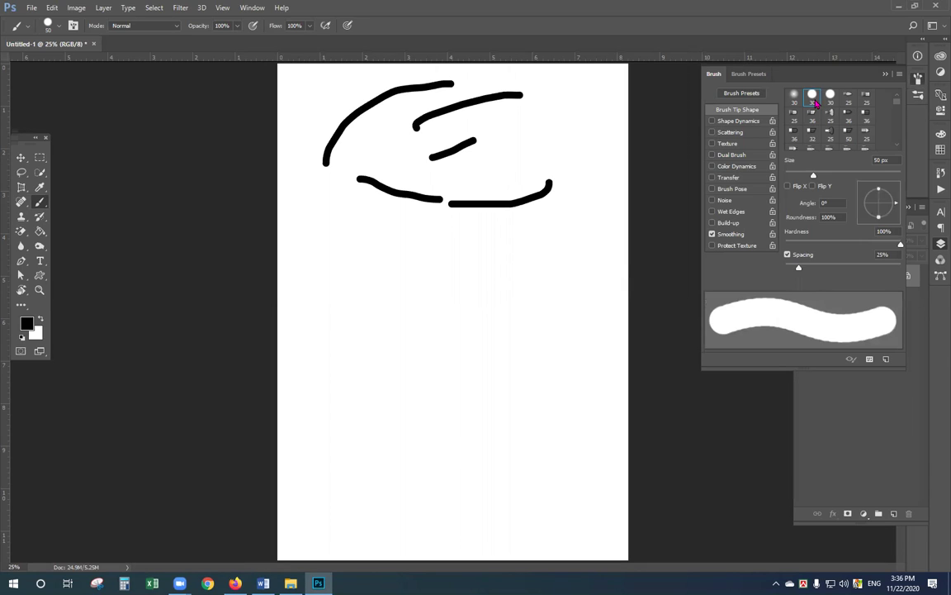
click(744, 75)
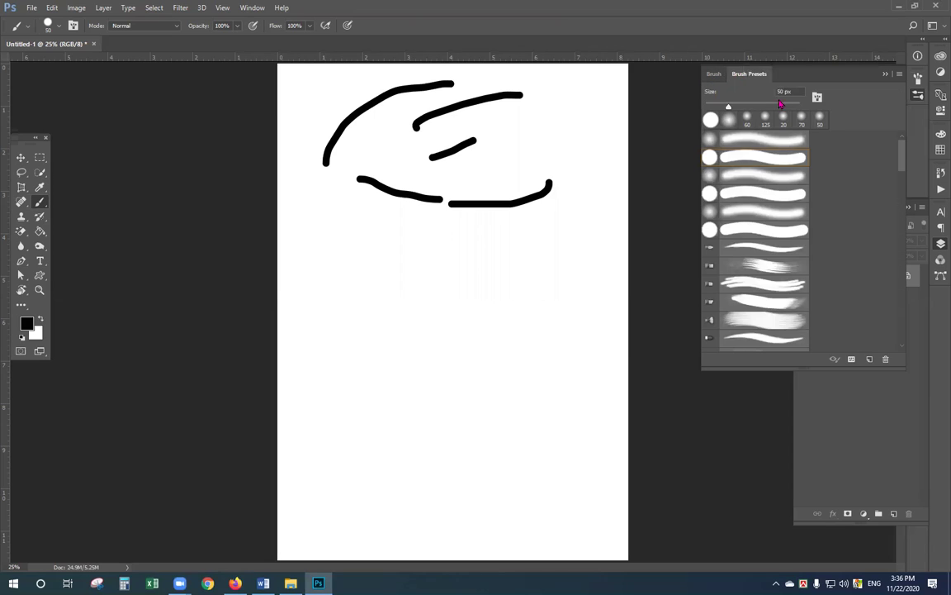
click(819, 98)
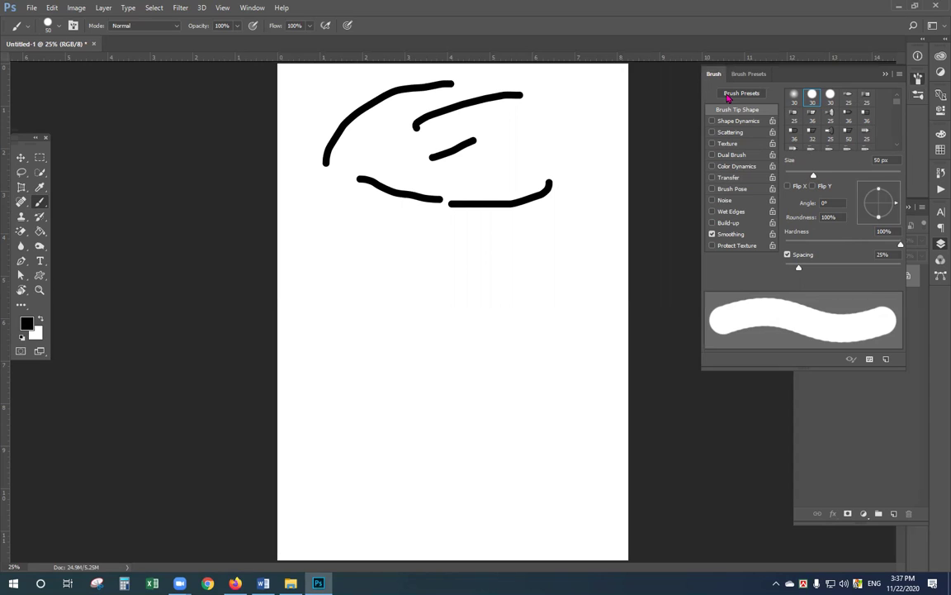
click(728, 96)
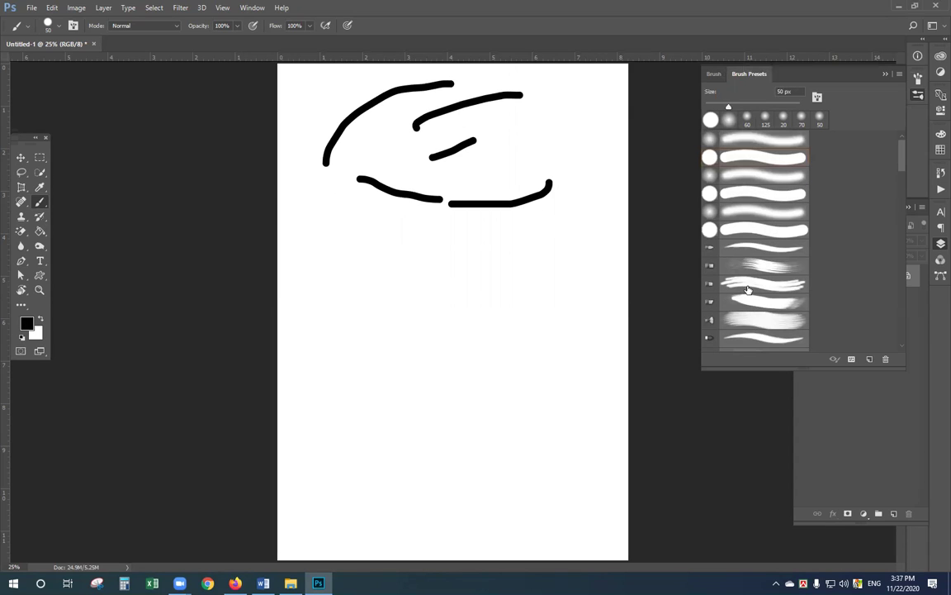
Step: Paint two soft-edged black strokes below the existing curves with the 50 px soft round brush preset
click(748, 137)
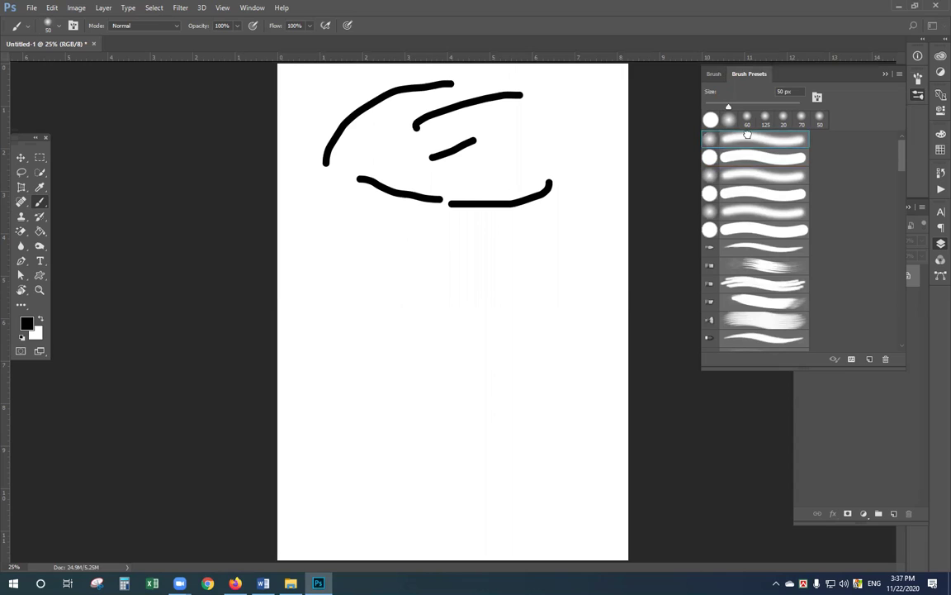
drag(325, 282, 478, 264)
click(344, 259)
drag(400, 236, 441, 232)
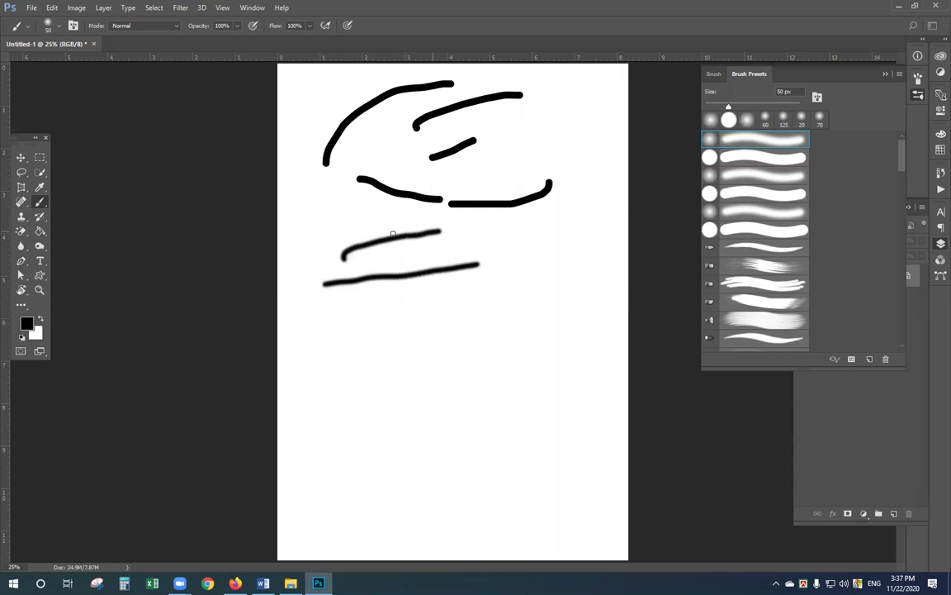
Step: Set the foreground colour to bright red f31a1a
click(25, 324)
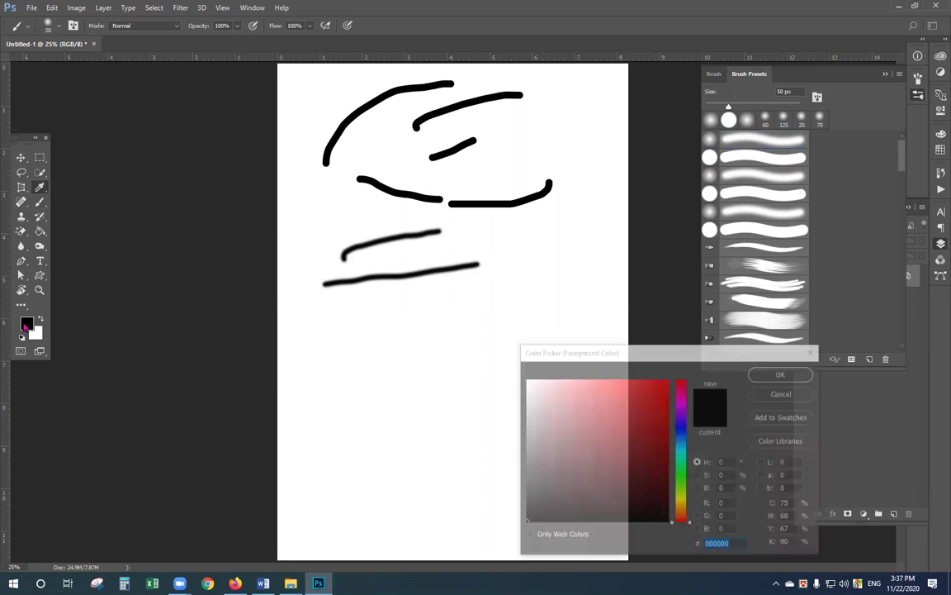
click(653, 385)
click(760, 374)
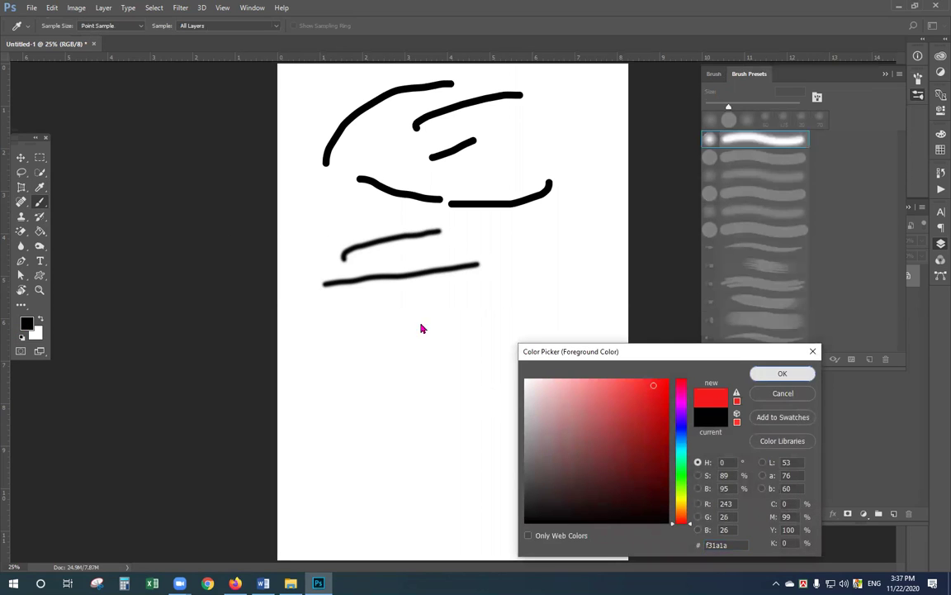
Step: Paint four slanted soft red strokes across the black curves at the upper part of the page
key(b)
drag(326, 213, 470, 167)
drag(355, 163, 502, 124)
drag(377, 134, 521, 108)
drag(415, 104, 463, 85)
drag(532, 82, 542, 81)
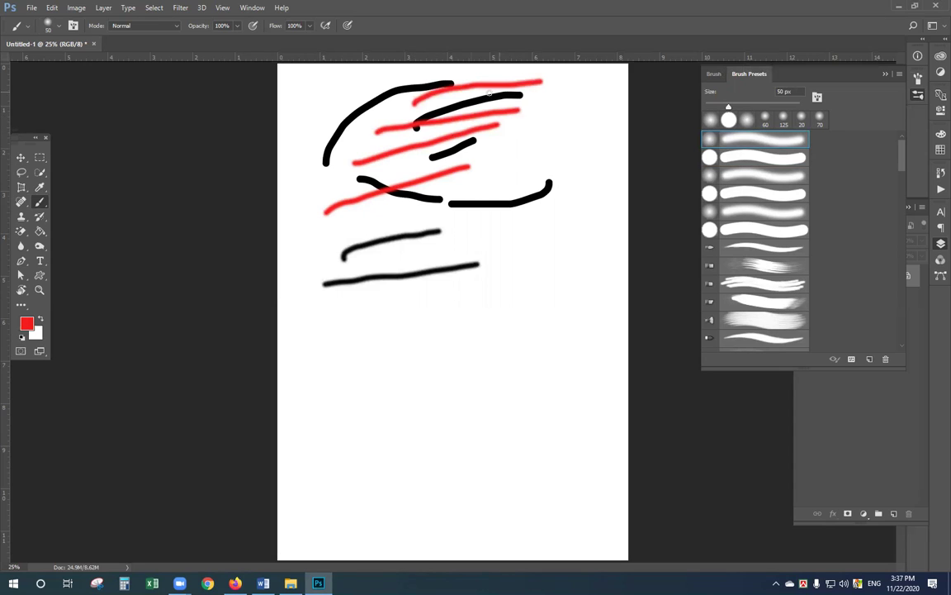
Step: Paint a red stroke with the 50 px hard round preset and compare its edge with the soft strokes up close
click(752, 194)
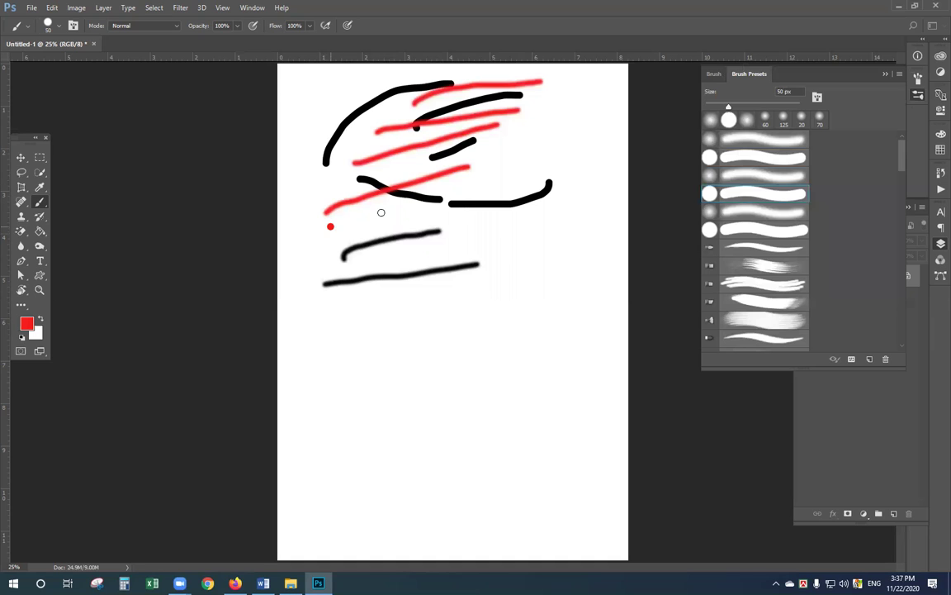
drag(329, 227, 484, 187)
drag(327, 171, 437, 317)
drag(288, 133, 446, 361)
drag(426, 241, 372, 265)
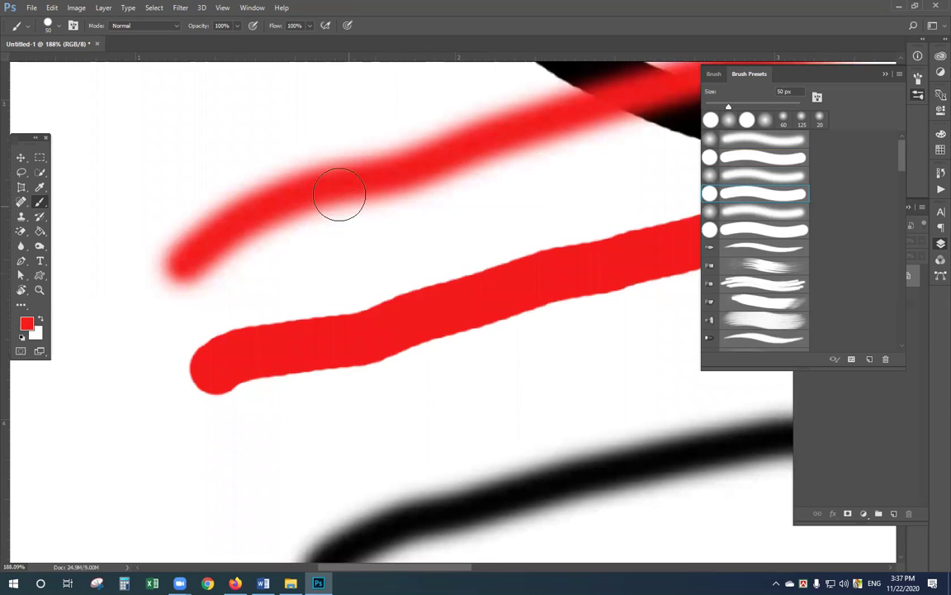
Step: Choose the 50 px bristle brush with separate fine hairs and paint two wavy red strokes around the soft red one
click(747, 262)
mouse_move(208, 291)
mouse_down()
mouse_move(418, 268)
mouse_move(538, 231)
mouse_move(634, 178)
mouse_up()
mouse_move(144, 154)
mouse_down()
mouse_move(293, 126)
mouse_move(424, 116)
mouse_move(467, 89)
mouse_up()
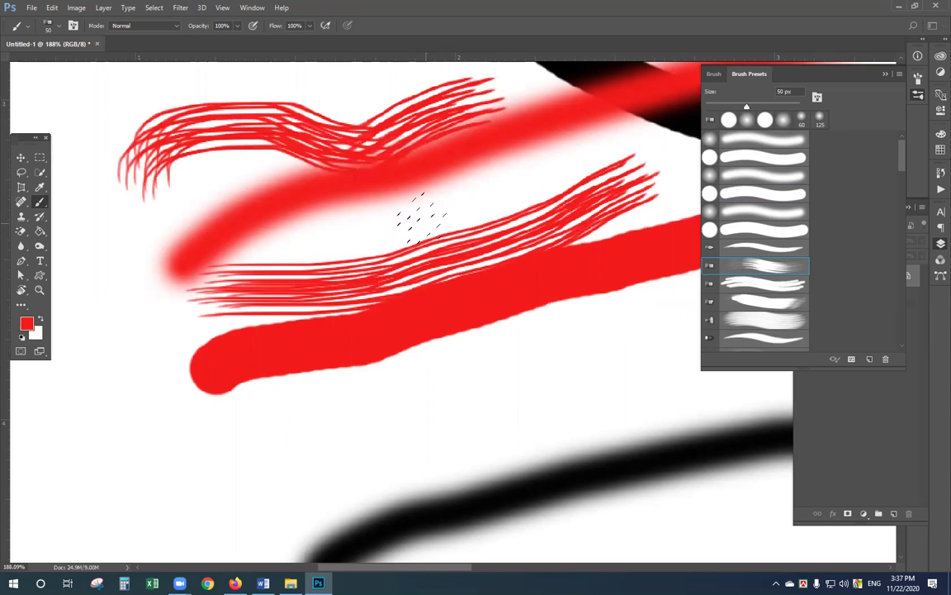
Step: Undo the two bristle strokes and the hard-edged red stroke
key(ctrl+alt+z)
key(ctrl+alt+z)
key(ctrl+alt+z)
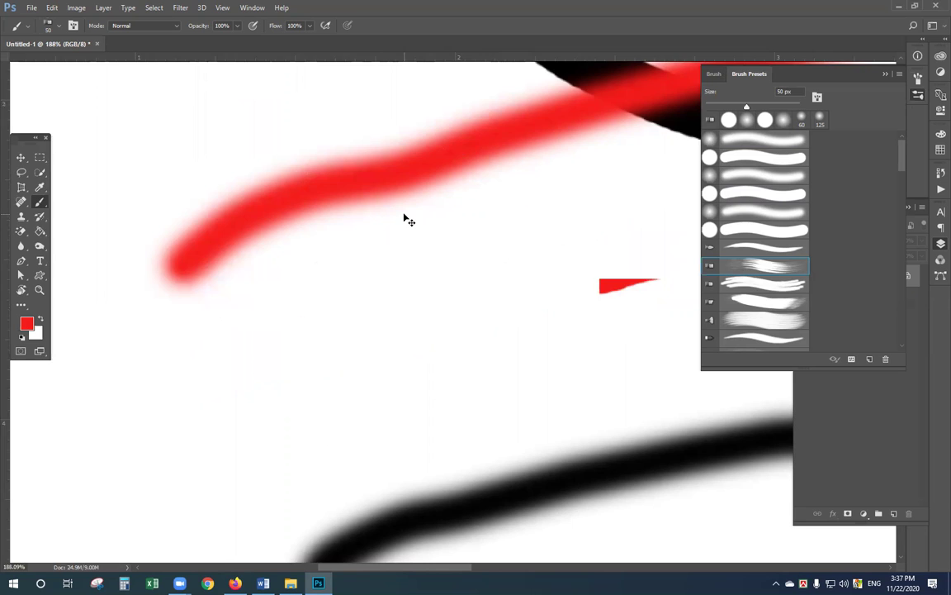
Step: Handwrite large red letters on the empty lower part of the page with the 50 px bristle brush
key(ctrl+minus)
key(ctrl+minus)
key(ctrl+minus)
mouse_move(484, 334)
mouse_down()
mouse_move(368, 372)
mouse_move(350, 312)
mouse_move(384, 347)
mouse_move(386, 365)
mouse_up()
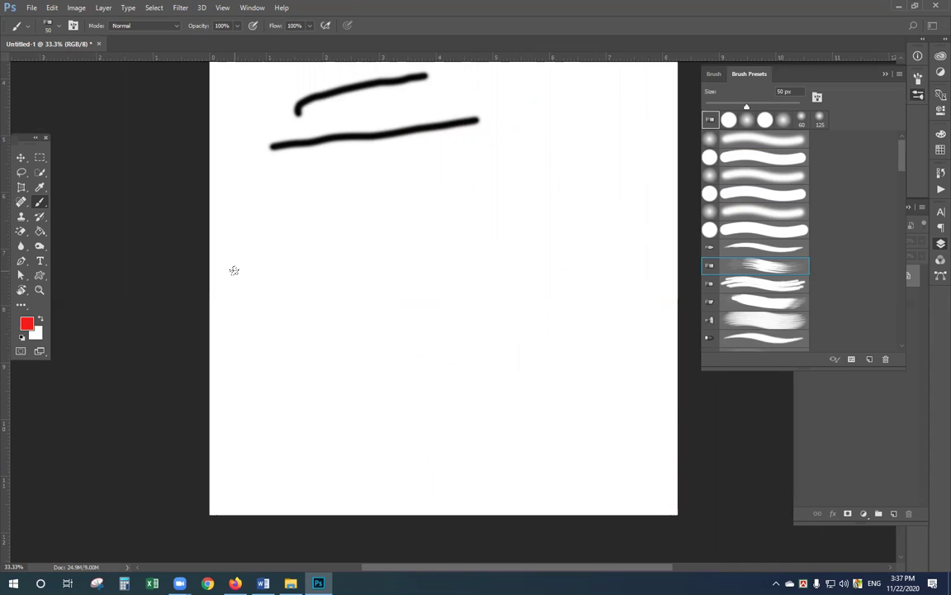
mouse_move(238, 262)
mouse_down()
mouse_move(276, 248)
mouse_move(283, 271)
mouse_move(354, 245)
mouse_move(340, 283)
mouse_move(357, 244)
mouse_move(300, 344)
mouse_move(371, 364)
mouse_move(209, 310)
mouse_up()
mouse_move(450, 241)
mouse_down()
mouse_move(433, 265)
mouse_move(490, 301)
mouse_move(405, 323)
mouse_move(393, 171)
mouse_up()
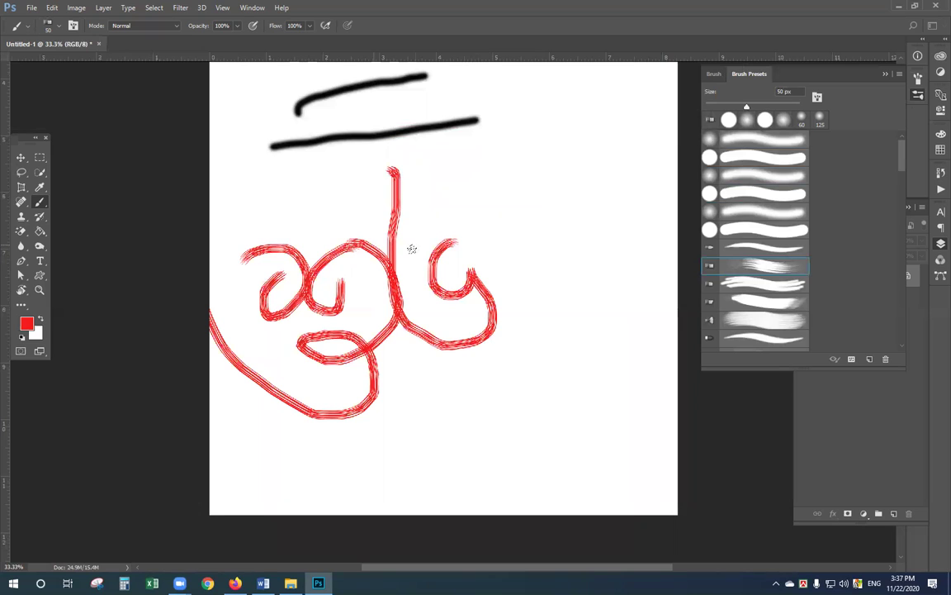
drag(472, 277, 409, 279)
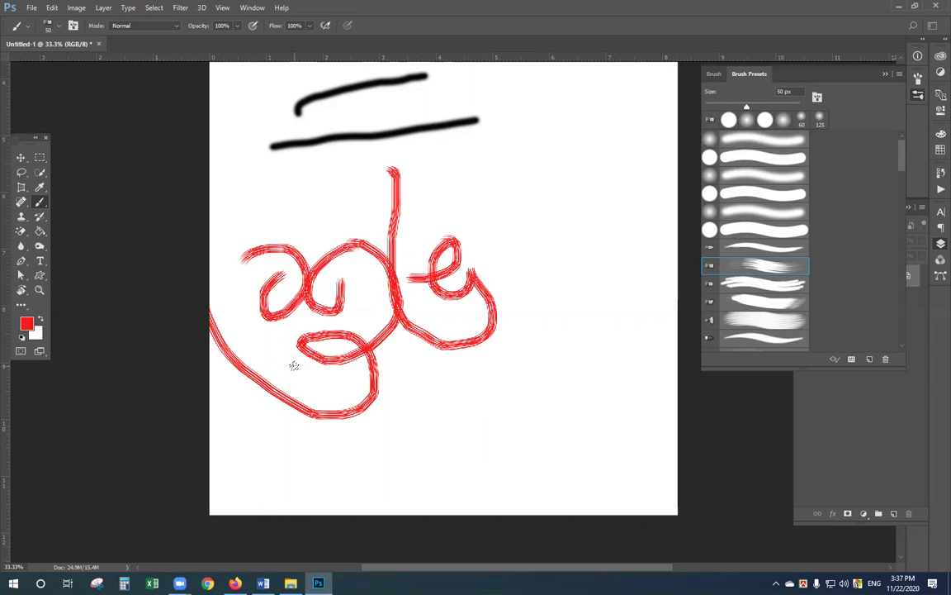
mouse_move(361, 299)
mouse_down()
mouse_move(293, 261)
mouse_move(260, 330)
mouse_up()
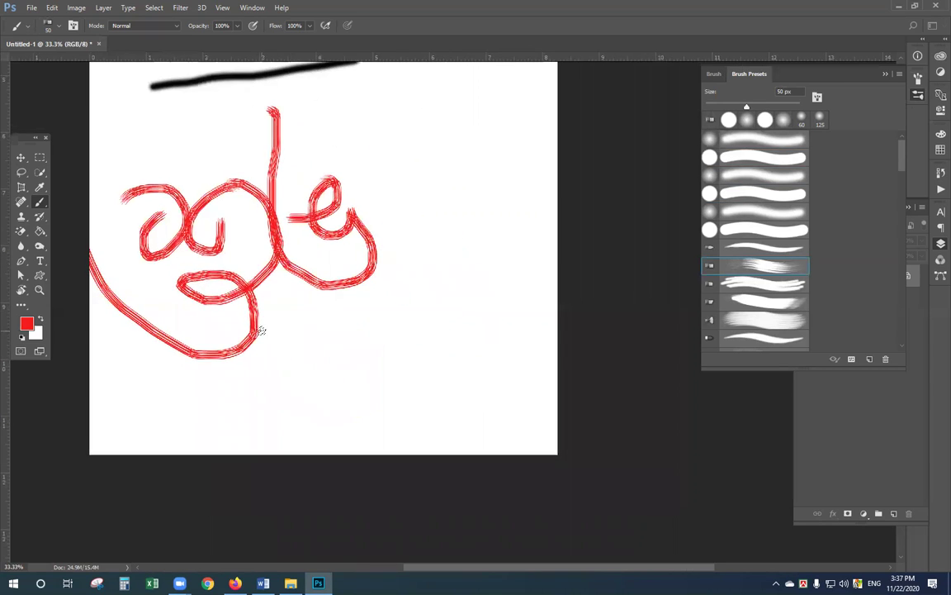
Step: Undo all the red handwritten letter strokes
key(ctrl+z)
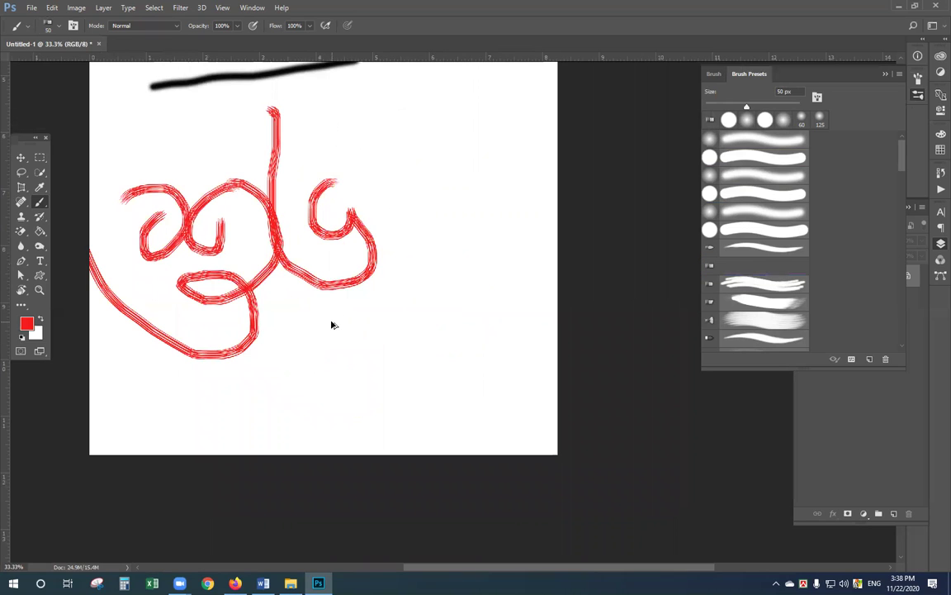
key(ctrl+z)
key(ctrl+z)
key(ctrl+z)
key(ctrl+z)
key(ctrl+z)
key(ctrl+z)
Step: Handwrite a wide red word joined by a long slanted headline below the soft black strokes, using the bristle brush
drag(319, 326, 380, 314)
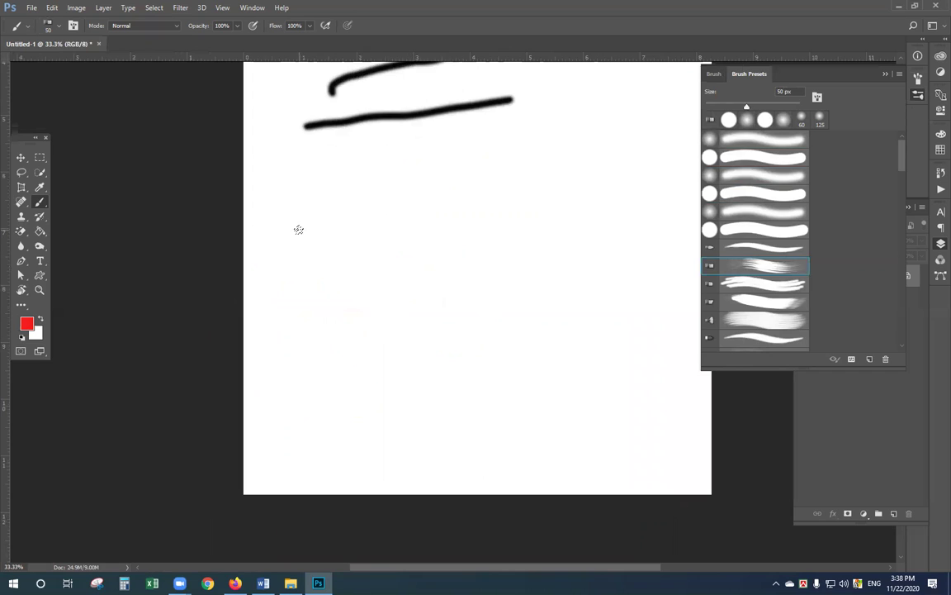
mouse_move(329, 205)
mouse_down()
mouse_move(327, 250)
mouse_move(599, 201)
mouse_move(665, 221)
mouse_move(623, 230)
mouse_up()
mouse_move(263, 263)
mouse_down()
mouse_move(294, 265)
mouse_move(280, 289)
mouse_move(305, 268)
mouse_move(337, 288)
mouse_move(315, 280)
mouse_move(305, 260)
mouse_move(378, 268)
mouse_move(337, 322)
mouse_move(329, 316)
mouse_move(340, 347)
mouse_move(235, 281)
mouse_move(293, 155)
mouse_up()
mouse_move(419, 233)
mouse_down()
mouse_move(391, 388)
mouse_move(467, 371)
mouse_move(444, 375)
mouse_up()
mouse_move(459, 217)
mouse_down()
mouse_move(442, 256)
mouse_move(472, 319)
mouse_move(411, 142)
mouse_up()
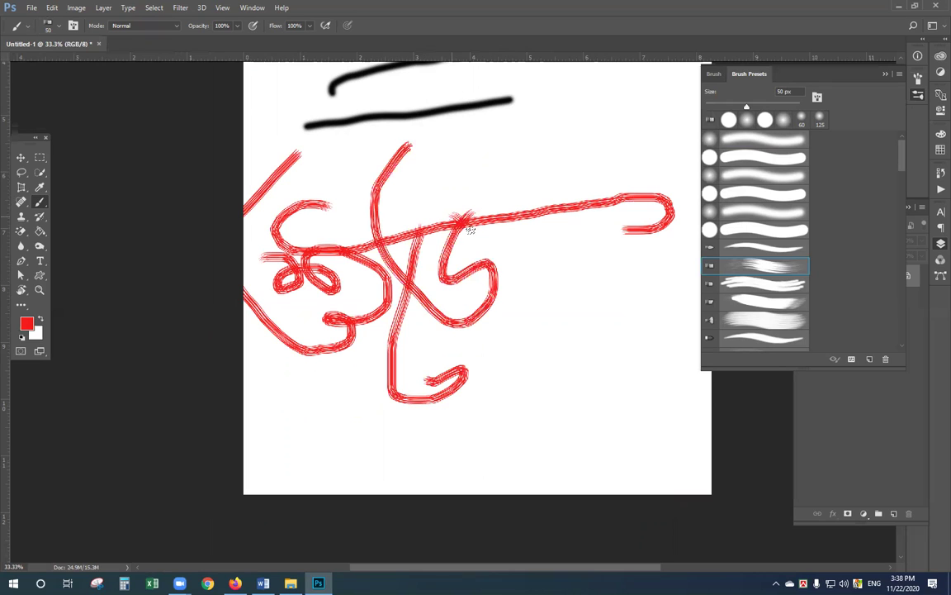
mouse_move(522, 221)
mouse_down()
mouse_move(536, 279)
mouse_move(527, 264)
mouse_up()
mouse_move(558, 213)
mouse_down()
mouse_move(567, 287)
mouse_move(588, 266)
mouse_move(571, 261)
mouse_move(586, 308)
mouse_move(505, 322)
mouse_move(583, 371)
mouse_move(644, 314)
mouse_move(663, 332)
mouse_up()
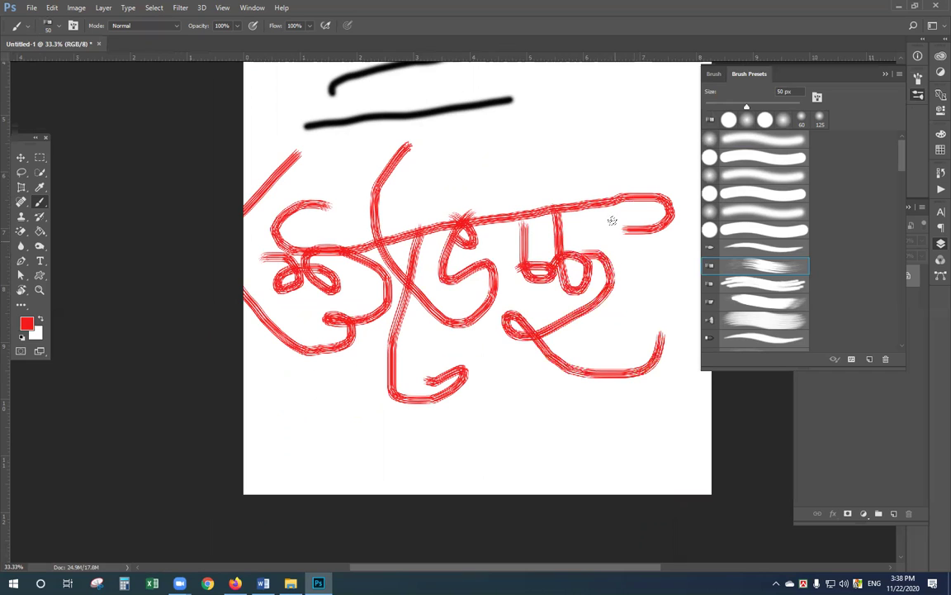
mouse_move(586, 199)
mouse_down()
mouse_move(626, 276)
mouse_move(638, 335)
mouse_up()
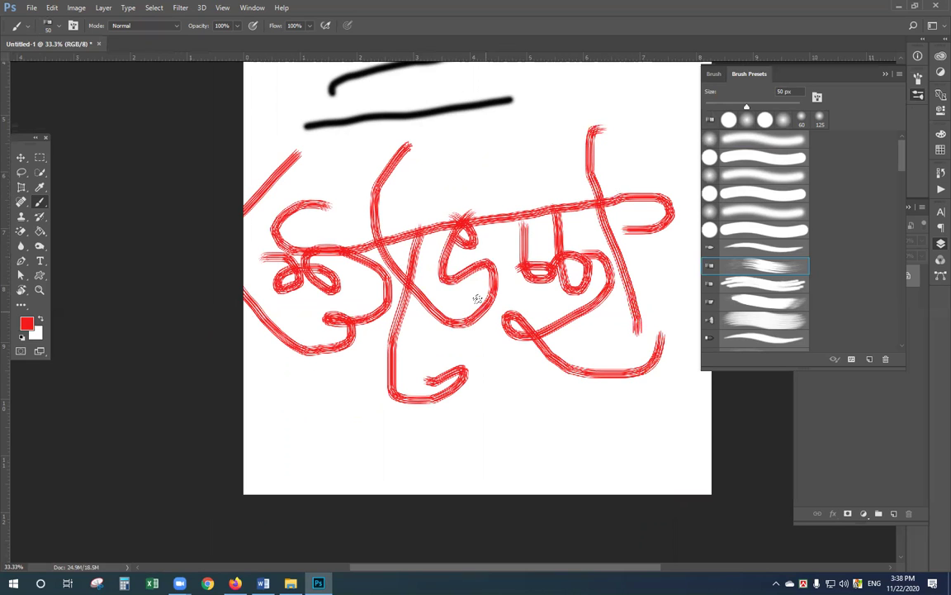
Step: Create a second blank portrait RGB document
scroll(348, 252, up, 5)
scroll(348, 252, up, 1)
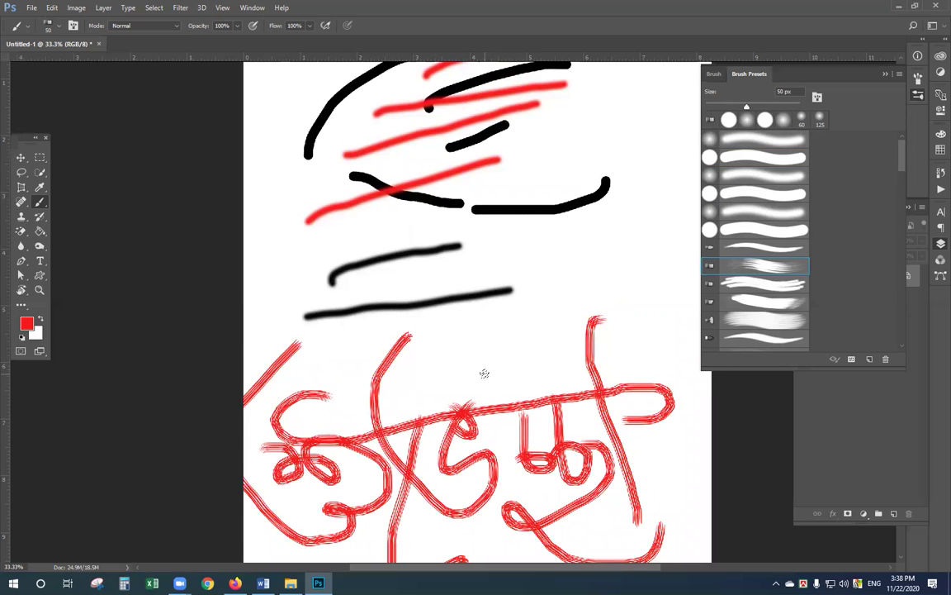
scroll(429, 331, up, 2)
drag(452, 349, 221, 274)
key(ctrl+n)
key(Return)
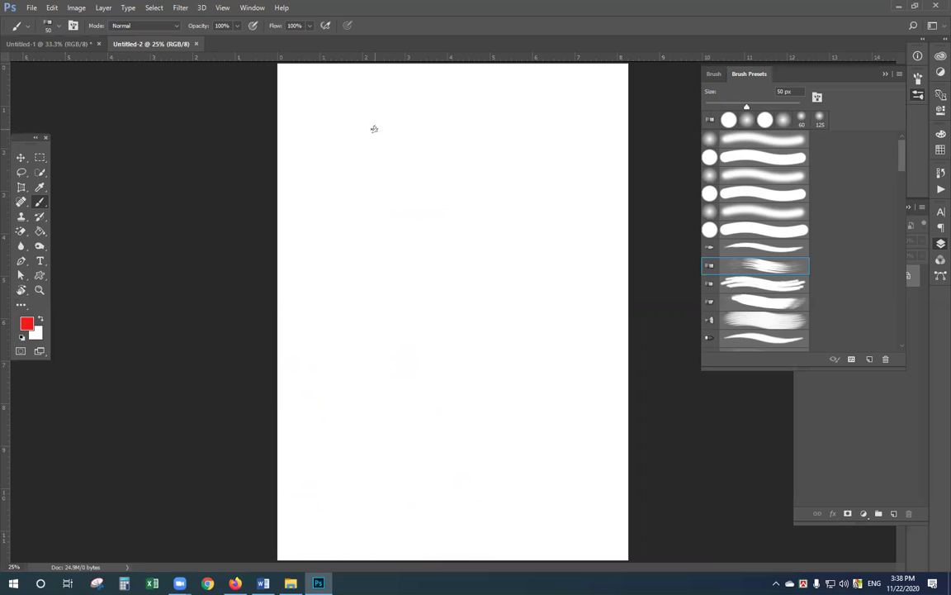
Step: Choose the next bristle brush preset in the list and paint looping red curves across the upper half of the new page
click(753, 283)
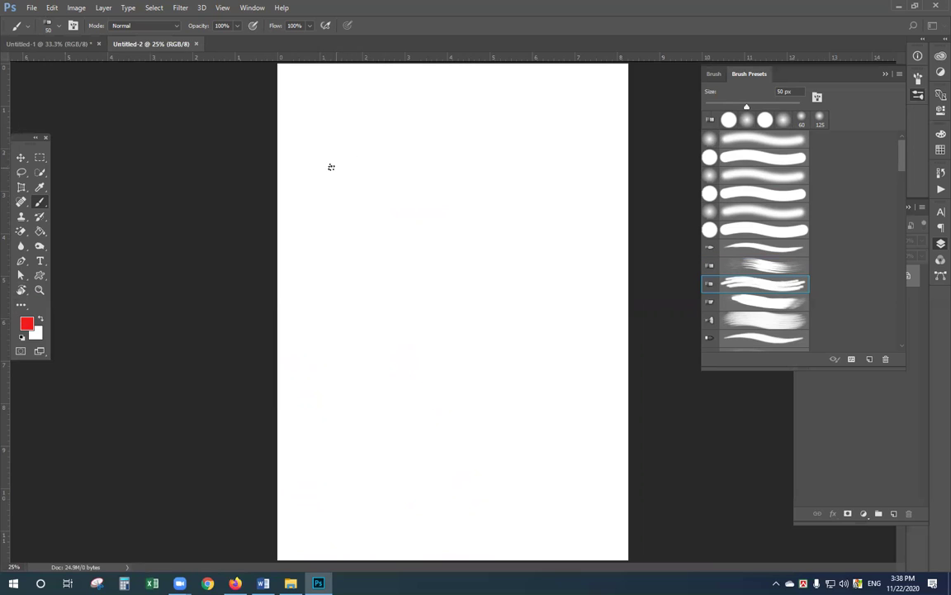
mouse_move(331, 126)
mouse_down()
mouse_move(307, 170)
mouse_move(381, 163)
mouse_move(496, 115)
mouse_move(453, 126)
mouse_move(451, 101)
mouse_move(381, 107)
mouse_move(333, 75)
mouse_up()
mouse_move(426, 170)
mouse_down()
mouse_move(410, 183)
mouse_move(425, 149)
mouse_move(444, 215)
mouse_move(322, 222)
mouse_move(535, 225)
mouse_move(499, 329)
mouse_move(593, 278)
mouse_up()
Step: Set the foreground colour to pure bright blue and paint a zigzag stroke over the red curves
click(28, 323)
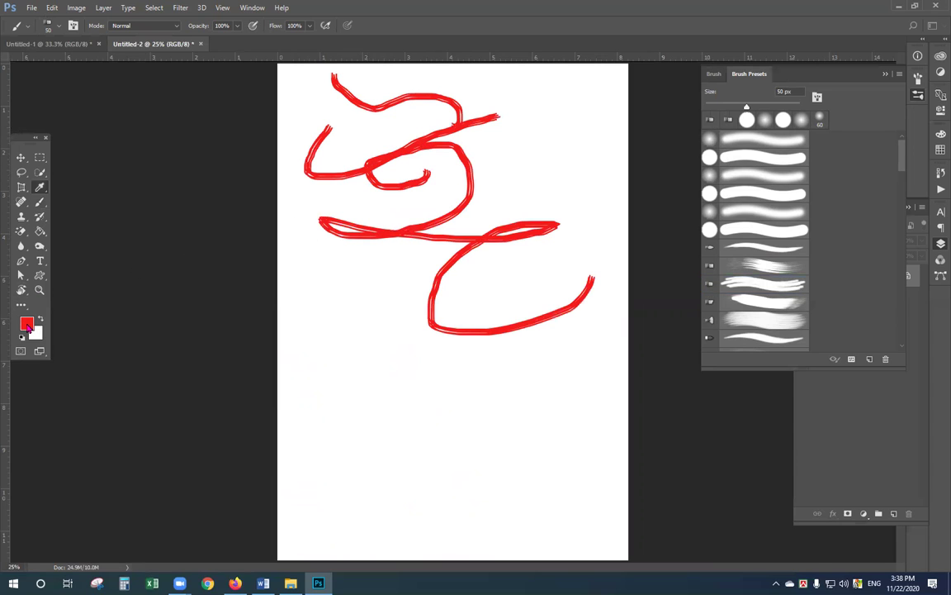
click(681, 435)
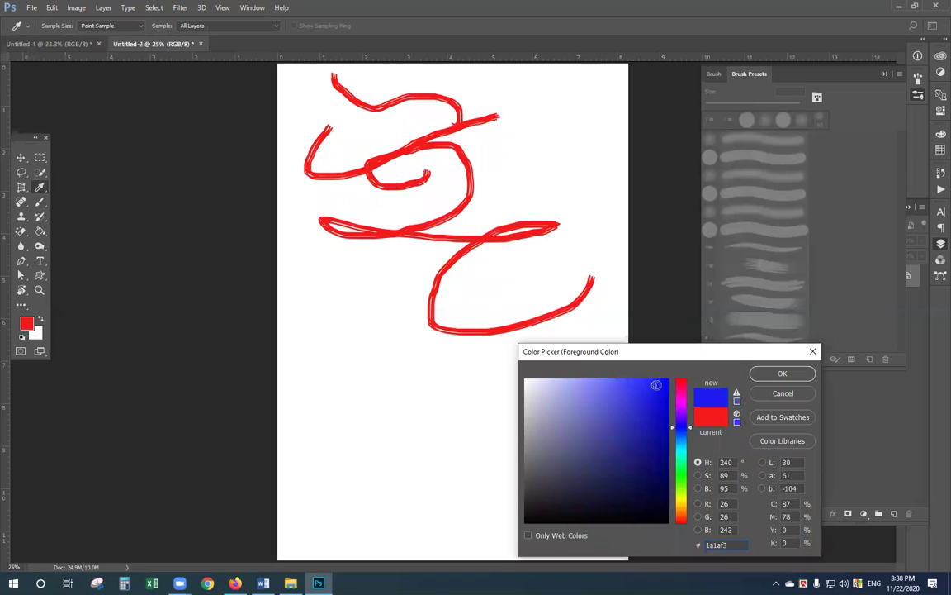
click(354, 352)
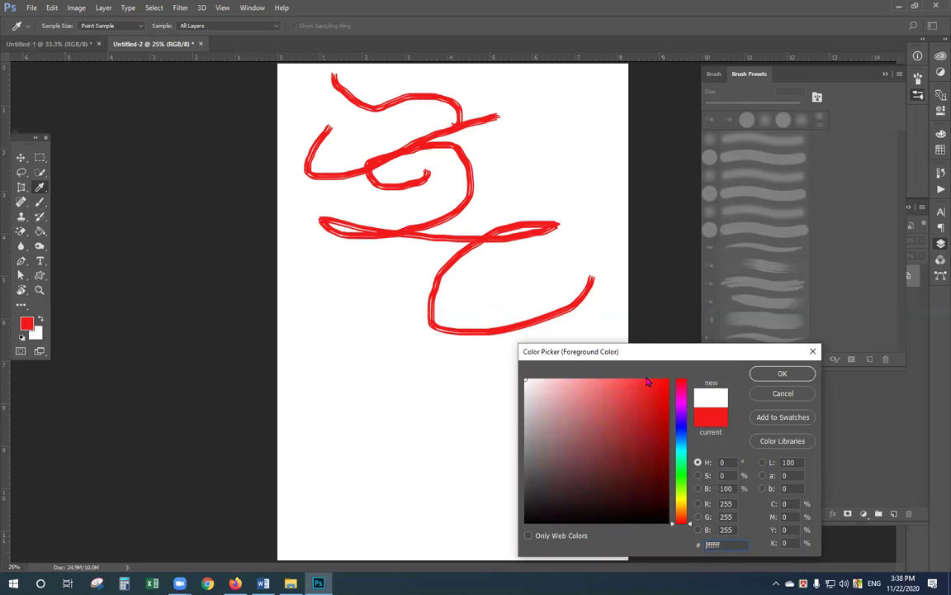
mouse_move(685, 436)
mouse_down()
mouse_move(685, 418)
mouse_move(680, 436)
mouse_move(679, 428)
mouse_up()
click(668, 399)
click(668, 380)
click(754, 375)
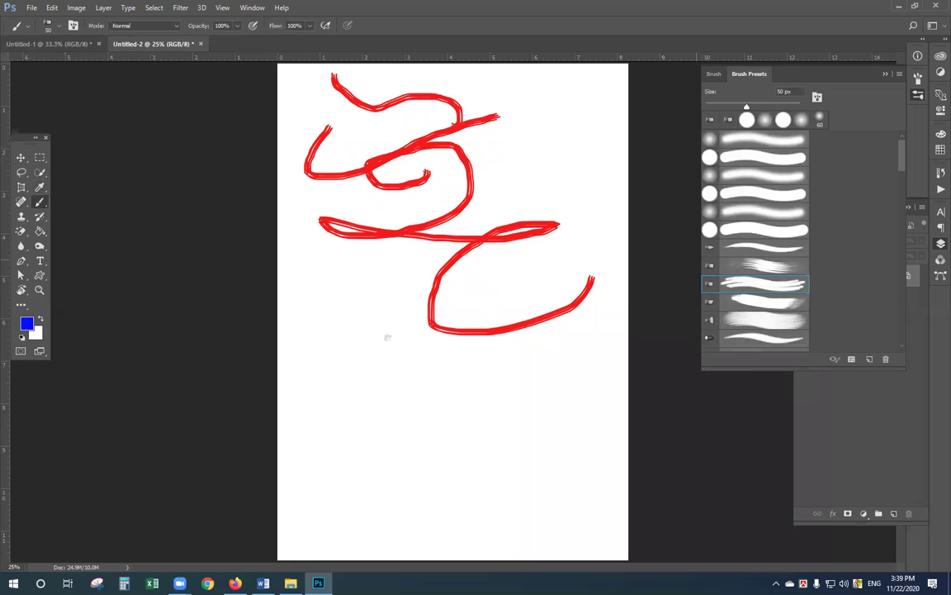
mouse_move(481, 111)
mouse_down()
mouse_move(493, 215)
mouse_move(543, 255)
mouse_move(618, 222)
mouse_up()
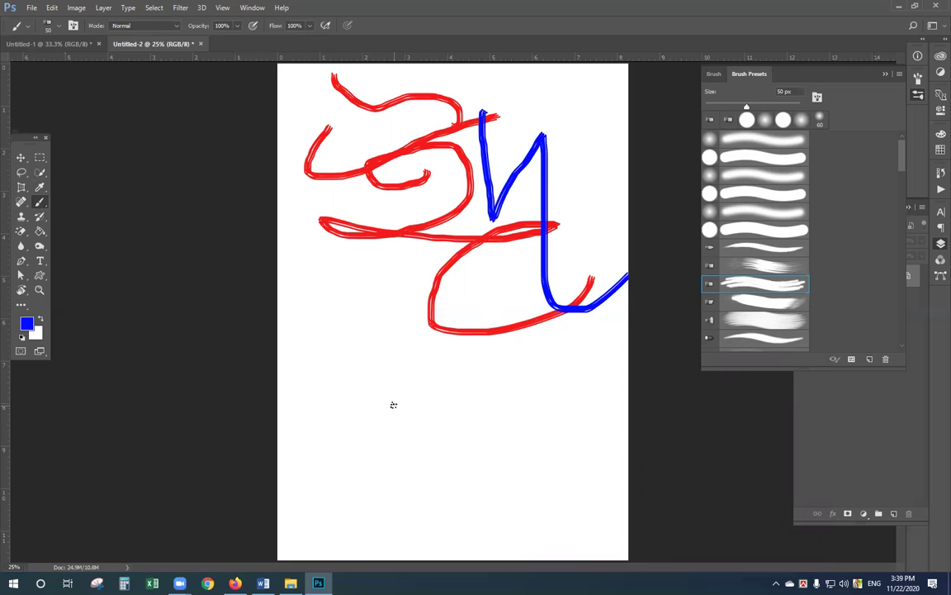
Step: Choose the wide, dense bristle brush preset and paint two wavy blue strokes across the middle of the page
click(740, 322)
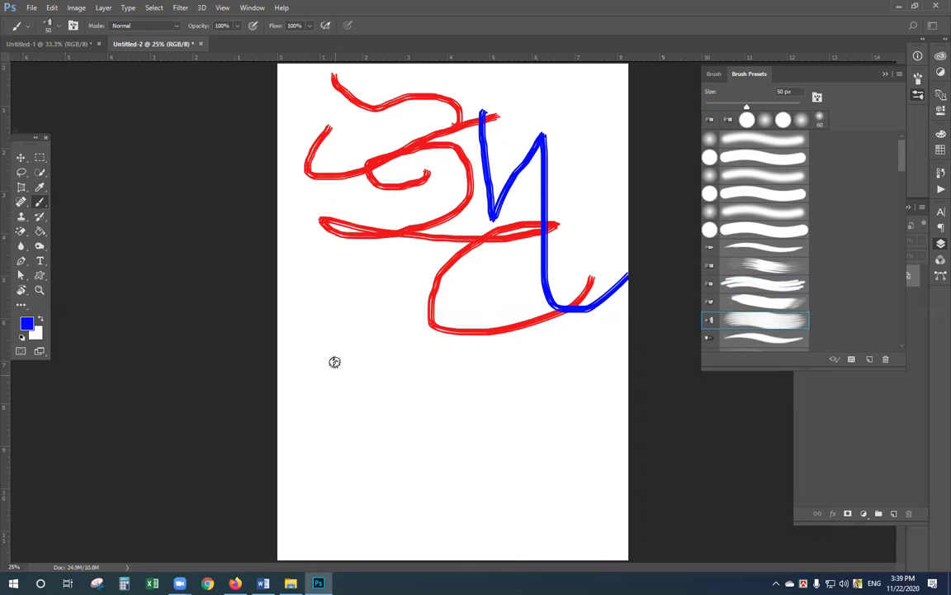
mouse_move(314, 365)
mouse_down()
mouse_move(439, 353)
mouse_move(603, 377)
mouse_up()
mouse_move(335, 436)
mouse_down()
mouse_move(331, 383)
mouse_move(382, 369)
mouse_move(437, 399)
mouse_move(572, 381)
mouse_move(607, 405)
mouse_up()
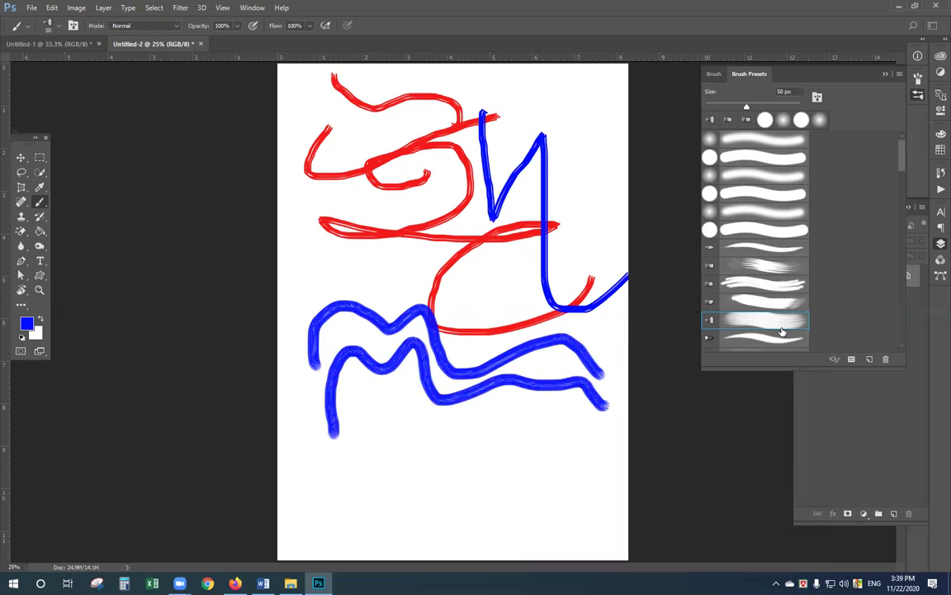
Step: With the thin tapered bristle preset, paint a wavy blue stem with curled offshoots at its upper right end on a new blank portrait page
scroll(783, 331, down, 1)
click(755, 329)
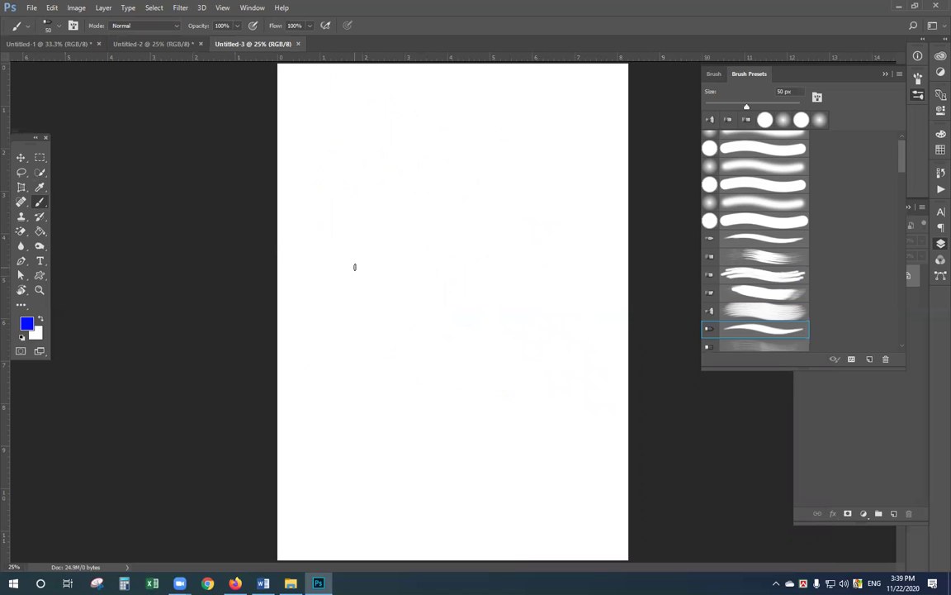
mouse_move(304, 314)
mouse_down()
mouse_move(312, 275)
mouse_move(338, 264)
mouse_move(430, 317)
mouse_move(484, 315)
mouse_move(563, 196)
mouse_move(610, 184)
mouse_move(609, 217)
mouse_move(582, 223)
mouse_up()
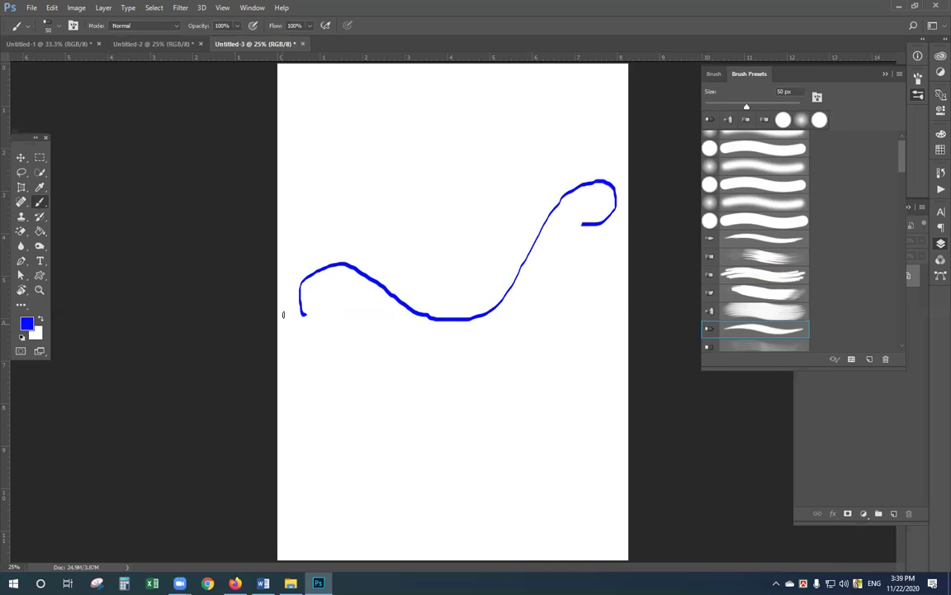
mouse_move(520, 258)
mouse_down()
mouse_move(484, 206)
mouse_move(504, 234)
mouse_move(527, 142)
mouse_move(537, 190)
mouse_move(553, 102)
mouse_move(562, 174)
mouse_up()
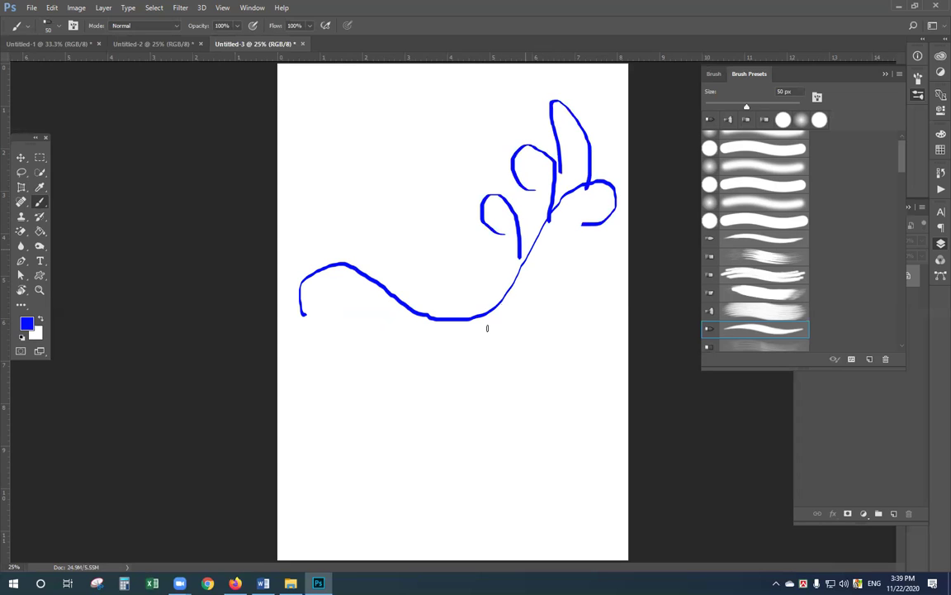
Step: Paint three large curling blue branches off the middle of the stem, two below it and one above
mouse_move(483, 307)
mouse_down()
mouse_move(588, 323)
mouse_move(535, 324)
mouse_up()
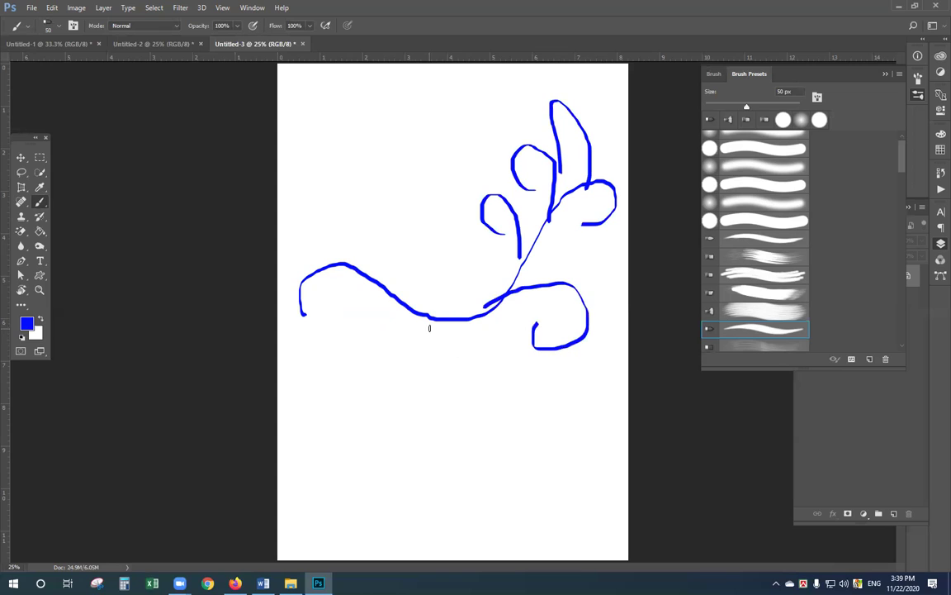
mouse_move(428, 319)
mouse_down()
mouse_move(510, 390)
mouse_move(469, 343)
mouse_up()
drag(401, 307, 429, 301)
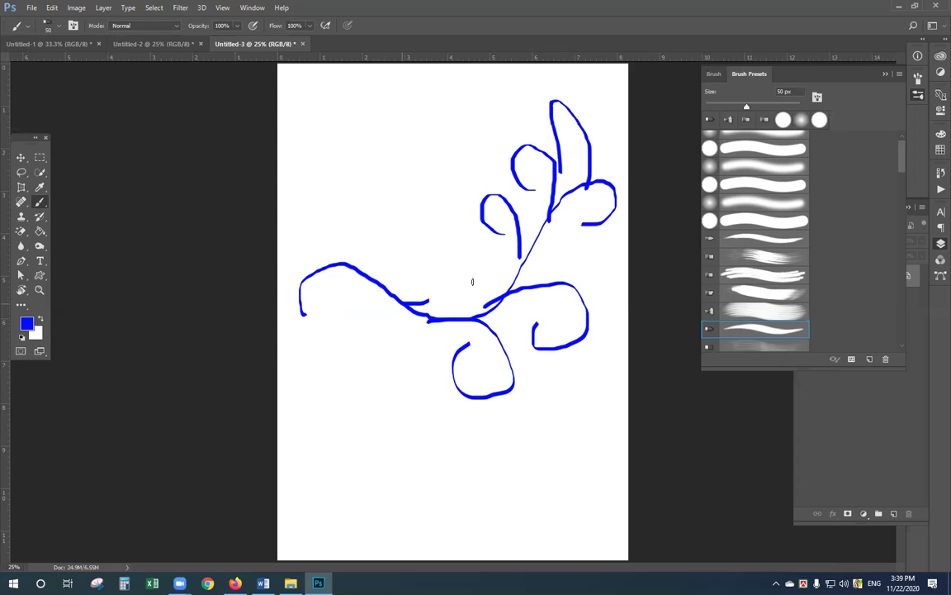
drag(446, 264, 405, 303)
Step: Paint pointed blue leaf shapes above the upper curl and on the two lower curling branches
drag(449, 216, 431, 162)
mouse_move(450, 222)
mouse_down()
mouse_move(414, 133)
mouse_move(475, 188)
mouse_move(491, 153)
mouse_move(431, 96)
mouse_up()
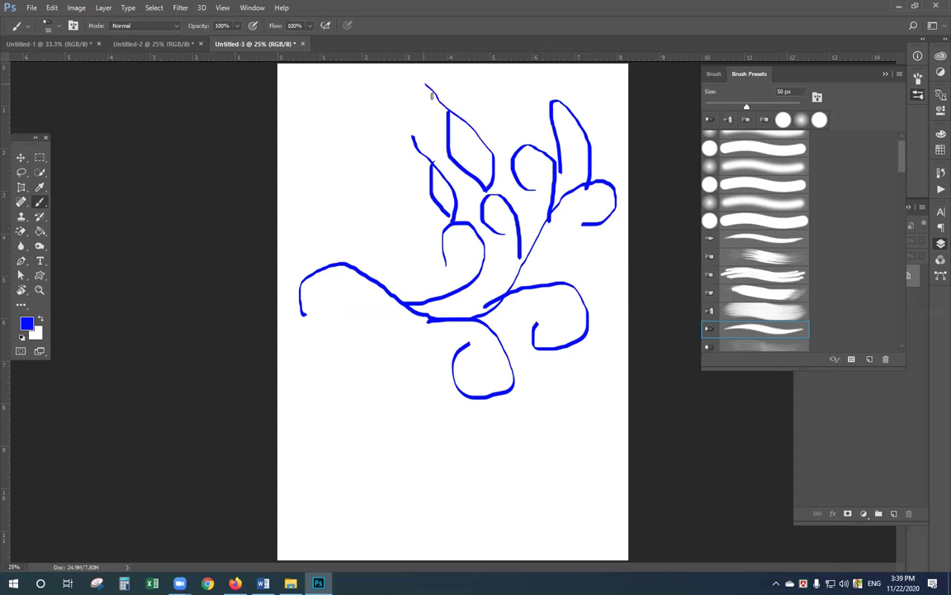
drag(568, 348, 605, 403)
drag(581, 341, 600, 402)
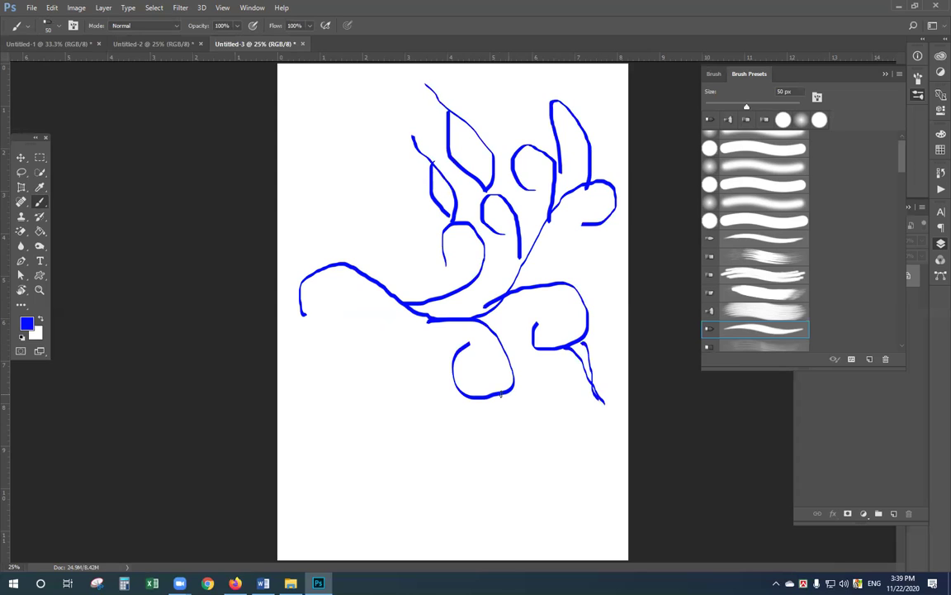
mouse_move(496, 397)
mouse_down()
mouse_move(547, 432)
mouse_move(545, 423)
mouse_up()
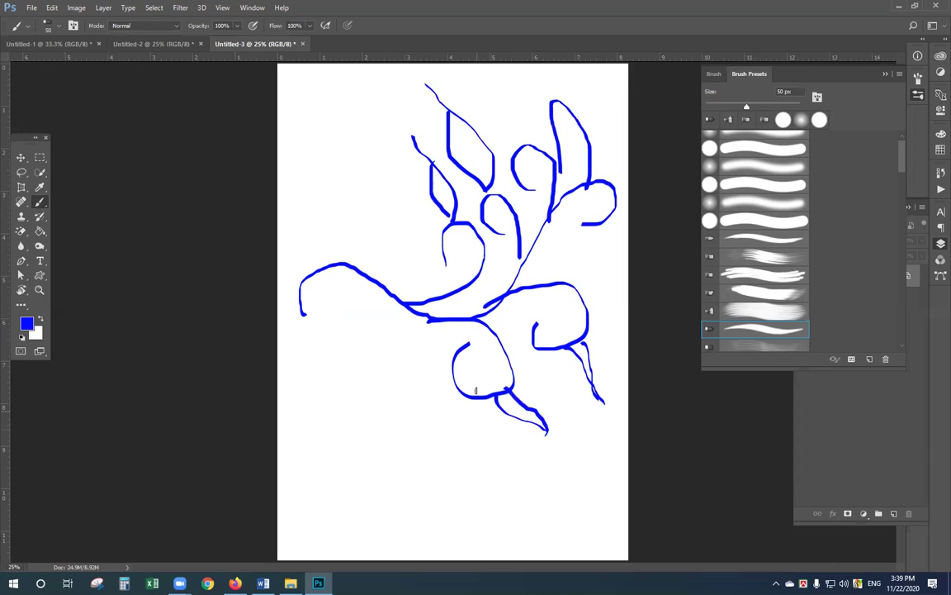
drag(574, 307, 621, 246)
drag(578, 283, 608, 253)
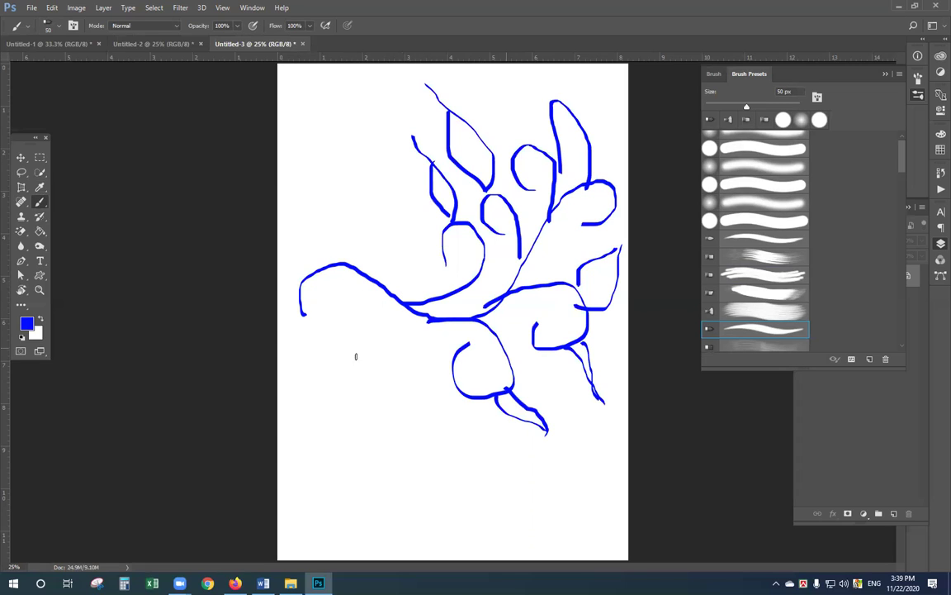
Step: Choose the streaky bristle preset further down the list and paint a short blue arc upper left and looping strokes lower left
scroll(746, 248, down, 5)
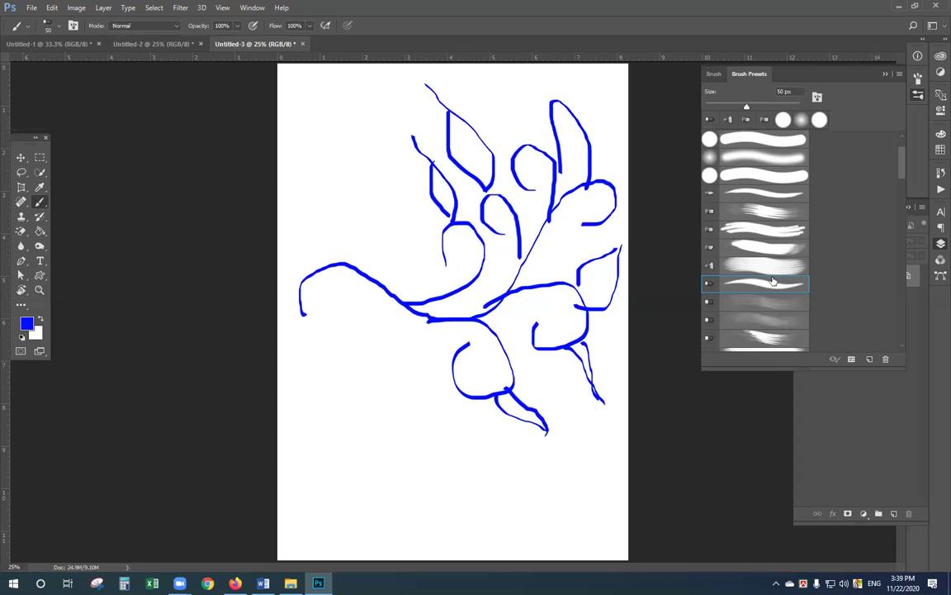
click(741, 247)
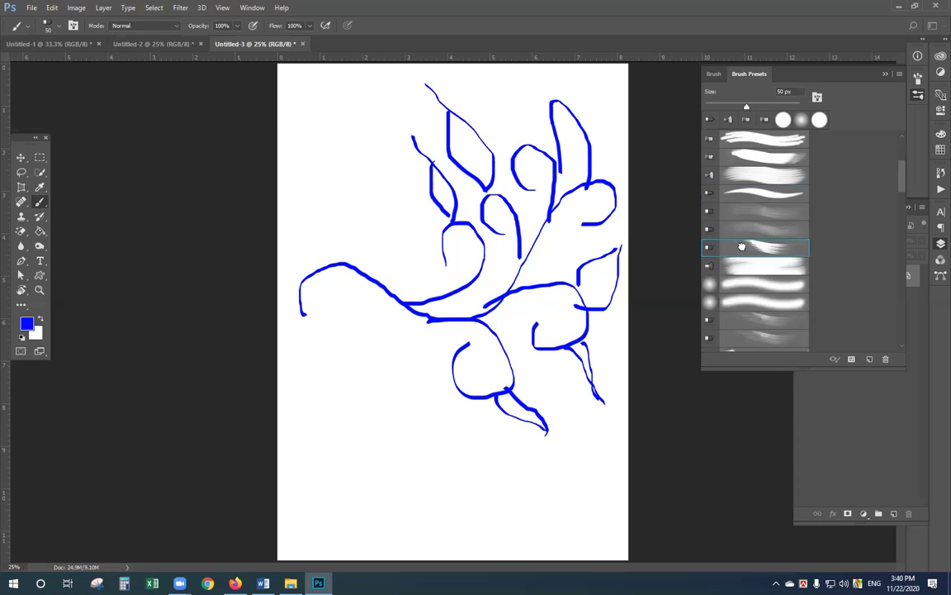
mouse_move(302, 140)
mouse_down()
mouse_move(333, 194)
mouse_move(401, 213)
mouse_up()
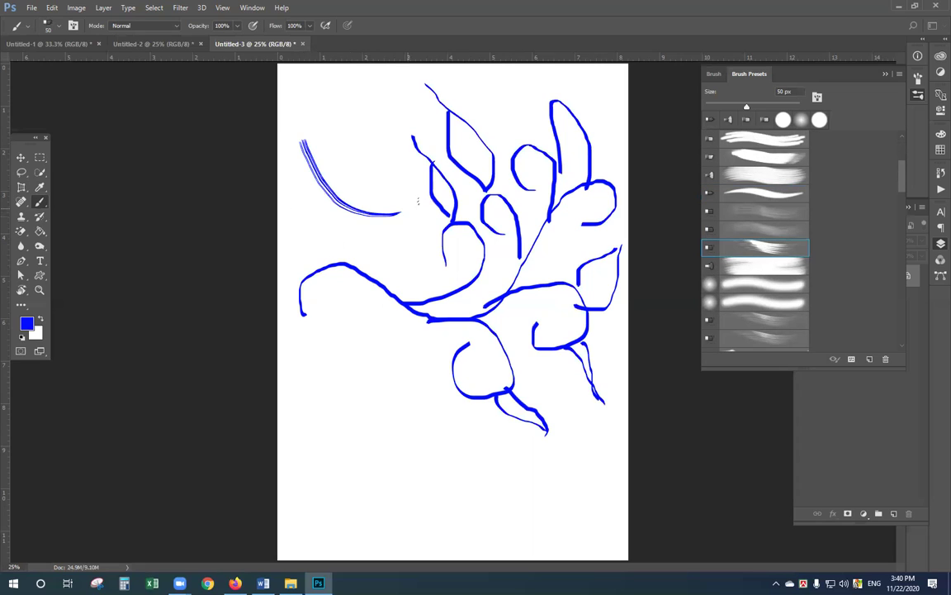
mouse_move(325, 328)
mouse_down()
mouse_move(329, 397)
mouse_move(447, 461)
mouse_up()
mouse_move(402, 358)
mouse_down()
mouse_move(387, 393)
mouse_move(440, 376)
mouse_move(363, 428)
mouse_move(413, 507)
mouse_up()
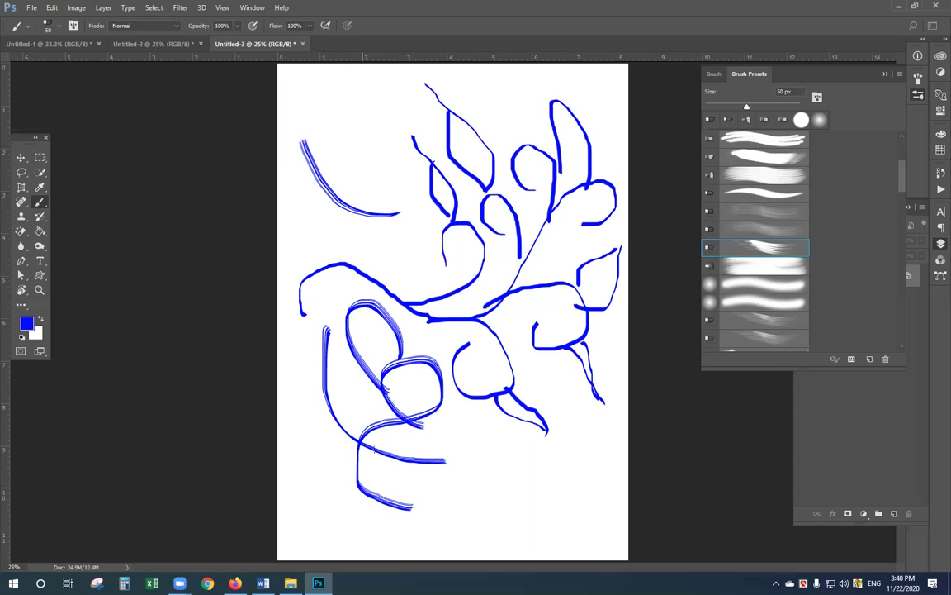
Step: Create another blank document and rotate its canvas to landscape orientation
key(ctrl+alt+n)
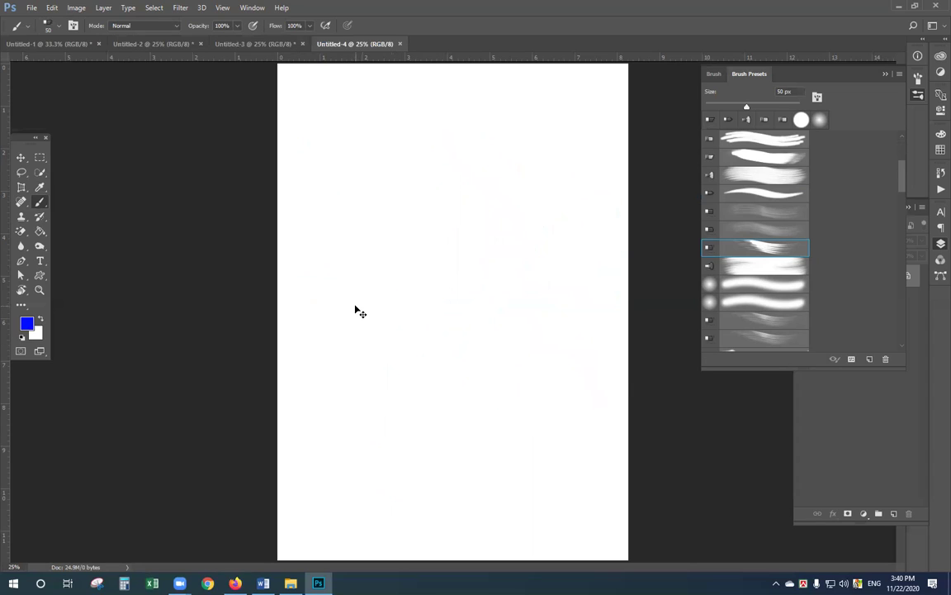
key(ctrl+plus)
key(ctrl+r)
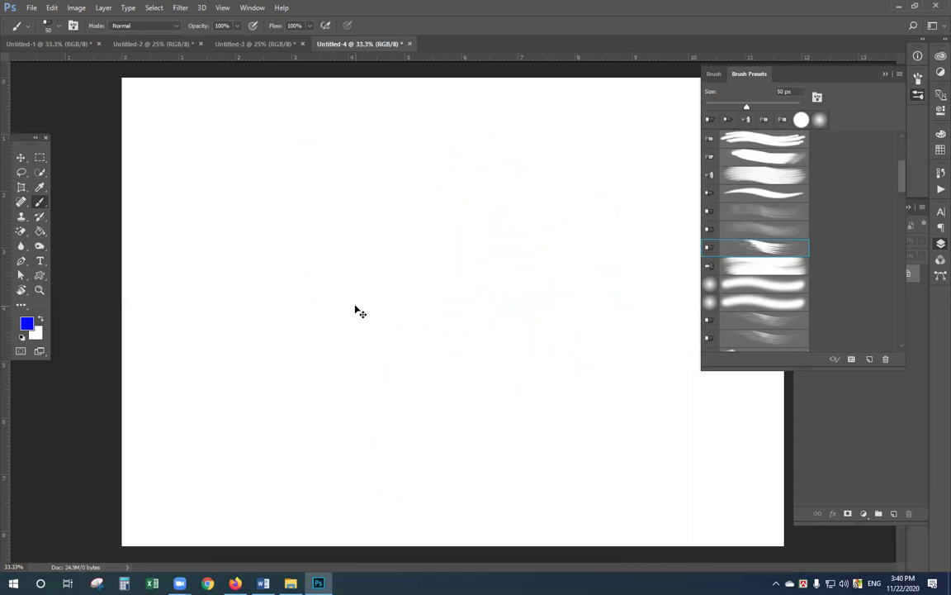
key(ctrl+minus)
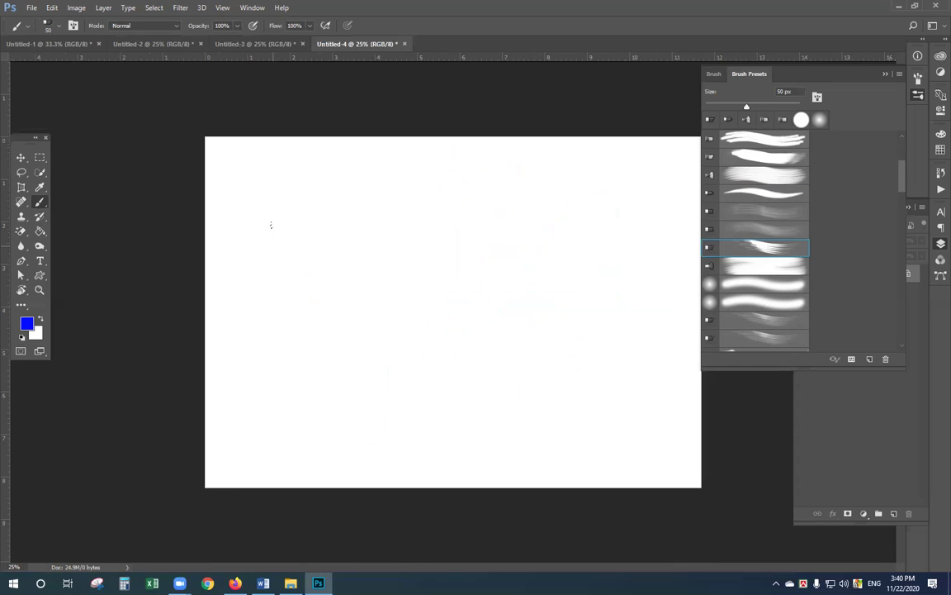
Step: Handwrite a large blue Bengali letter আ in the upper left of the landscape page with the streaky bristle brush
drag(293, 180, 386, 193)
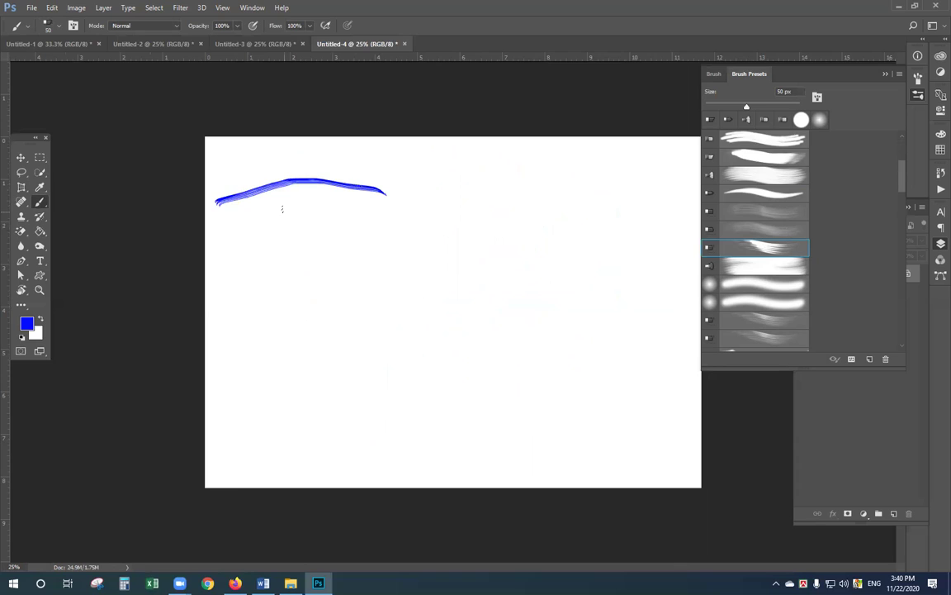
mouse_move(291, 209)
mouse_down()
mouse_move(267, 240)
mouse_move(275, 197)
mouse_move(328, 218)
mouse_move(293, 284)
mouse_move(206, 203)
mouse_up()
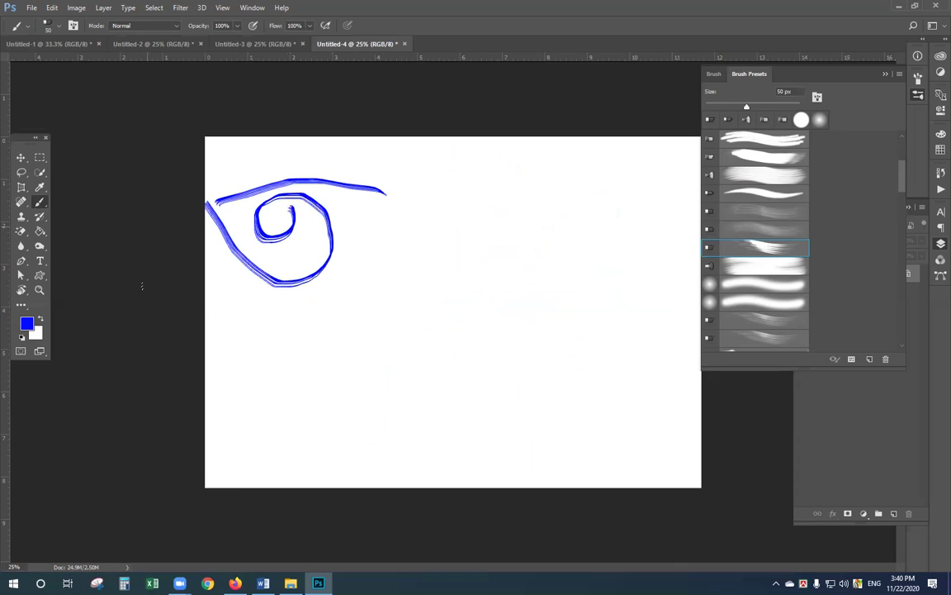
mouse_move(335, 258)
mouse_down()
mouse_move(360, 204)
mouse_move(357, 162)
mouse_up()
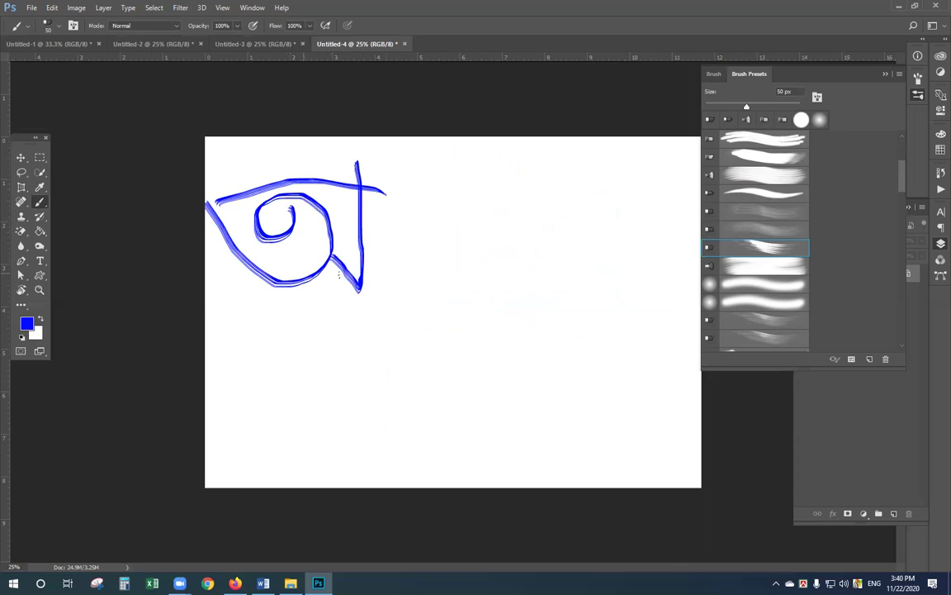
Step: Handwrite two more looping blue Bengali letters across the upper middle and right of the page
mouse_move(400, 212)
mouse_down()
mouse_move(405, 199)
mouse_move(483, 206)
mouse_move(475, 203)
mouse_move(425, 263)
mouse_move(508, 322)
mouse_move(562, 302)
mouse_up()
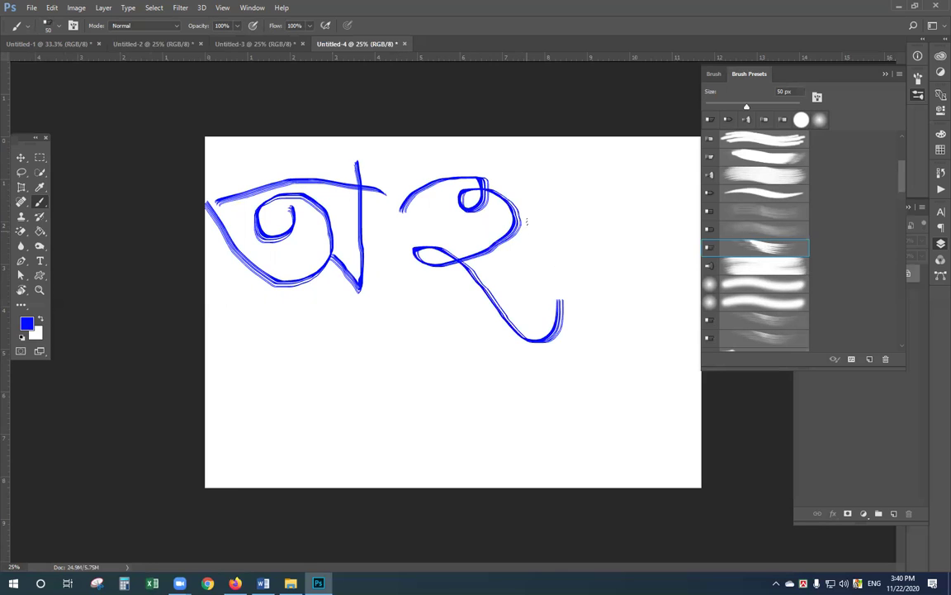
mouse_move(553, 208)
mouse_down()
mouse_move(541, 213)
mouse_move(593, 217)
mouse_move(545, 258)
mouse_move(585, 285)
mouse_move(670, 219)
mouse_up()
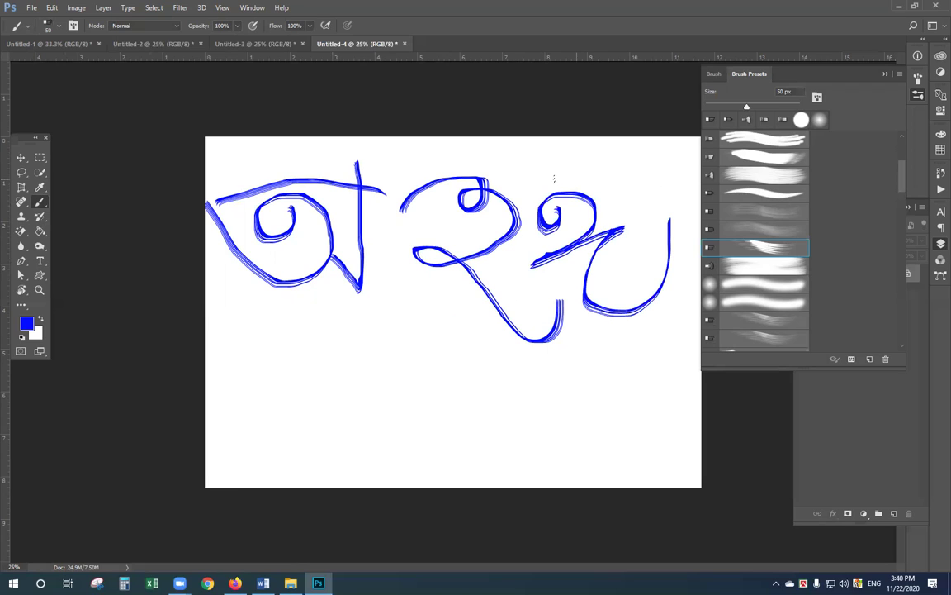
mouse_move(537, 149)
mouse_down()
mouse_move(583, 188)
mouse_move(550, 217)
mouse_up()
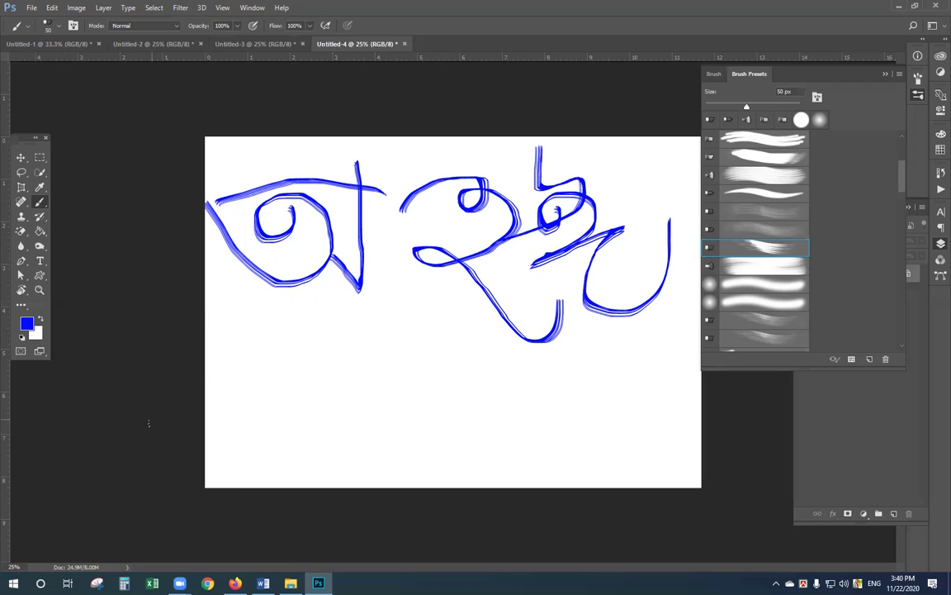
Step: Choose the faint bristle preset below the two soft round brushes and enlarge the brush to 125 px
scroll(752, 295, down, 1)
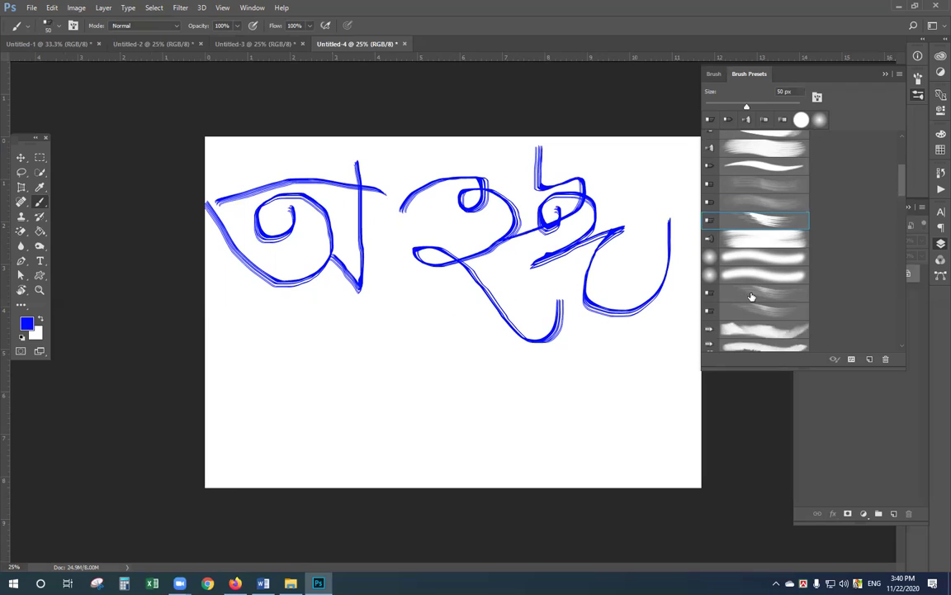
click(740, 291)
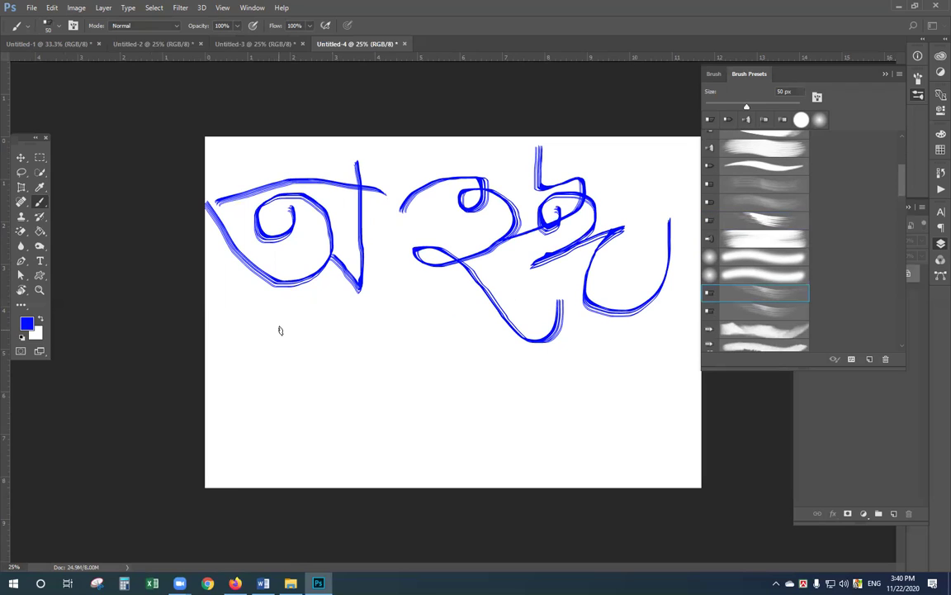
key(bracketright)
key(bracketright)
key(bracketright)
key(bracketright)
key(bracketright)
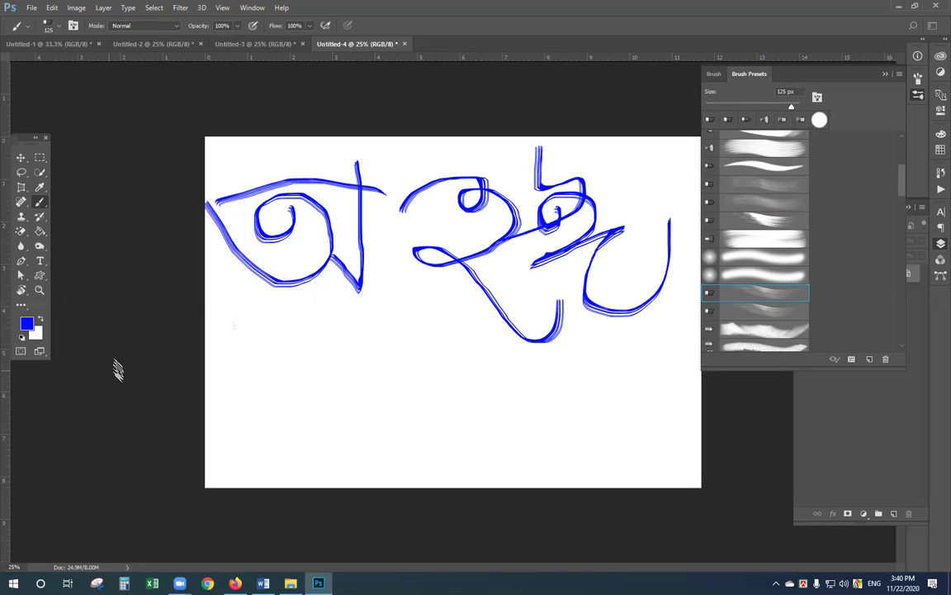
Step: Set the foreground colour to bright green 4eff00 and handwrite the Bengali letter ক below the first blue letter
click(27, 323)
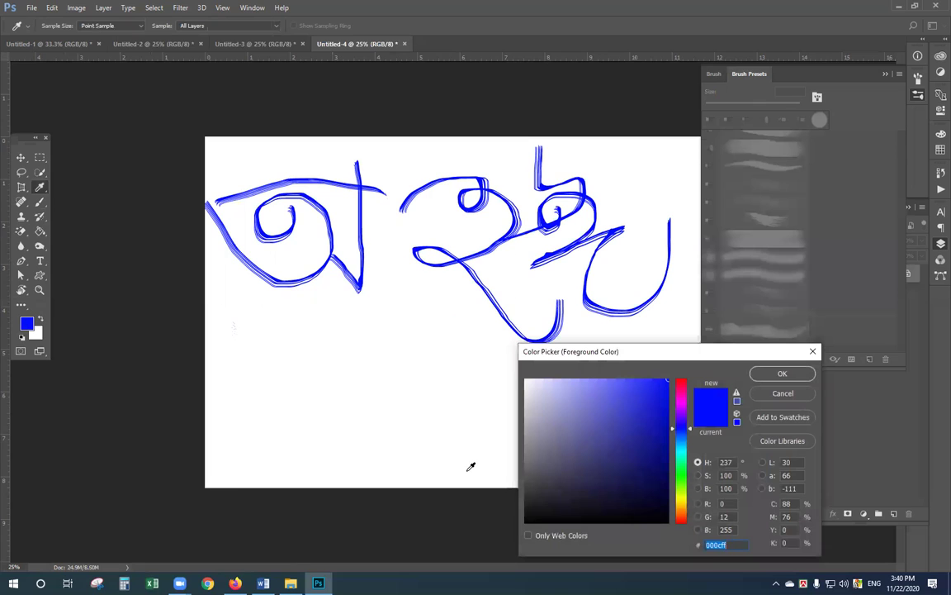
drag(658, 358, 610, 206)
drag(633, 276, 634, 332)
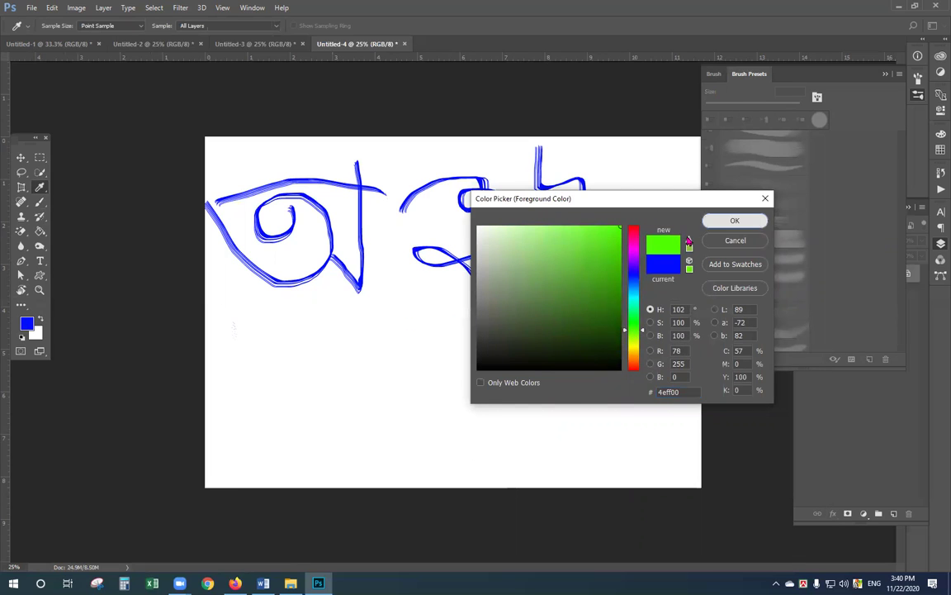
click(735, 220)
mouse_move(253, 342)
mouse_down()
mouse_move(358, 337)
mouse_move(324, 343)
mouse_move(247, 401)
mouse_move(321, 438)
mouse_move(328, 375)
mouse_move(350, 360)
mouse_move(368, 379)
mouse_up()
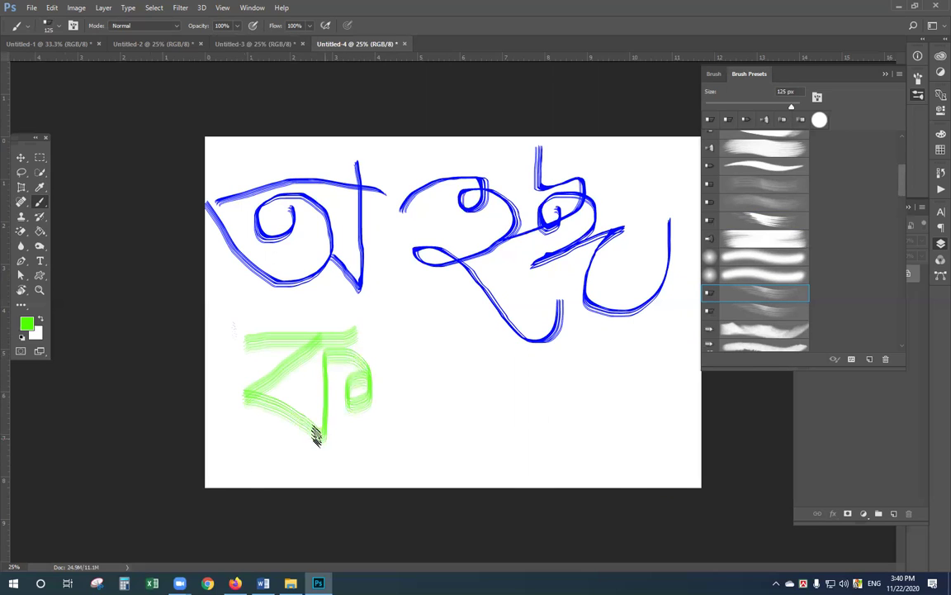
click(27, 323)
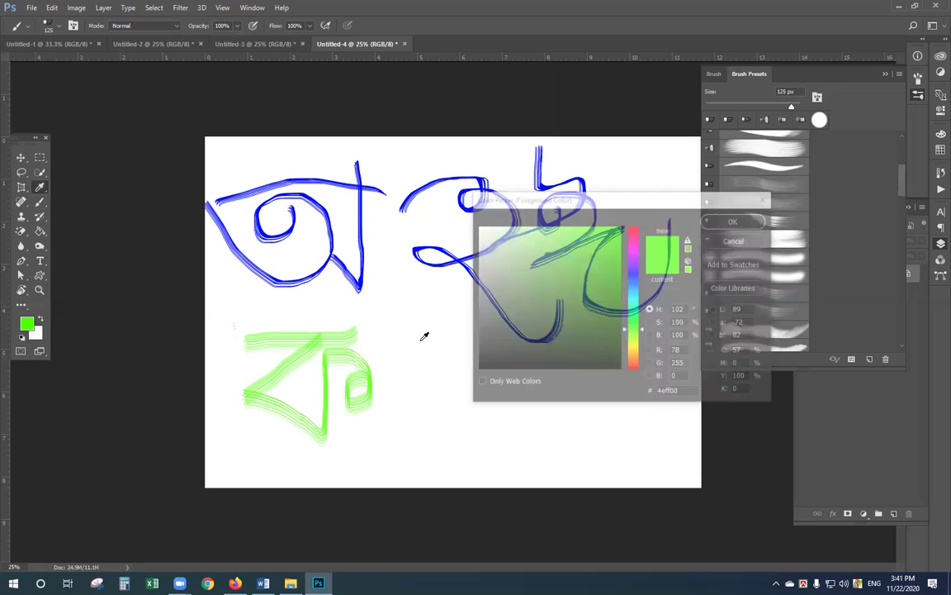
click(732, 222)
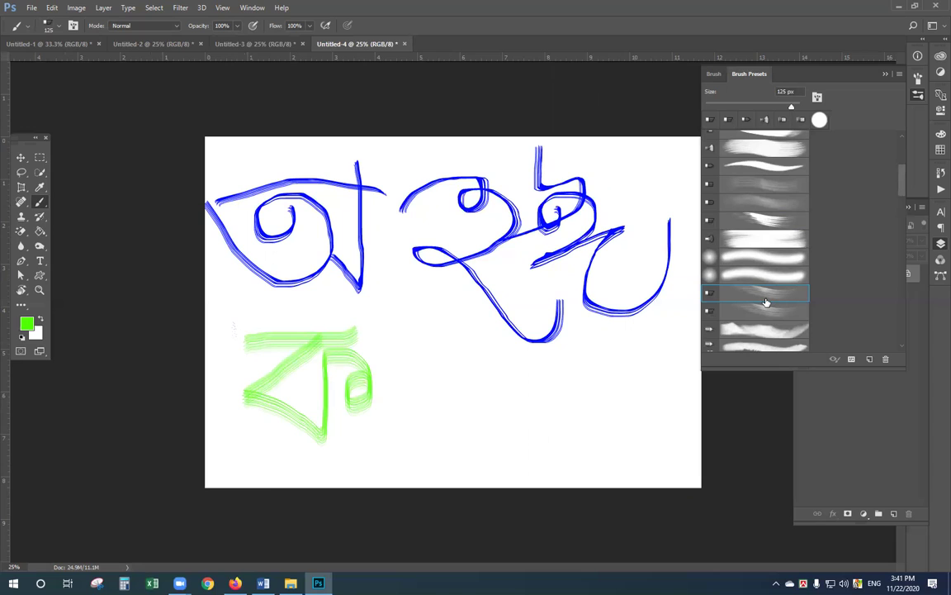
Step: Choose the thin Round Point bristle preset, set its spacing to 53% and paint a short green stroke beside the letter ক
scroll(765, 302, down, 4)
scroll(740, 283, up, 8)
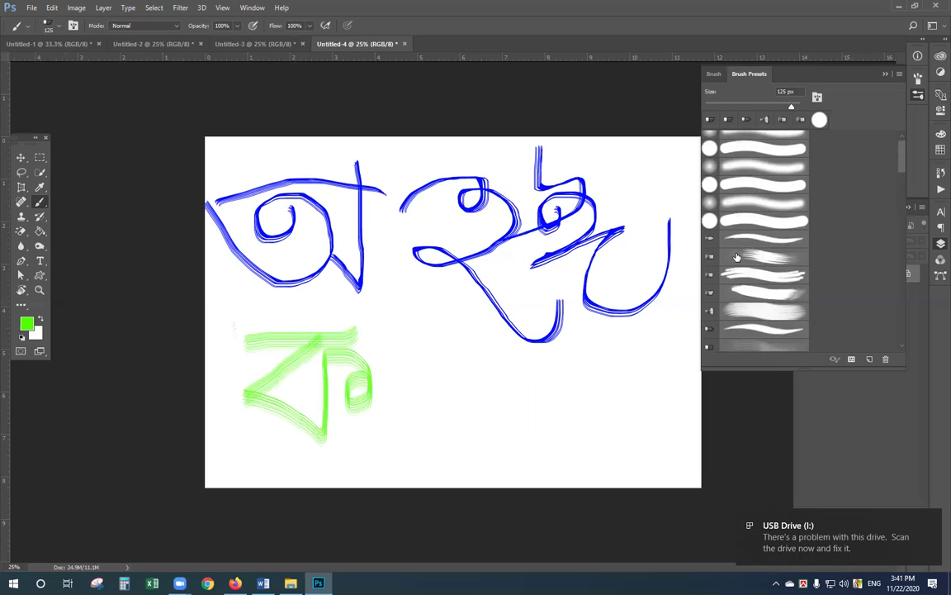
click(755, 238)
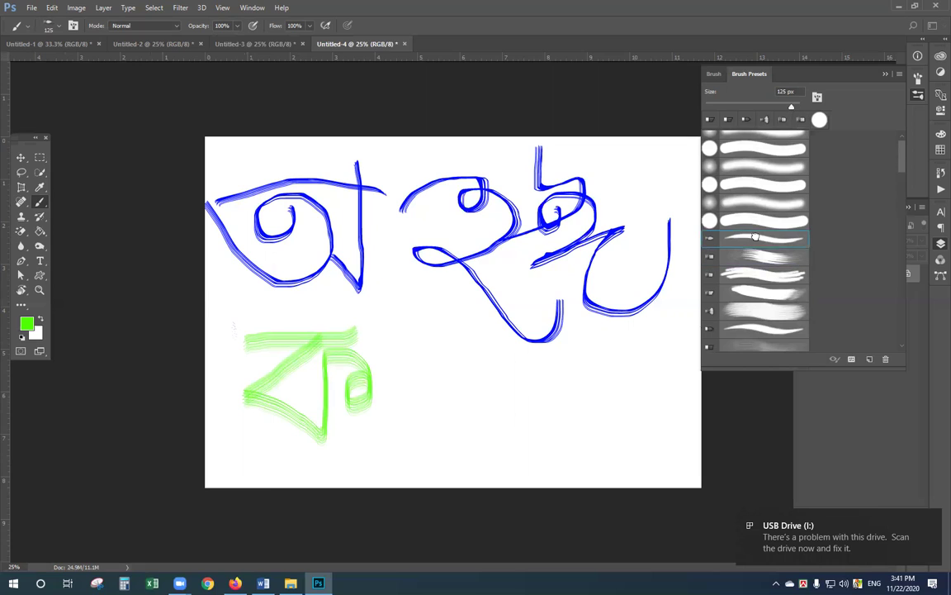
click(714, 74)
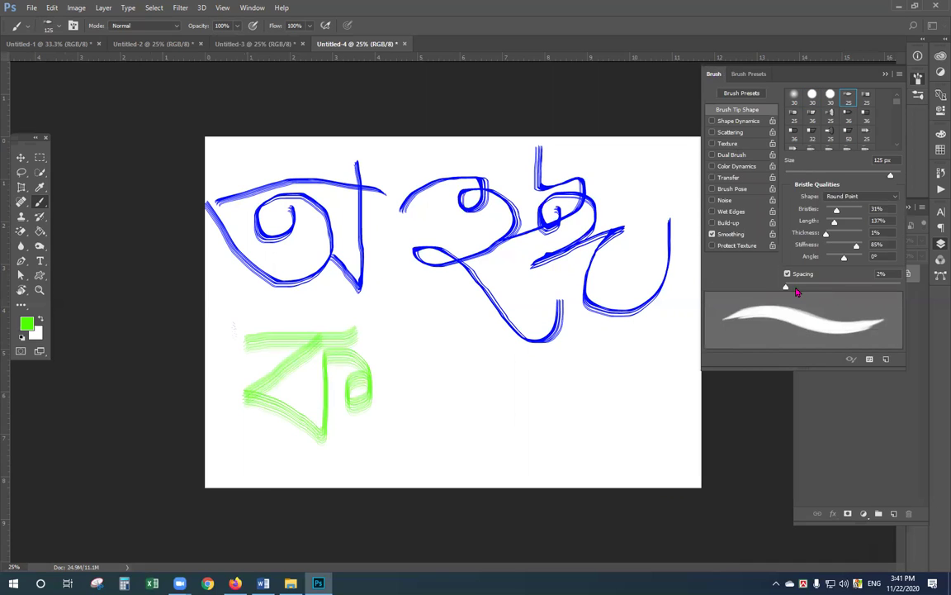
mouse_move(788, 291)
mouse_down()
mouse_move(773, 287)
mouse_move(822, 290)
mouse_move(816, 300)
mouse_up()
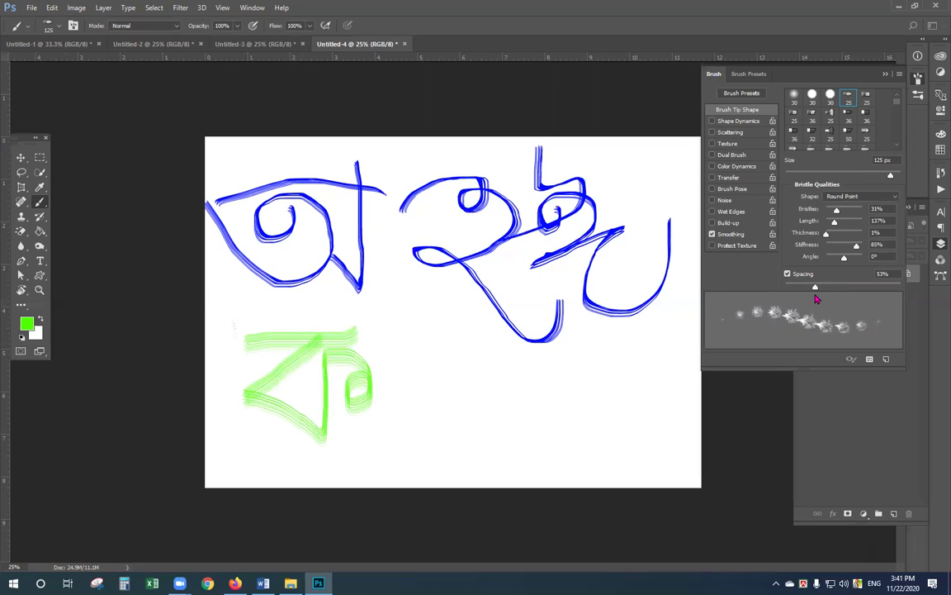
drag(393, 309, 455, 365)
Step: Set the Round Point brush's spacing to 71% and paint two dotted green strokes across the middle of the page
click(751, 75)
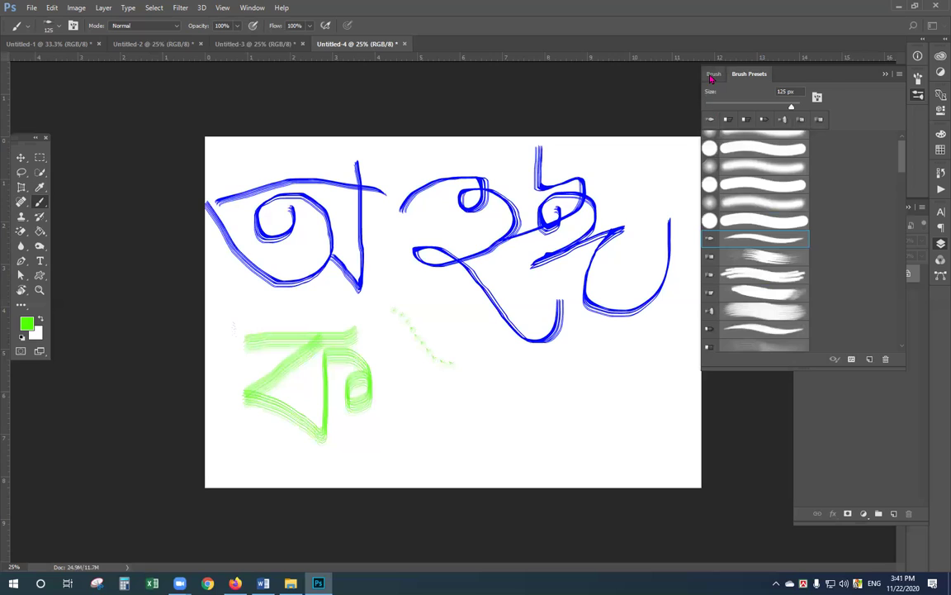
click(713, 74)
drag(787, 286, 850, 286)
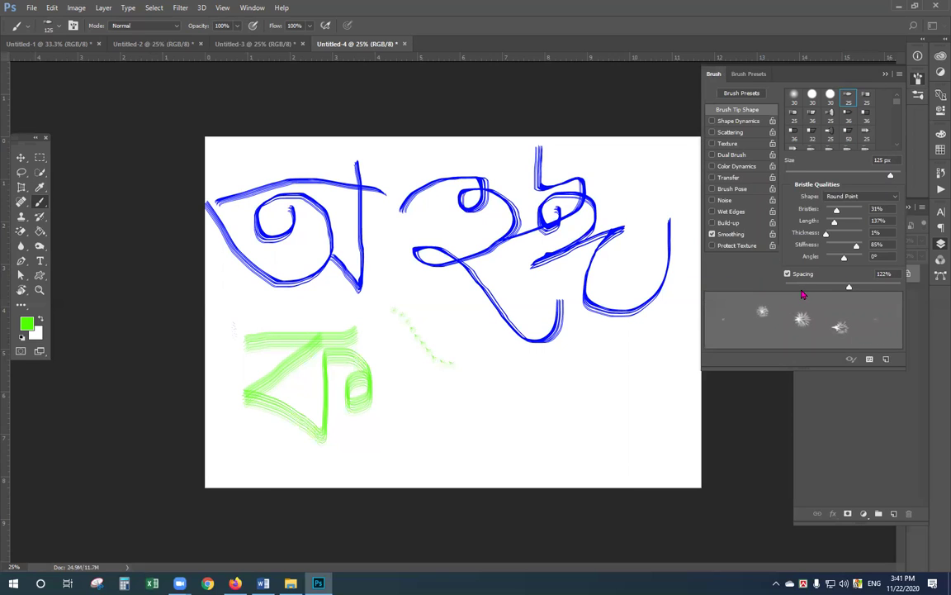
drag(841, 289, 825, 287)
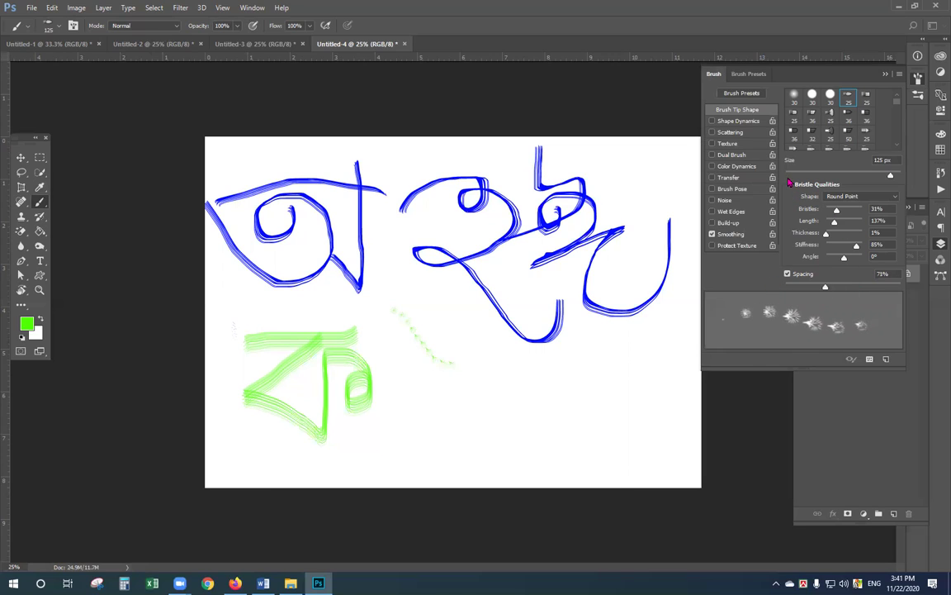
drag(385, 239, 456, 325)
drag(428, 235, 555, 308)
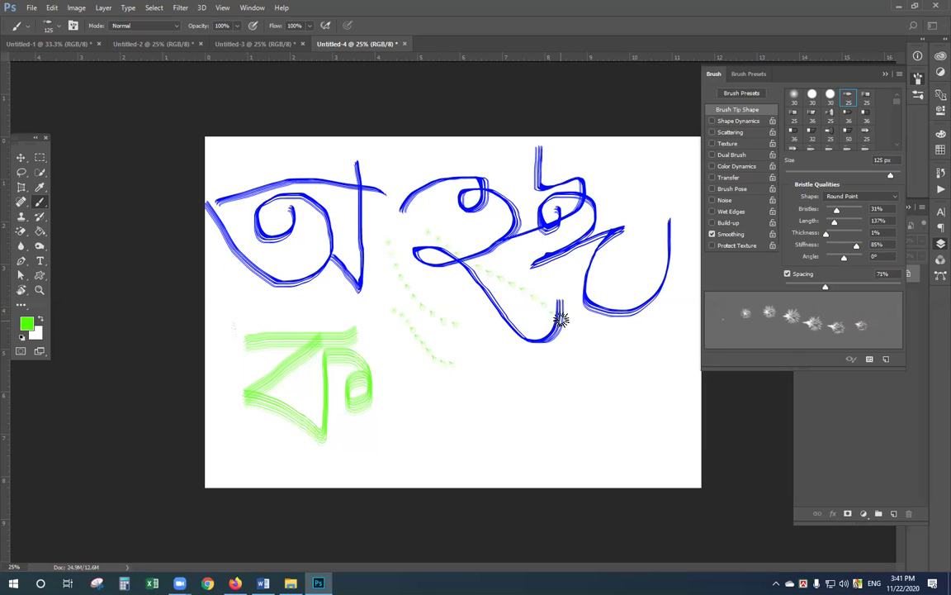
Step: Choose the Round Fan bristle preset and set its spacing to 49%
click(749, 73)
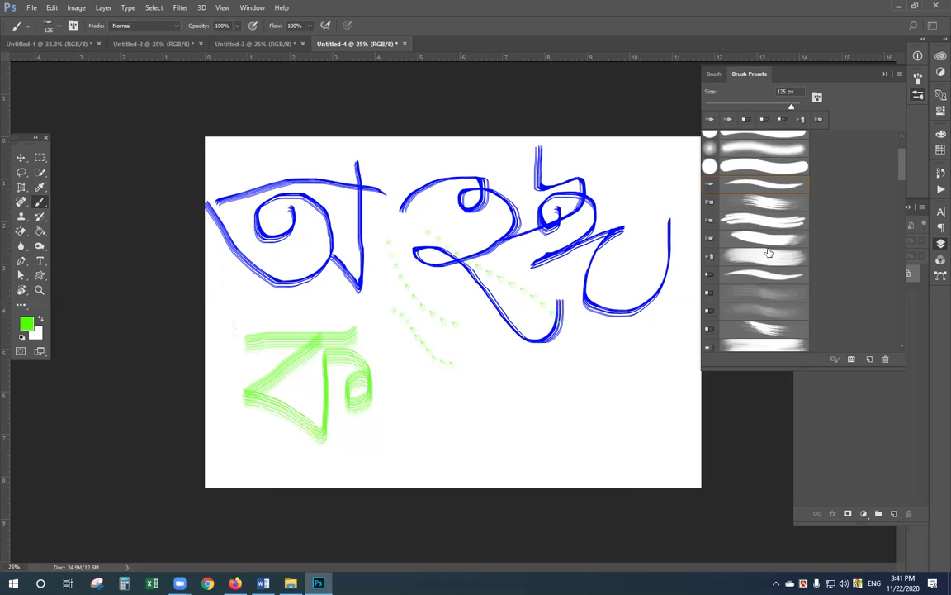
click(767, 254)
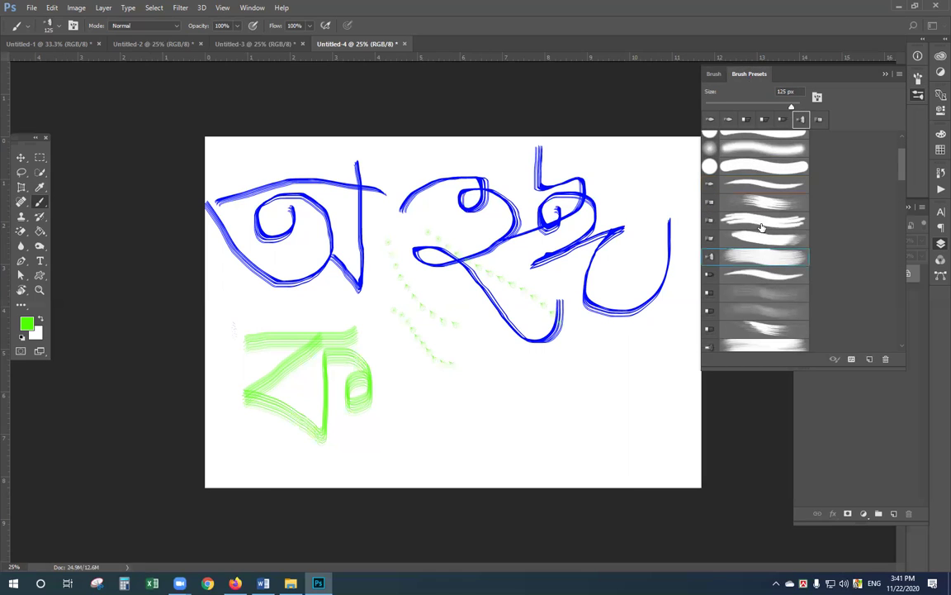
click(714, 75)
mouse_move(784, 285)
mouse_down()
mouse_move(829, 293)
mouse_move(830, 285)
mouse_move(813, 302)
mouse_up()
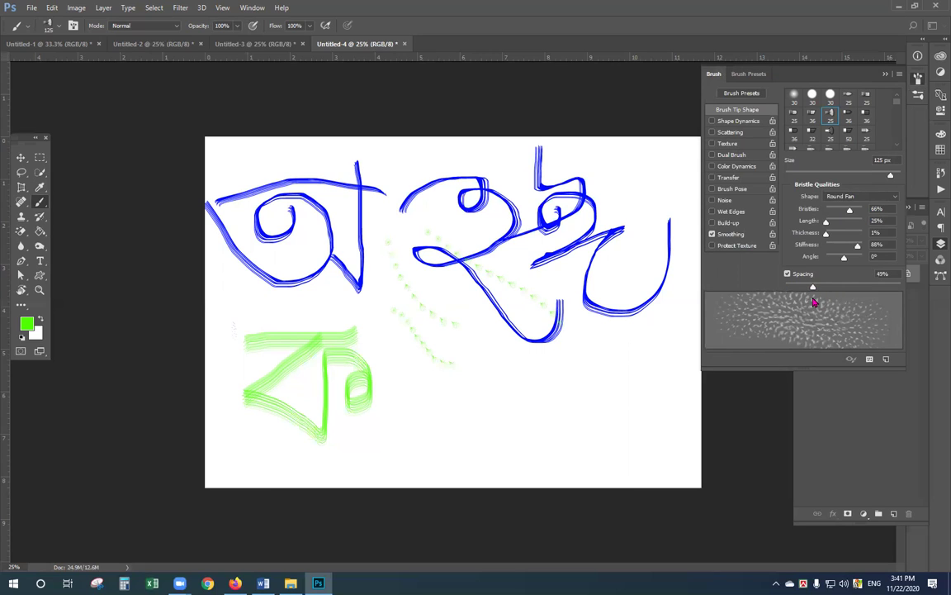
Step: Choose the Flat Point bristle preset just below the Round Fan one and set the foreground colour to red ff0000
click(742, 94)
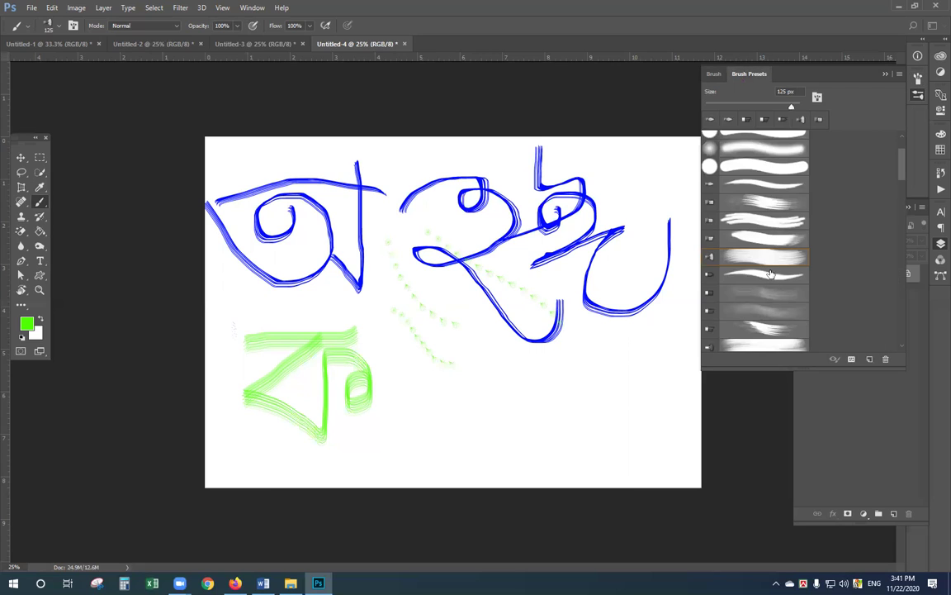
click(28, 322)
text(ff0000)
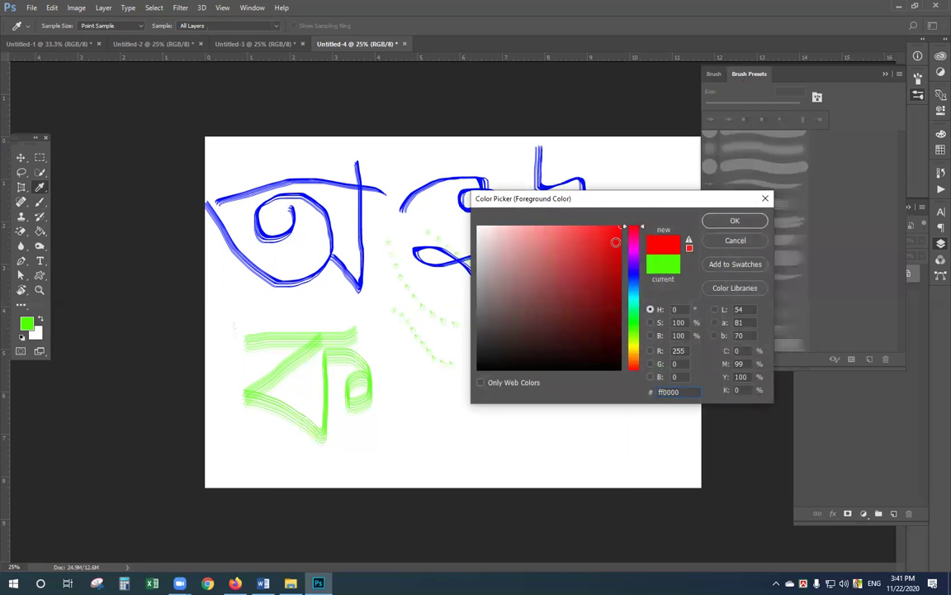
click(726, 220)
key(b)
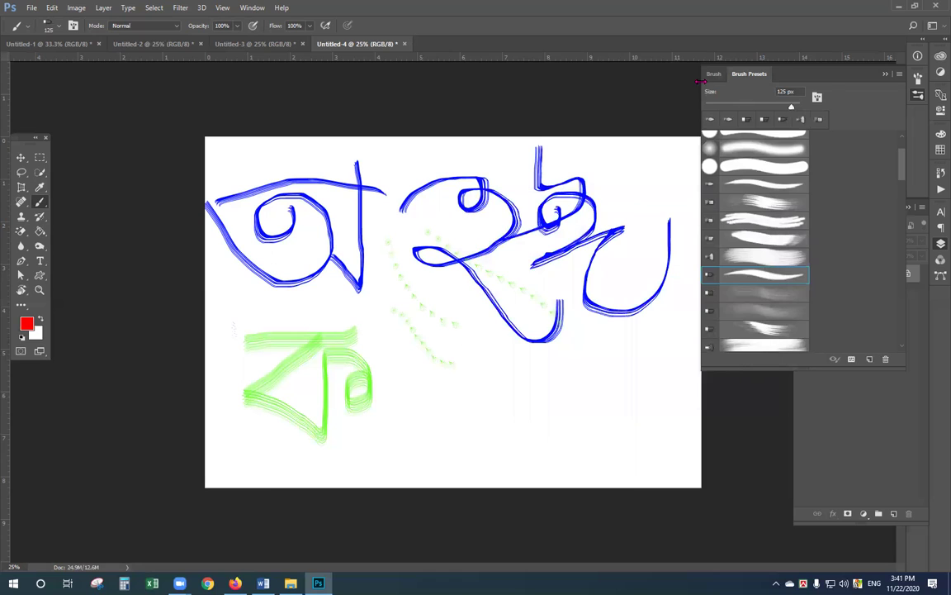
Step: Set the Flat Point brush's spacing to 35% and paint two curved red strokes across the middle of the page
click(715, 75)
mouse_move(794, 287)
mouse_down()
mouse_move(777, 291)
mouse_move(819, 291)
mouse_move(807, 296)
mouse_up()
mouse_move(466, 302)
mouse_down()
mouse_move(359, 281)
mouse_move(298, 299)
mouse_up()
mouse_move(347, 428)
mouse_down()
mouse_move(479, 355)
mouse_move(570, 272)
mouse_move(607, 269)
mouse_up()
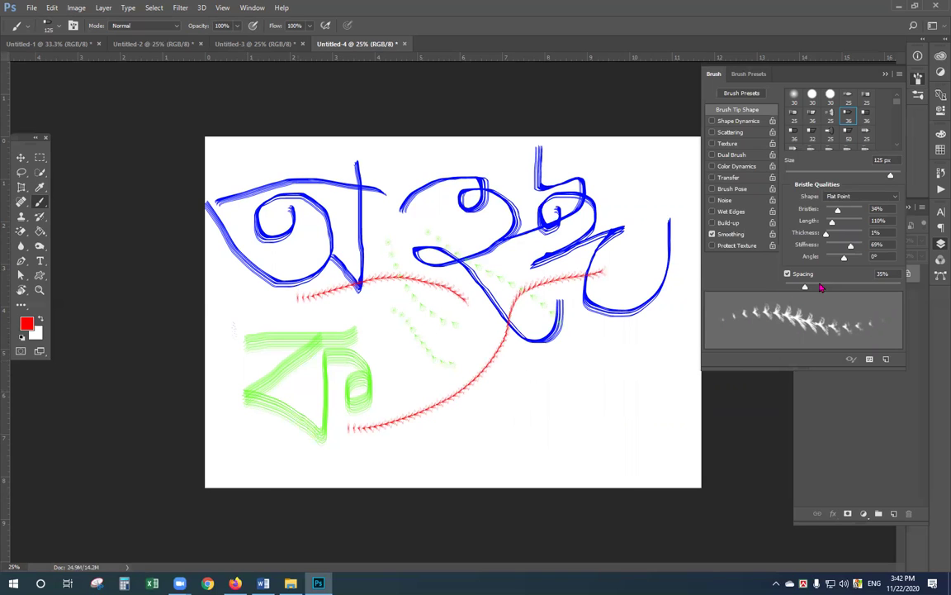
Step: Increase the brush spacing to 118% and paint scattered red marks over most of the page
drag(820, 288, 848, 286)
drag(352, 166, 640, 187)
mouse_move(408, 232)
mouse_down()
mouse_move(592, 217)
mouse_move(622, 203)
mouse_up()
mouse_move(636, 240)
mouse_down()
mouse_move(605, 347)
mouse_move(525, 414)
mouse_move(429, 453)
mouse_up()
mouse_move(280, 314)
mouse_down()
mouse_move(320, 314)
mouse_move(345, 336)
mouse_move(482, 257)
mouse_move(627, 213)
mouse_move(186, 351)
mouse_move(510, 138)
mouse_move(221, 206)
mouse_move(255, 214)
mouse_move(561, 127)
mouse_move(598, 206)
mouse_move(677, 289)
mouse_move(601, 333)
mouse_move(657, 346)
mouse_move(685, 386)
mouse_move(720, 391)
mouse_up()
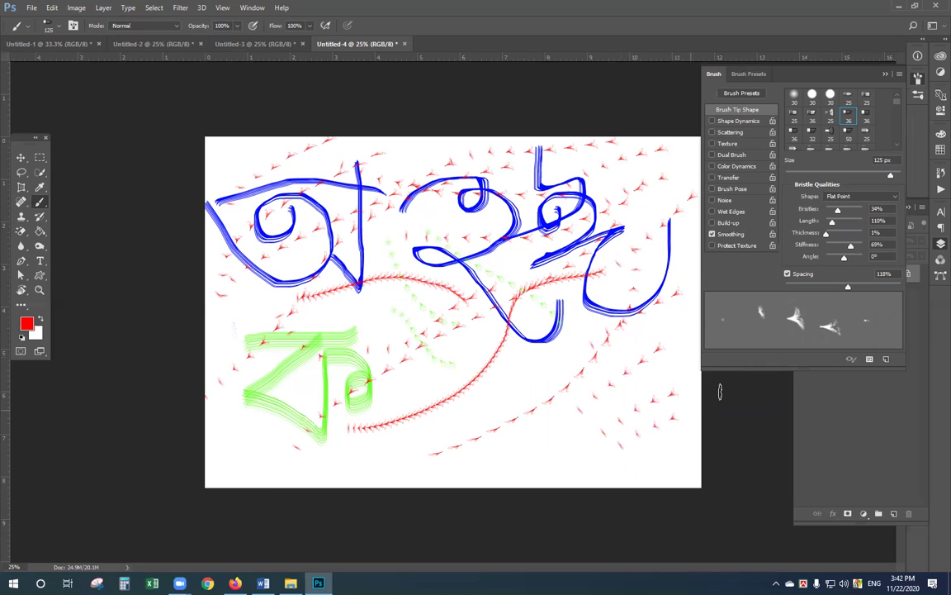
Step: Set the bristle angle to 180°, bristles to 30% and spacing to 51%, and paint a diagonal red stroke through the green letter
drag(843, 260, 865, 259)
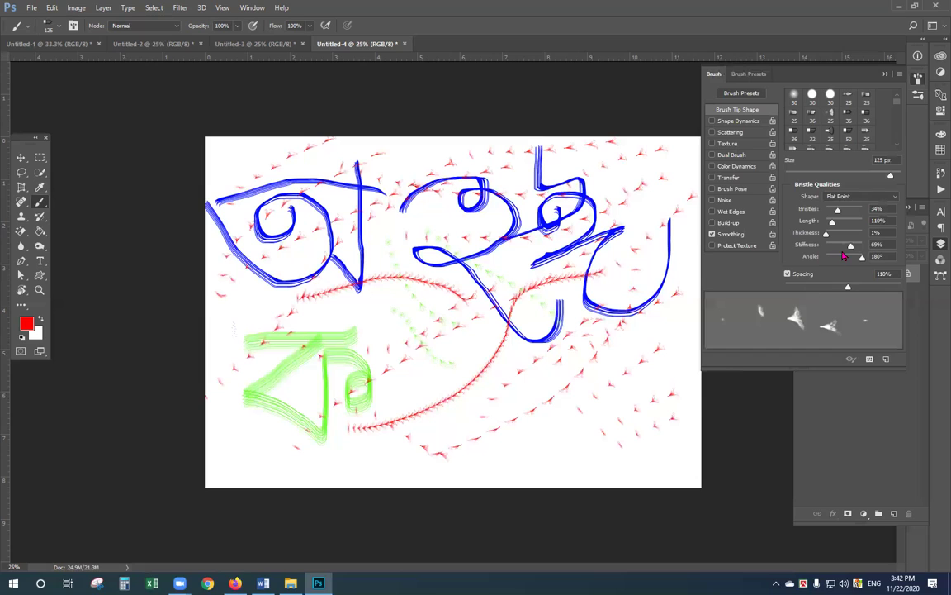
mouse_move(834, 213)
mouse_down()
mouse_move(853, 213)
mouse_move(836, 213)
mouse_up()
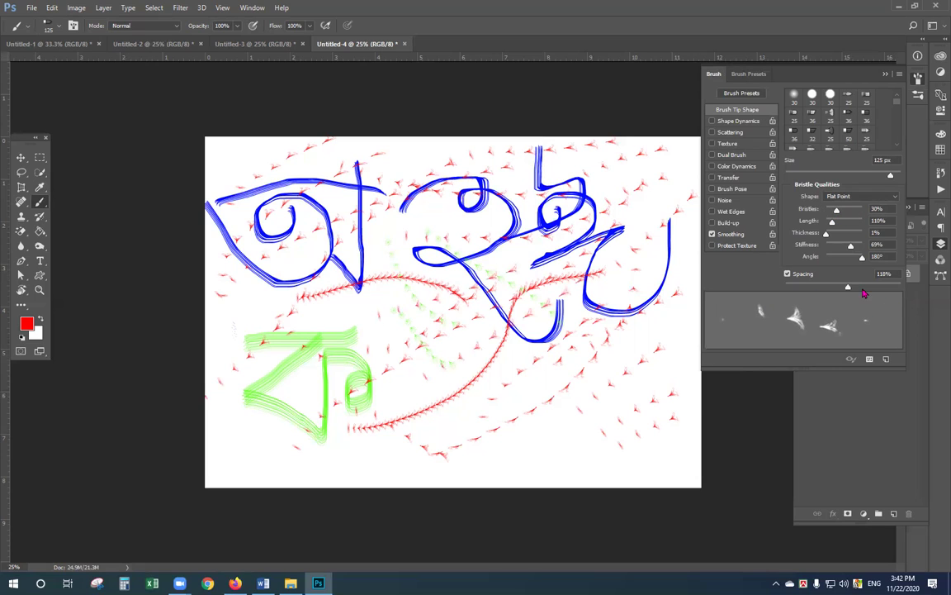
drag(849, 288, 815, 288)
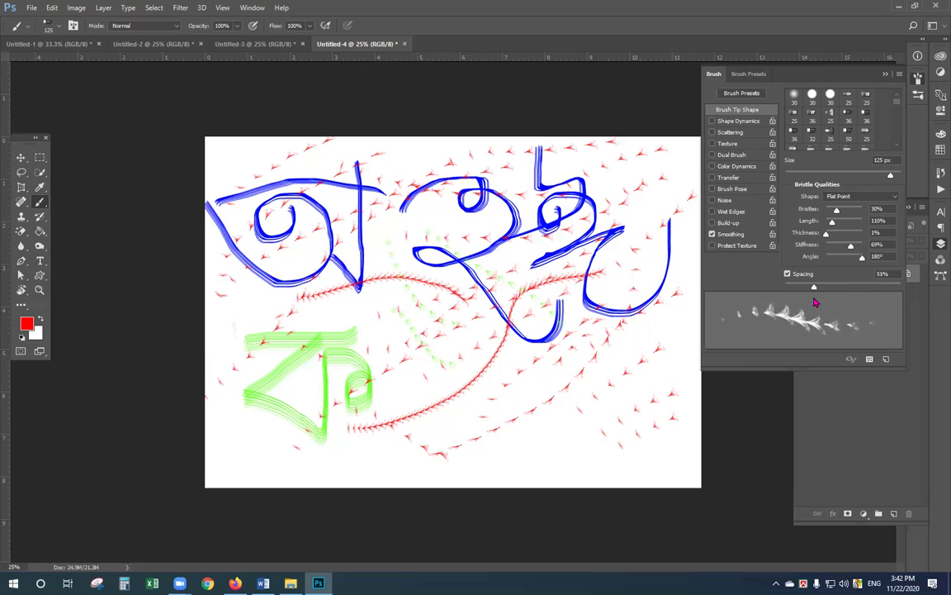
drag(217, 469, 371, 331)
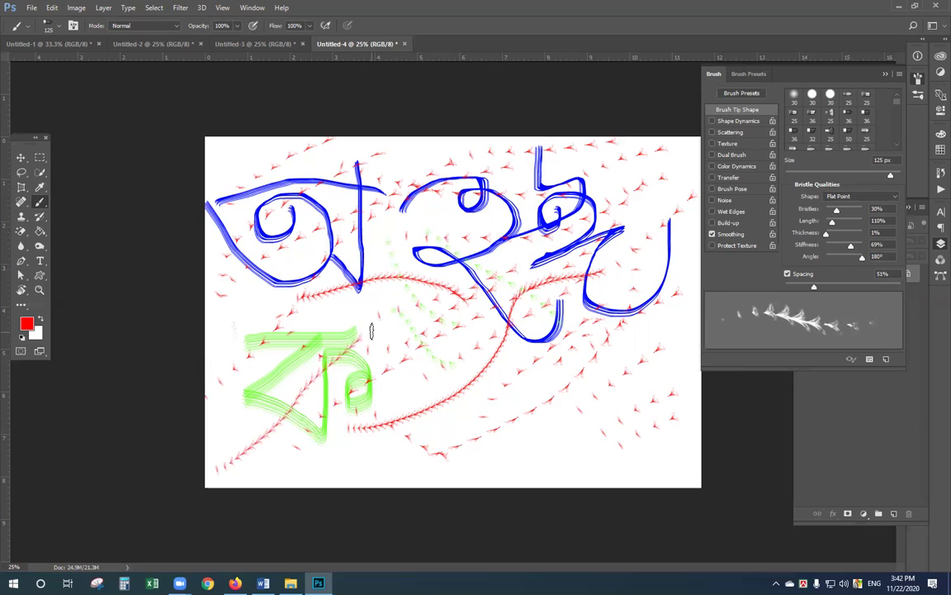
Step: Enlarge the bristle brush to 300 px and paint feathery red strokes across the middle and lower part of the page
key(bracketright)
key(bracketright)
key(bracketright)
key(bracketright)
key(bracketright)
mouse_move(363, 376)
mouse_down()
mouse_move(535, 326)
mouse_move(574, 293)
mouse_up()
mouse_move(262, 460)
mouse_down()
mouse_move(290, 465)
mouse_move(491, 440)
mouse_up()
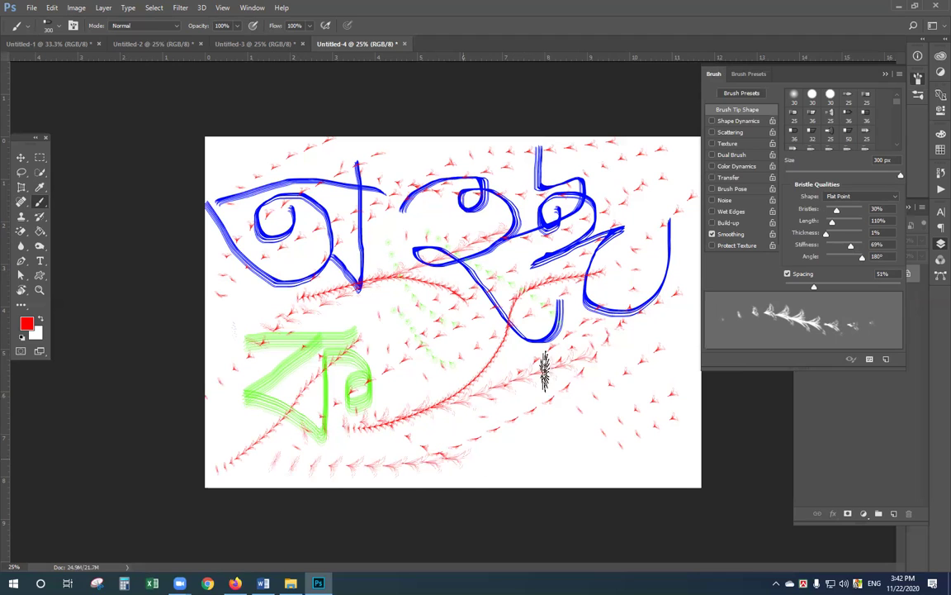
Step: Create a new blank portrait page, choose the 134 px grass brush tip and paint a horizontal red row across its upper part
scroll(817, 132, down, 5)
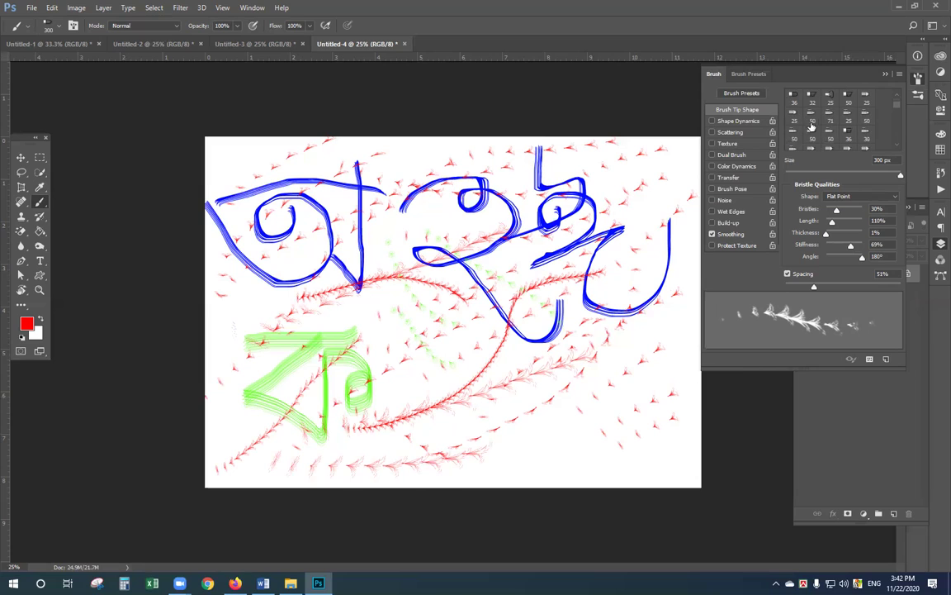
scroll(834, 141, down, 3)
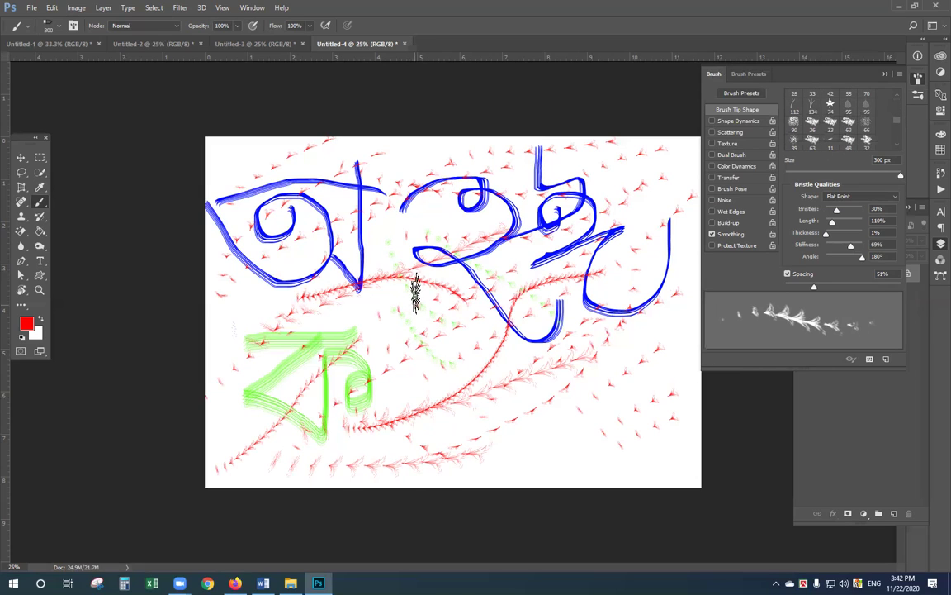
key(ctrl+alt+n)
scroll(840, 132, down, 3)
scroll(840, 132, up, 3)
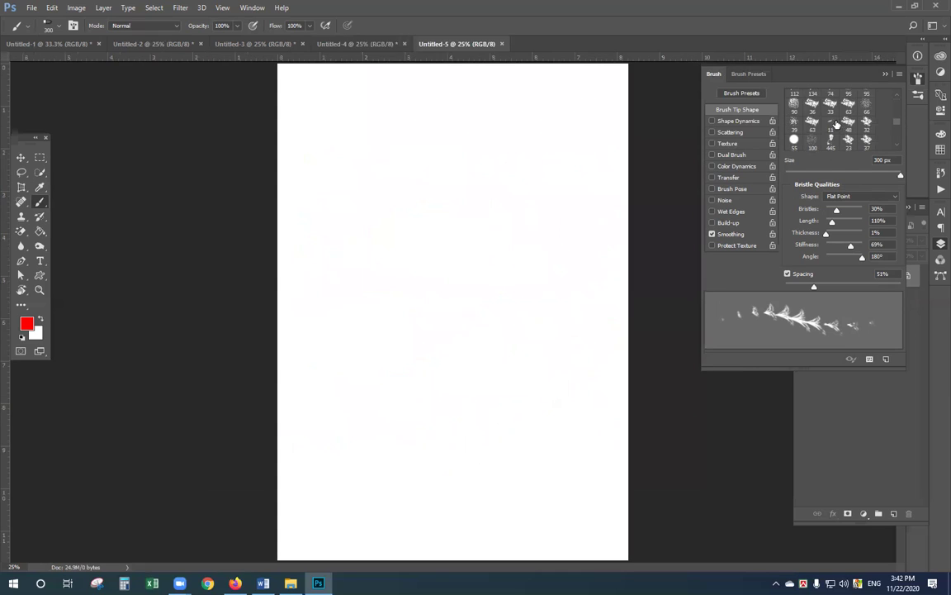
click(812, 115)
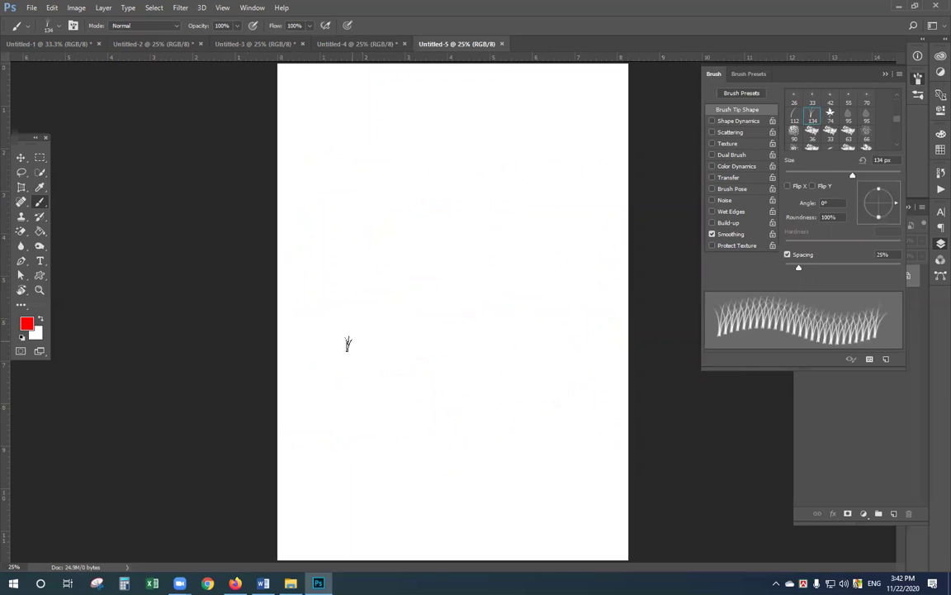
drag(291, 196, 631, 197)
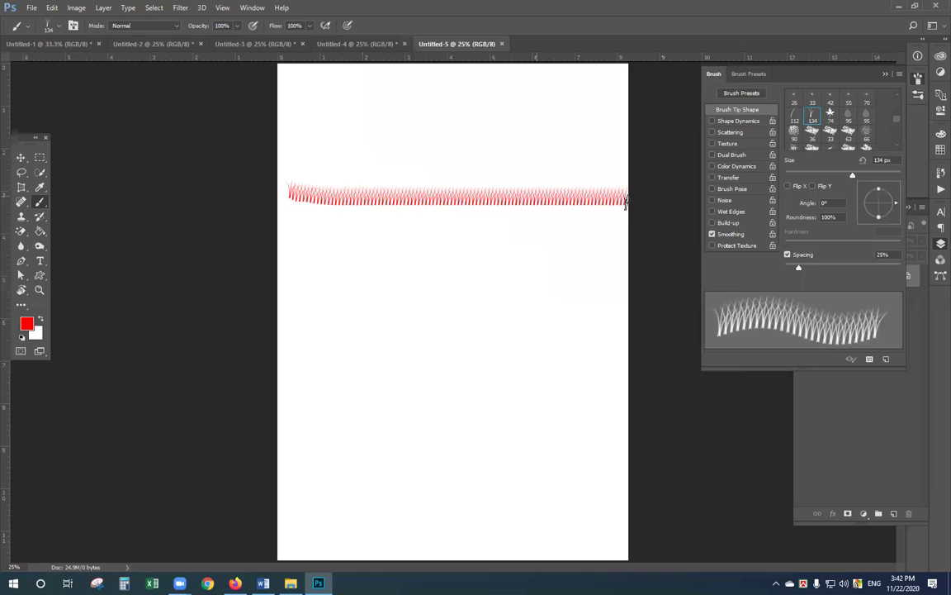
Step: Set the foreground colour to a dark green
click(25, 326)
drag(634, 273, 639, 337)
click(610, 310)
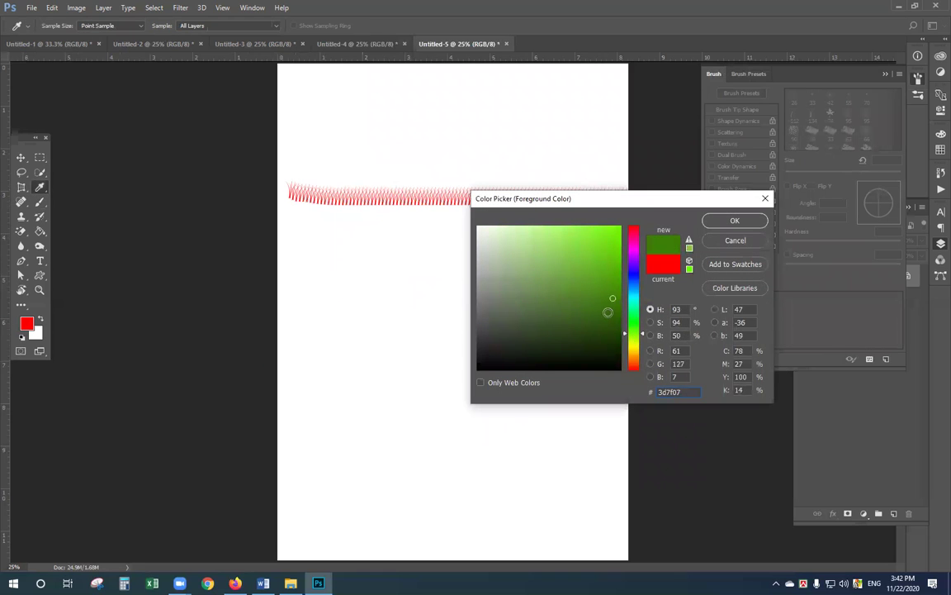
click(733, 221)
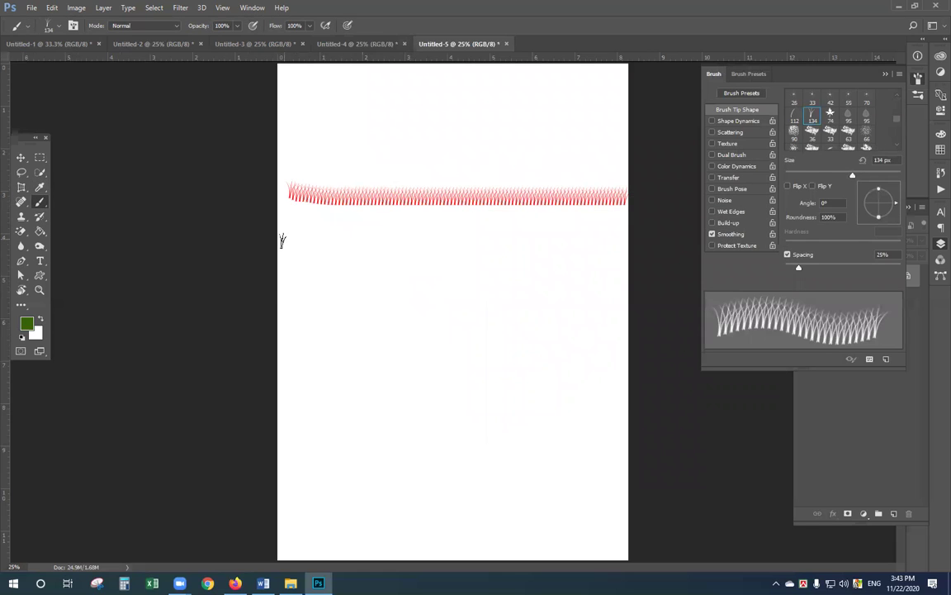
Step: Enlarge the grass brush to 1100 px and fill the page below the red row with overlapping rows of green grass
key(bracketright)
key(bracketright)
key(bracketright)
key(bracketright)
key(bracketright)
key(bracketright)
key(bracketright)
key(bracketright)
key(bracketright)
key(bracketright)
key(bracketright)
key(bracketright)
key(bracketright)
key(bracketright)
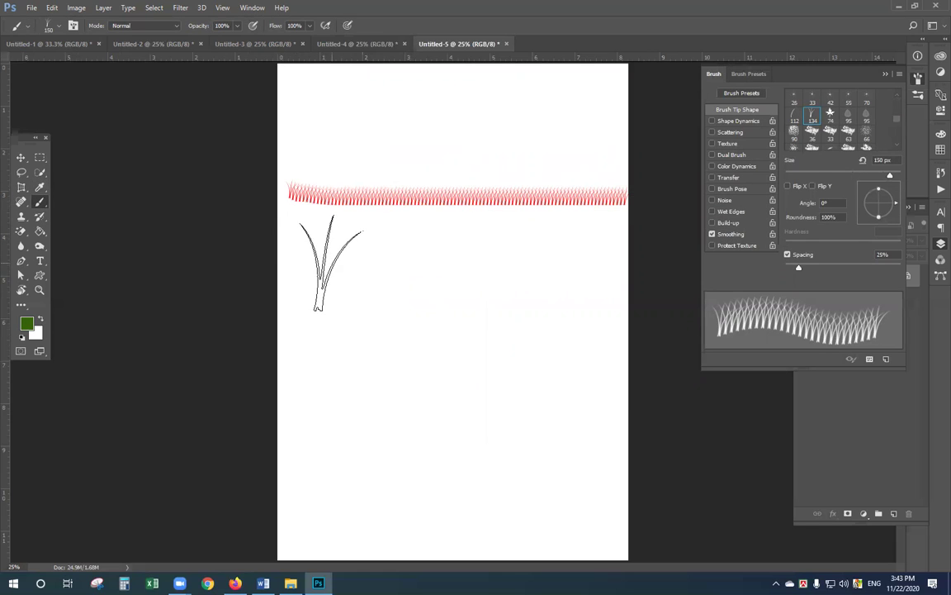
mouse_move(300, 249)
mouse_down()
mouse_move(601, 257)
mouse_move(638, 305)
mouse_move(282, 387)
mouse_move(374, 322)
mouse_move(537, 318)
mouse_move(342, 448)
mouse_move(616, 451)
mouse_move(352, 489)
mouse_move(248, 364)
mouse_up()
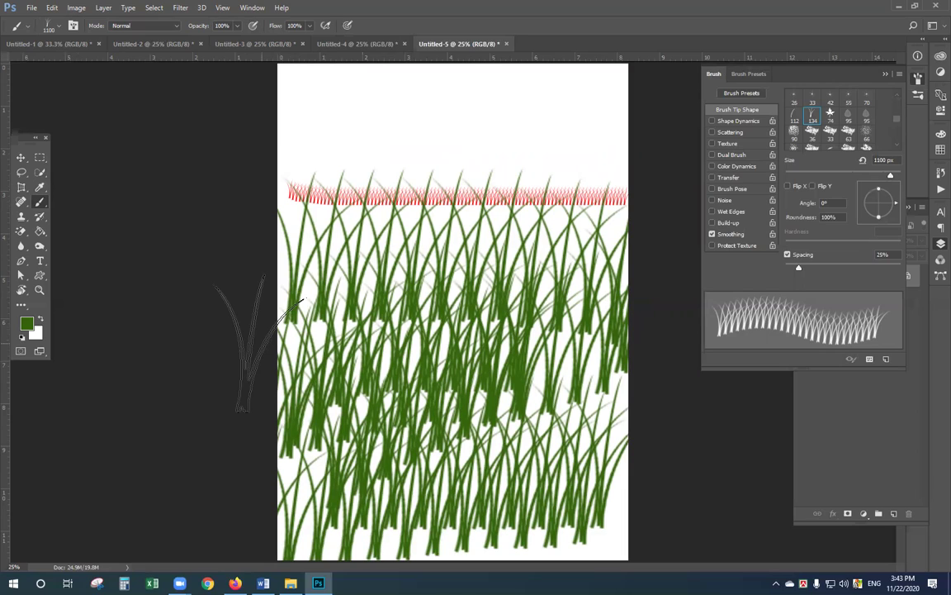
Step: Paint a dense grass row over the red one at 18% spacing and a sparse row along the page's upper edge at 153%
mouse_move(801, 272)
mouse_down()
mouse_move(862, 270)
mouse_move(790, 273)
mouse_move(826, 273)
mouse_move(795, 283)
mouse_up()
drag(273, 169, 586, 180)
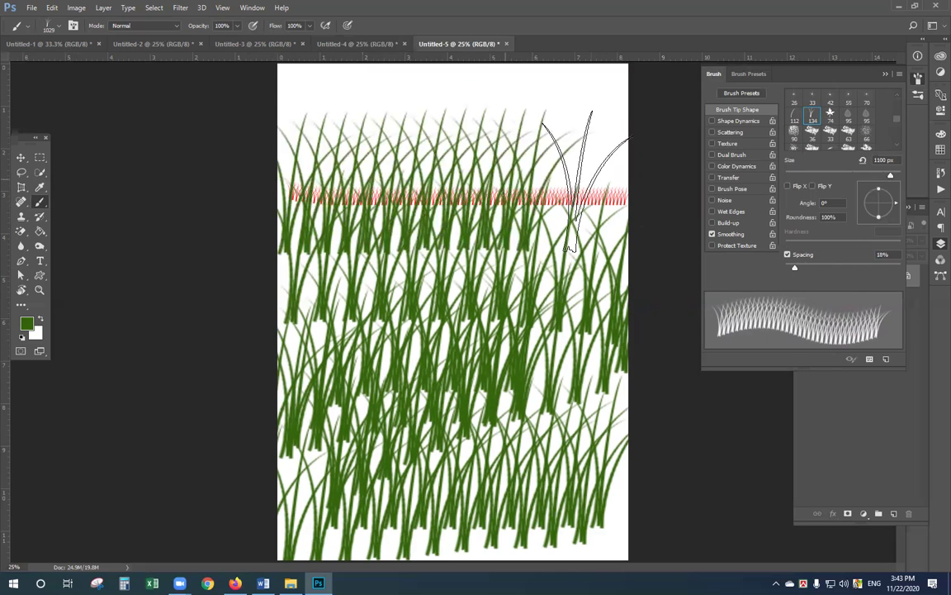
drag(812, 266, 858, 267)
mouse_move(306, 124)
mouse_down()
mouse_move(314, 57)
mouse_move(537, 45)
mouse_move(611, 95)
mouse_move(578, 82)
mouse_move(512, 83)
mouse_move(278, 114)
mouse_move(241, 206)
mouse_up()
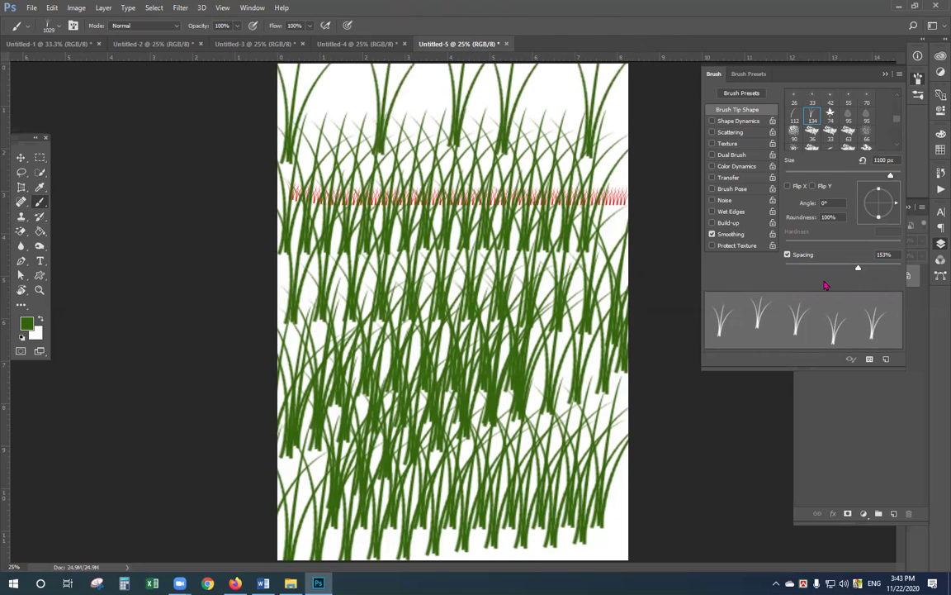
Step: Set the grass brush's spacing to 45%, size to 180 px, angle to -30° and roundness to 36%
mouse_move(858, 267)
mouse_down()
mouse_move(799, 268)
mouse_move(810, 270)
mouse_up()
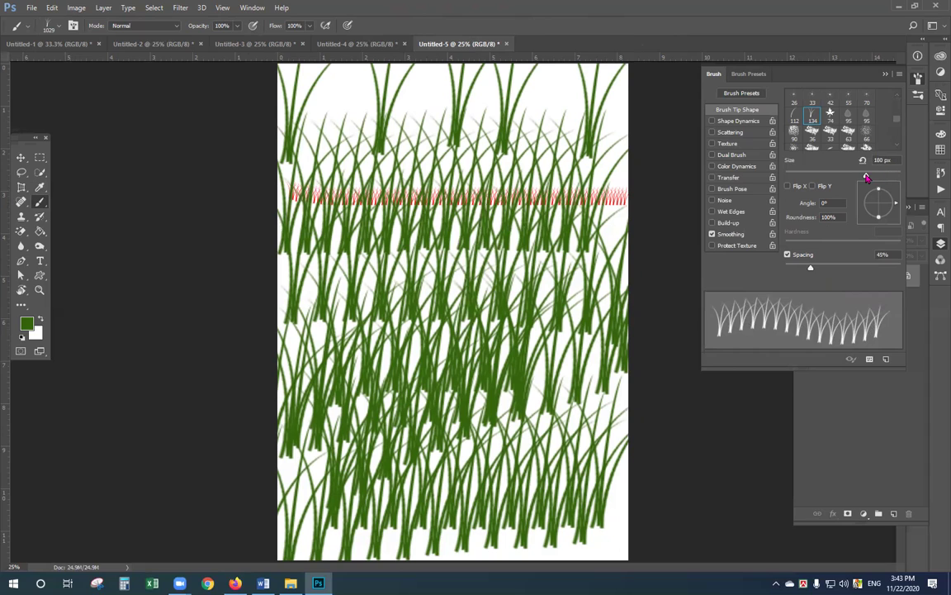
mouse_move(877, 192)
mouse_down()
mouse_move(879, 204)
mouse_move(906, 206)
mouse_move(894, 215)
mouse_up()
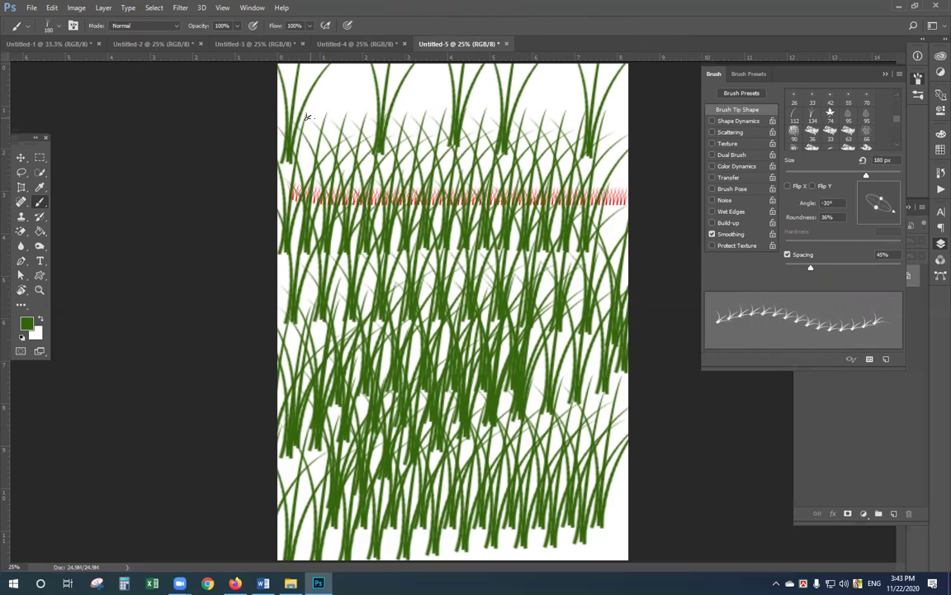
Step: Create another blank page and paint a wavy row and a straight horizontal row with the flattened, tilted grass brush
key(ctrl+alt+n)
mouse_move(296, 112)
mouse_down()
mouse_move(521, 182)
mouse_move(536, 178)
mouse_up()
drag(299, 226, 619, 226)
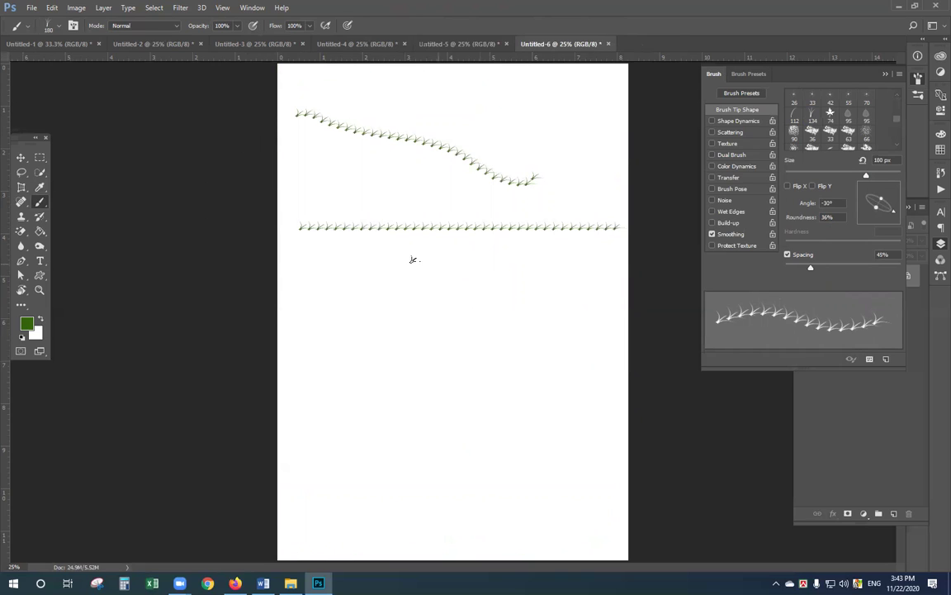
Step: Enlarge the flattened grass brush to 1600 px and paint large overlapping grass rows below the straight horizontal row
key(bracketright)
key(bracketright)
key(bracketright)
key(bracketright)
key(bracketright)
key(bracketright)
key(bracketright)
key(bracketright)
key(bracketright)
key(bracketright)
mouse_move(318, 260)
mouse_down()
mouse_move(533, 293)
mouse_move(623, 292)
mouse_move(537, 322)
mouse_move(355, 351)
mouse_up()
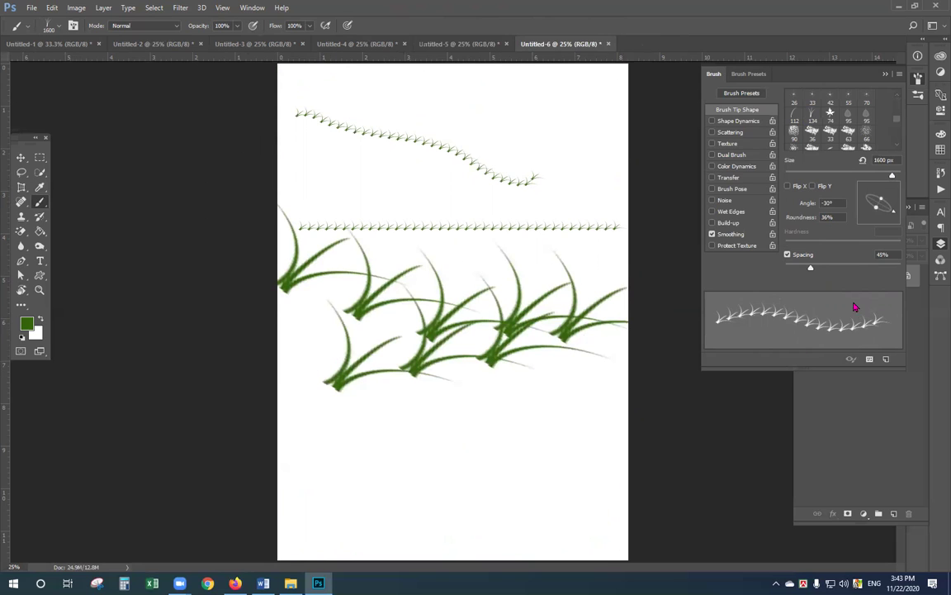
Step: Paint large grass tufts across the page at a -50° angle and other tilts, ending with -2° angle and 100% roundness
drag(893, 216, 891, 217)
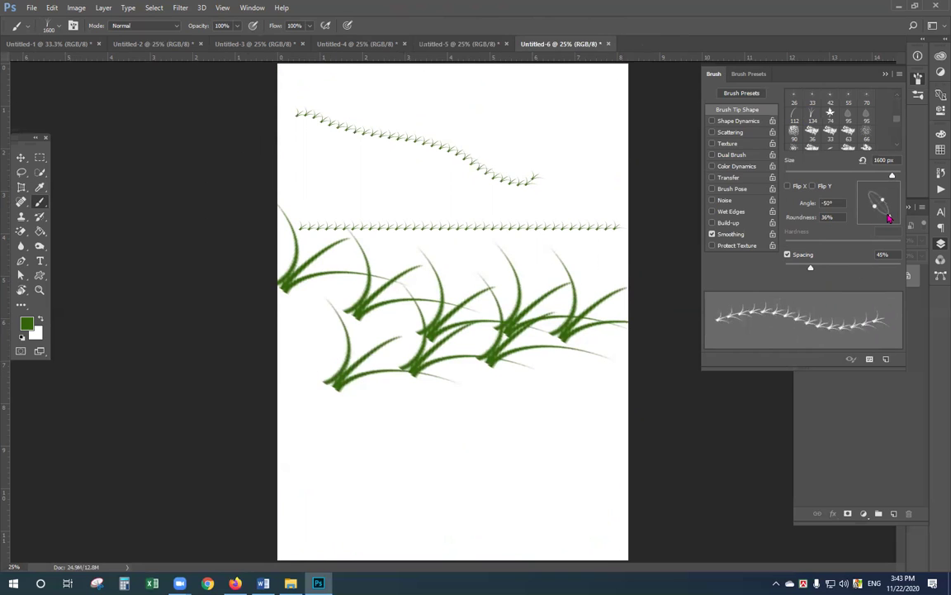
drag(344, 409, 497, 404)
drag(891, 204, 894, 206)
mouse_move(504, 253)
mouse_down()
mouse_move(550, 345)
mouse_move(570, 413)
mouse_up()
mouse_move(882, 213)
mouse_down()
mouse_move(894, 206)
mouse_move(881, 226)
mouse_up()
mouse_move(336, 222)
mouse_down()
mouse_move(554, 211)
mouse_move(361, 424)
mouse_move(495, 397)
mouse_up()
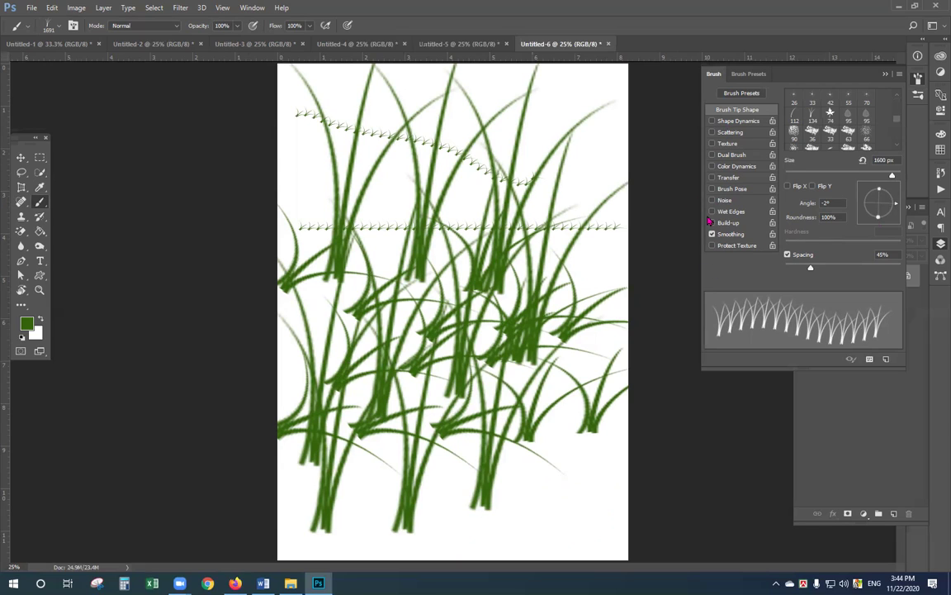
Step: On a new blank page, enable Shape Dynamics with 58% size, 20% angle and 36% roundness jitter, 57% minimum diameter and 70% minimum roundness
key(ctrl+alt+n)
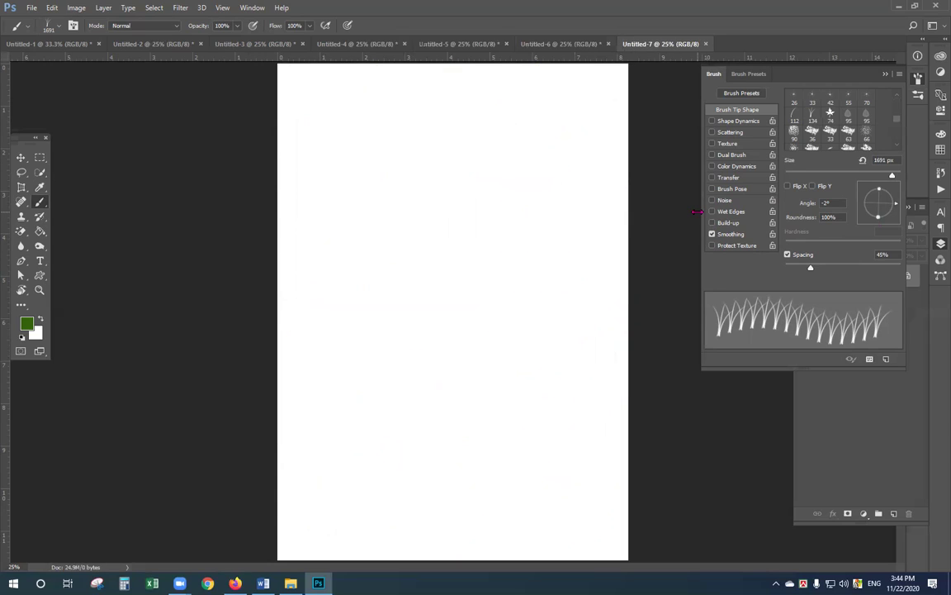
click(717, 122)
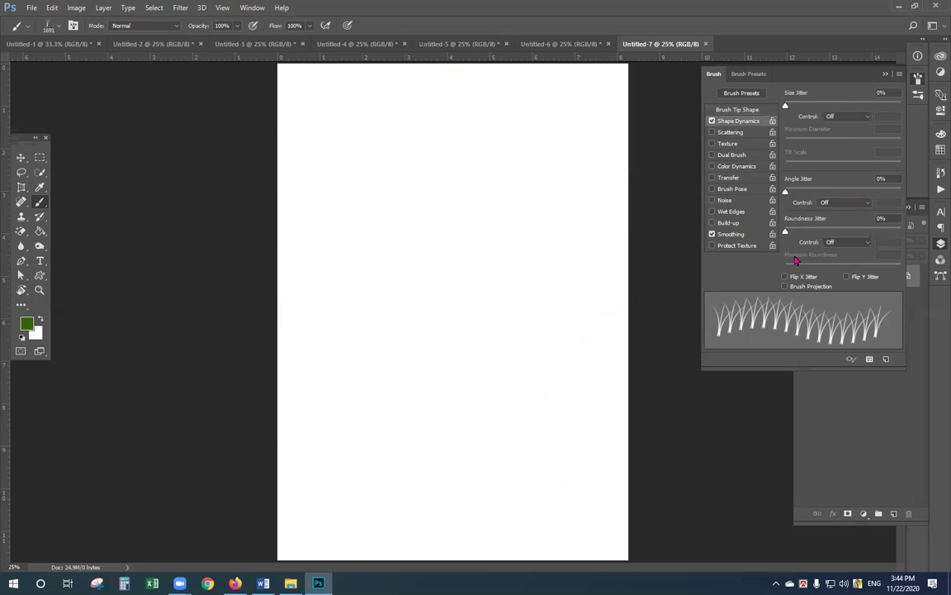
drag(789, 108, 854, 116)
drag(787, 147, 845, 148)
mouse_move(787, 197)
mouse_down()
mouse_move(819, 196)
mouse_move(793, 202)
mouse_move(798, 234)
mouse_move(859, 230)
mouse_move(828, 234)
mouse_up()
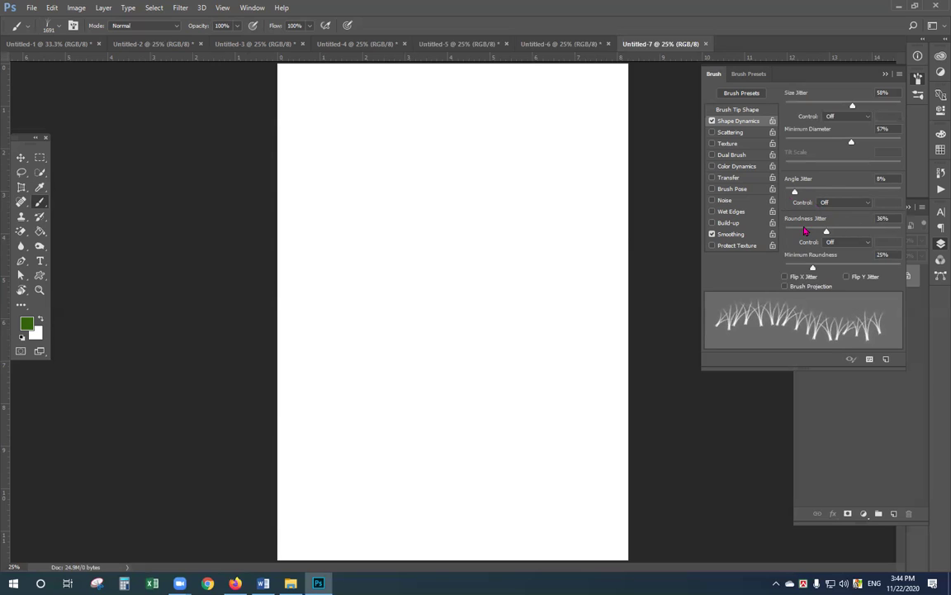
drag(813, 269, 868, 262)
mouse_move(794, 190)
mouse_down()
mouse_move(816, 201)
mouse_move(809, 205)
mouse_up()
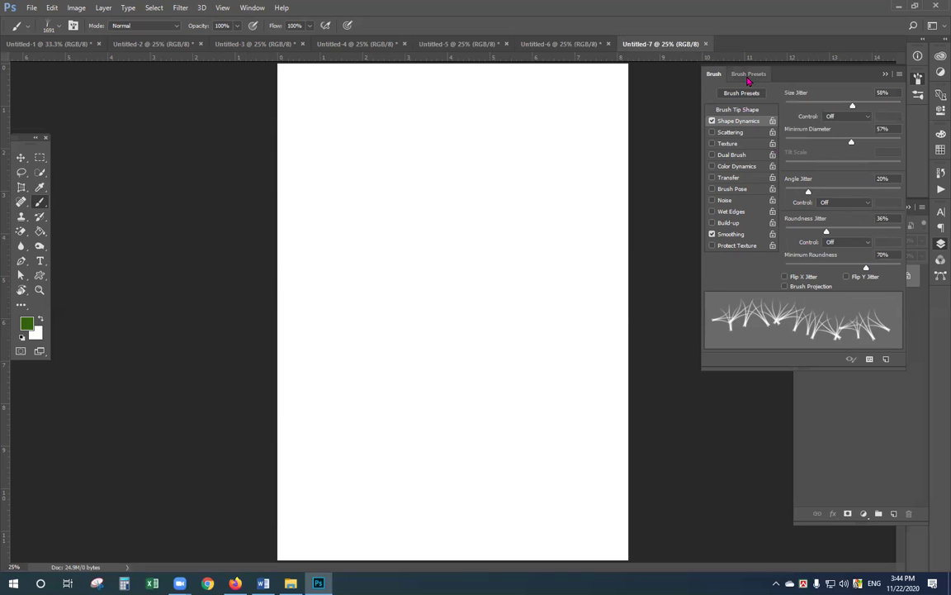
Step: Fill the blank page with large, randomly tilted grass tufts using the Shape Dynamics brush
click(748, 74)
click(713, 75)
mouse_move(389, 223)
mouse_down()
mouse_move(426, 274)
mouse_move(552, 306)
mouse_move(572, 361)
mouse_move(485, 425)
mouse_move(424, 454)
mouse_move(349, 367)
mouse_move(344, 265)
mouse_move(426, 164)
mouse_move(562, 160)
mouse_move(572, 234)
mouse_move(521, 326)
mouse_move(413, 399)
mouse_move(422, 337)
mouse_move(551, 224)
mouse_move(588, 265)
mouse_move(488, 478)
mouse_move(403, 497)
mouse_move(598, 319)
mouse_move(572, 191)
mouse_move(395, 153)
mouse_move(418, 160)
mouse_move(310, 385)
mouse_move(604, 338)
mouse_move(625, 297)
mouse_up()
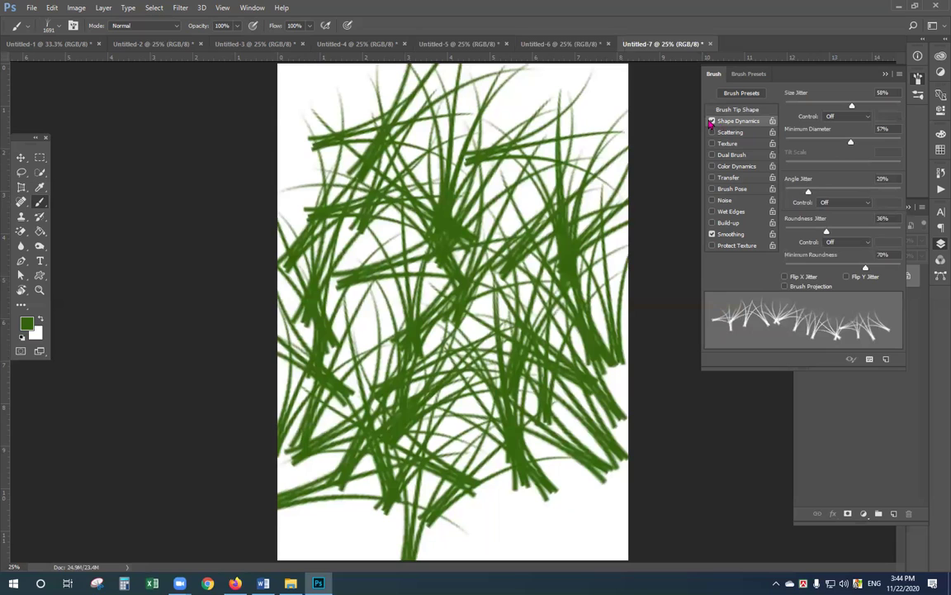
Step: Replace Shape Dynamics with Scattering at 103% and set up another blank page with the grass brush at 400 px
click(711, 121)
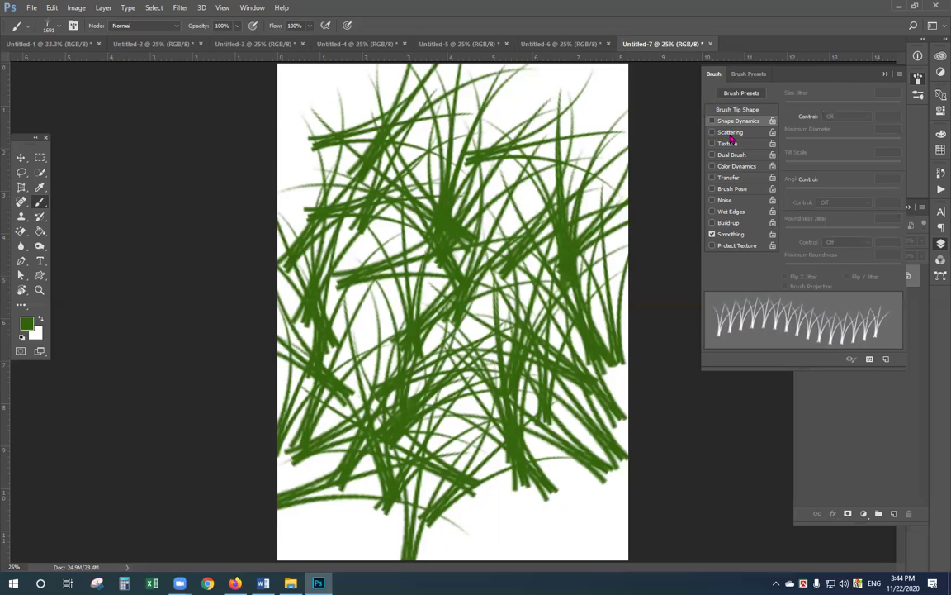
click(730, 133)
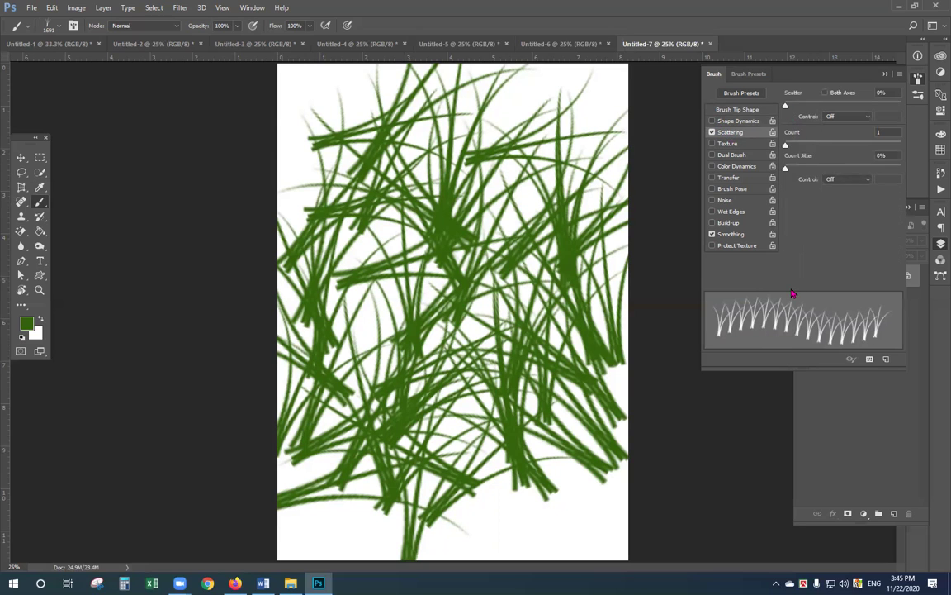
mouse_move(785, 108)
mouse_down()
mouse_move(807, 110)
mouse_move(799, 129)
mouse_up()
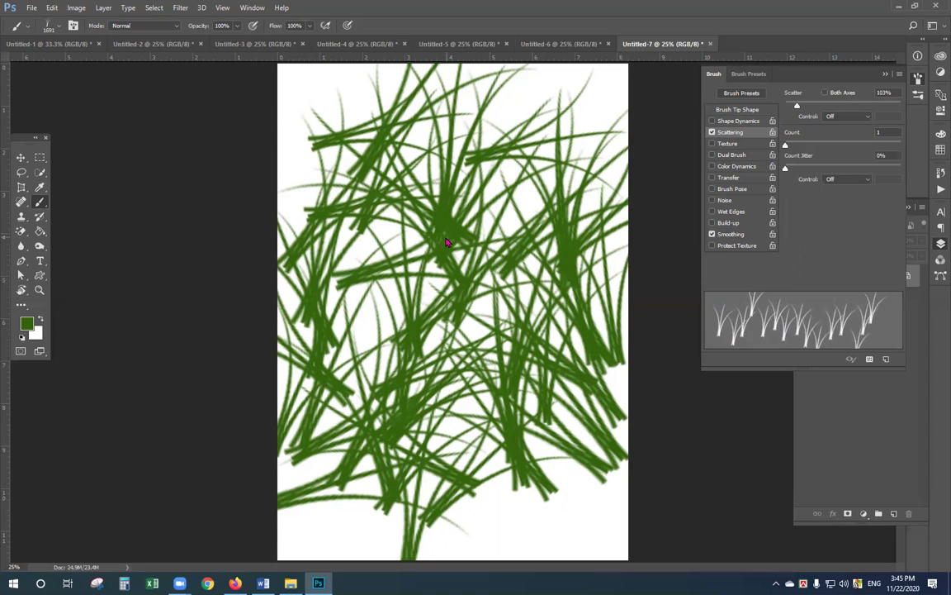
key(ctrl+alt+n)
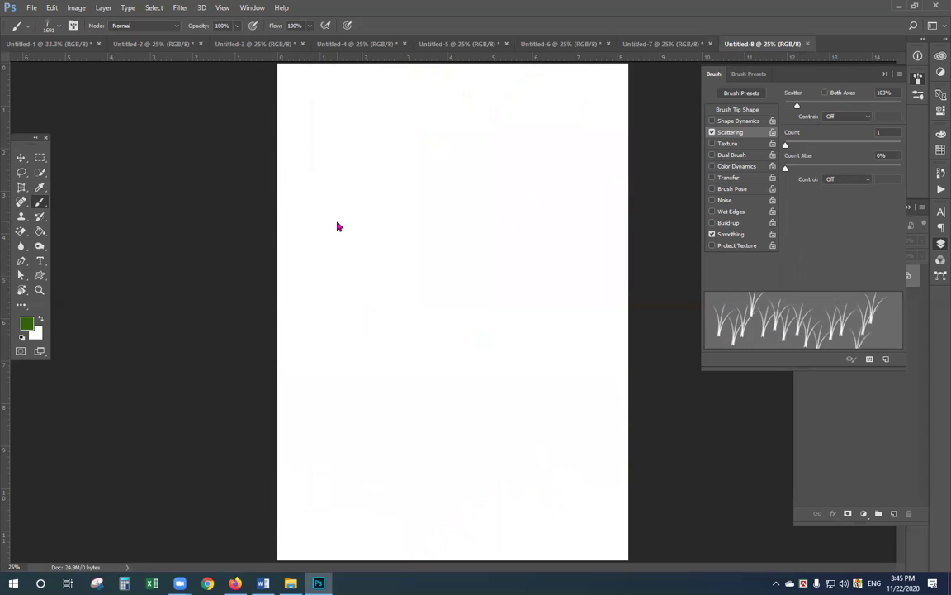
key(bracketleft)
click(25, 324)
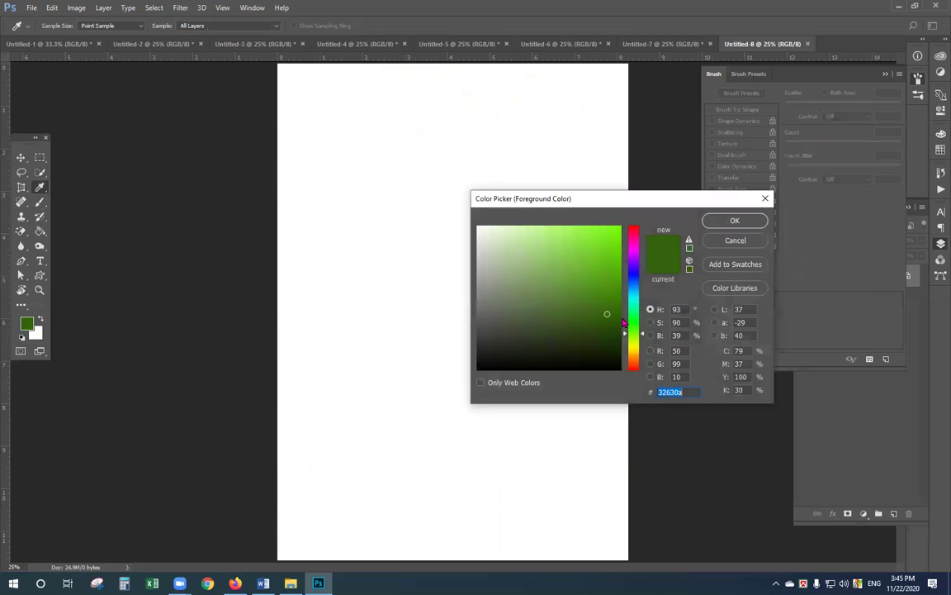
click(607, 262)
drag(607, 261, 621, 225)
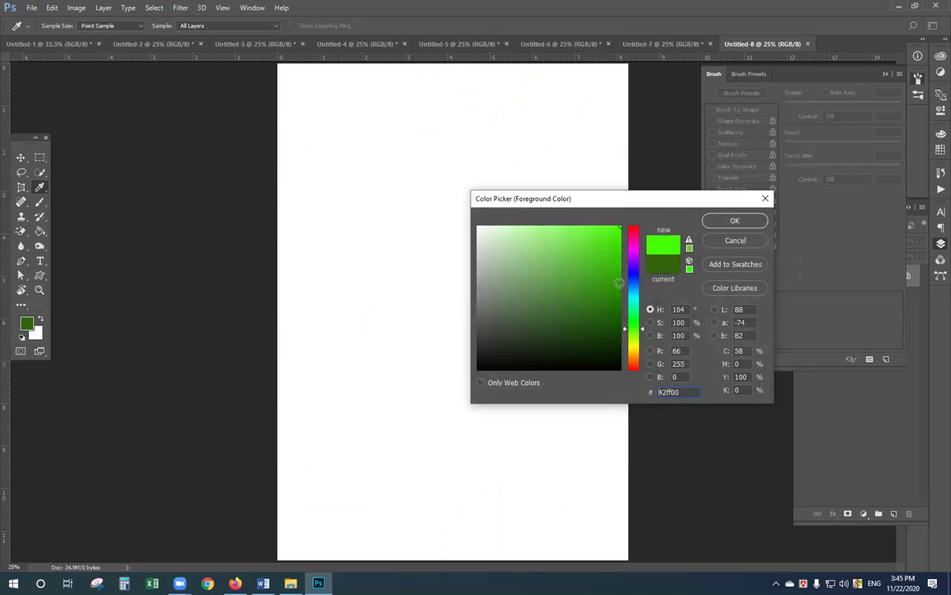
click(618, 242)
click(665, 261)
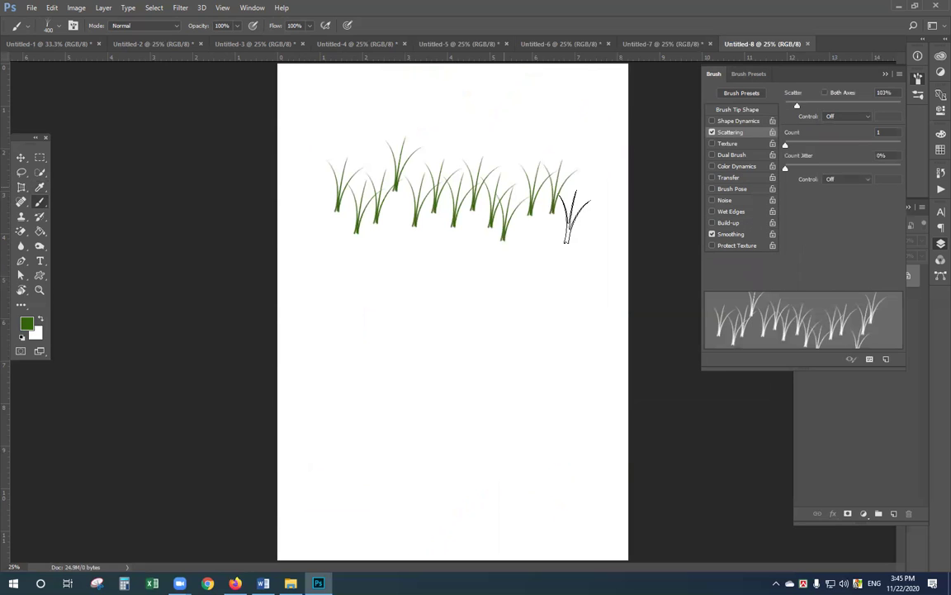
Step: Cover the page with scattered grass rows, adding denser rows in the upper half with the scatter count set to 2
mouse_move(572, 216)
mouse_down()
mouse_move(338, 274)
mouse_move(320, 311)
mouse_move(537, 310)
mouse_move(591, 327)
mouse_move(373, 376)
mouse_move(299, 404)
mouse_move(531, 418)
mouse_move(587, 430)
mouse_move(331, 491)
mouse_move(669, 488)
mouse_up()
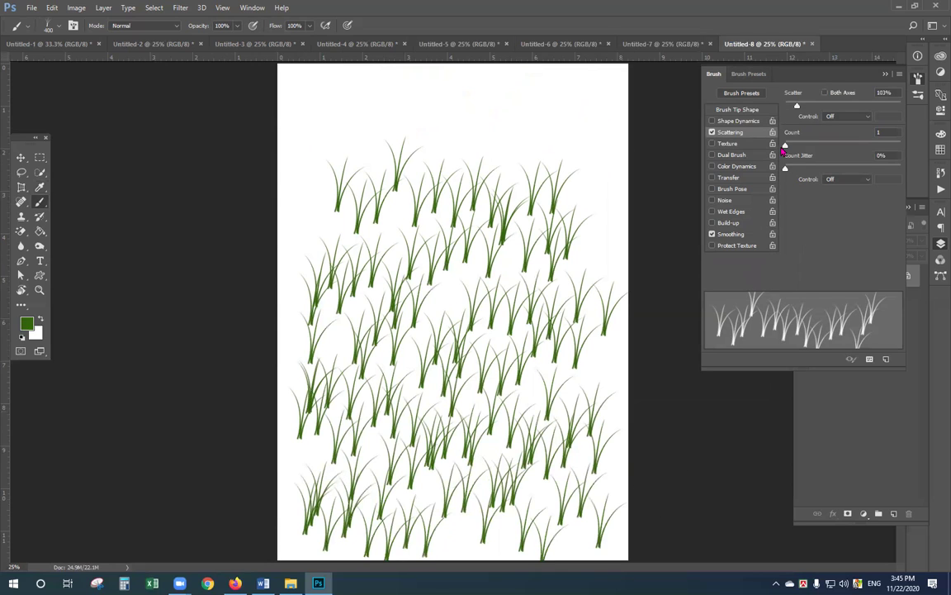
drag(791, 147, 795, 145)
mouse_move(308, 152)
mouse_down()
mouse_move(587, 130)
mouse_move(333, 197)
mouse_move(363, 226)
mouse_up()
mouse_move(520, 239)
mouse_down()
mouse_move(478, 285)
mouse_move(417, 252)
mouse_move(275, 296)
mouse_up()
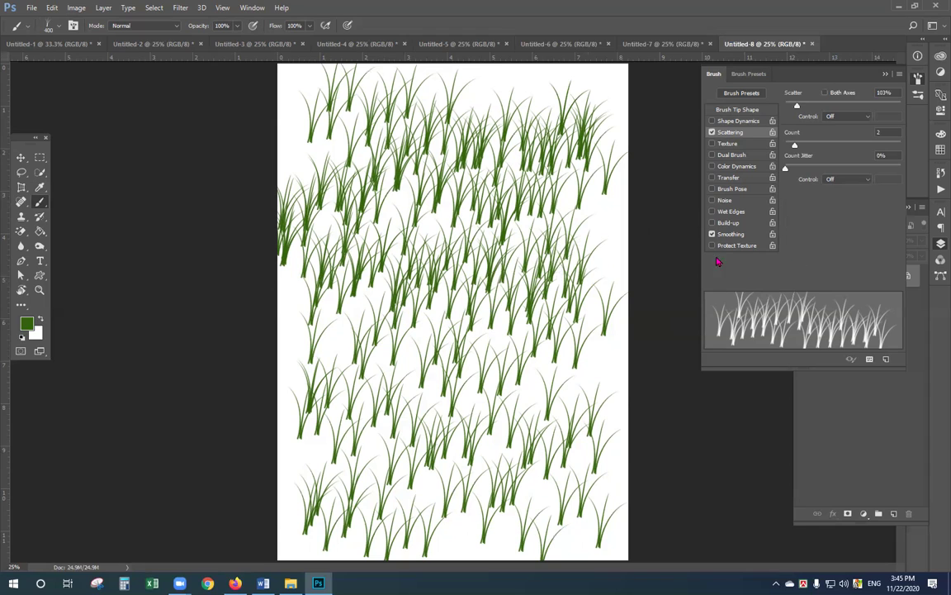
Step: Replace Scattering with Texture at 80% scale, 81 brightness and -4 contrast, and create another blank page
click(712, 133)
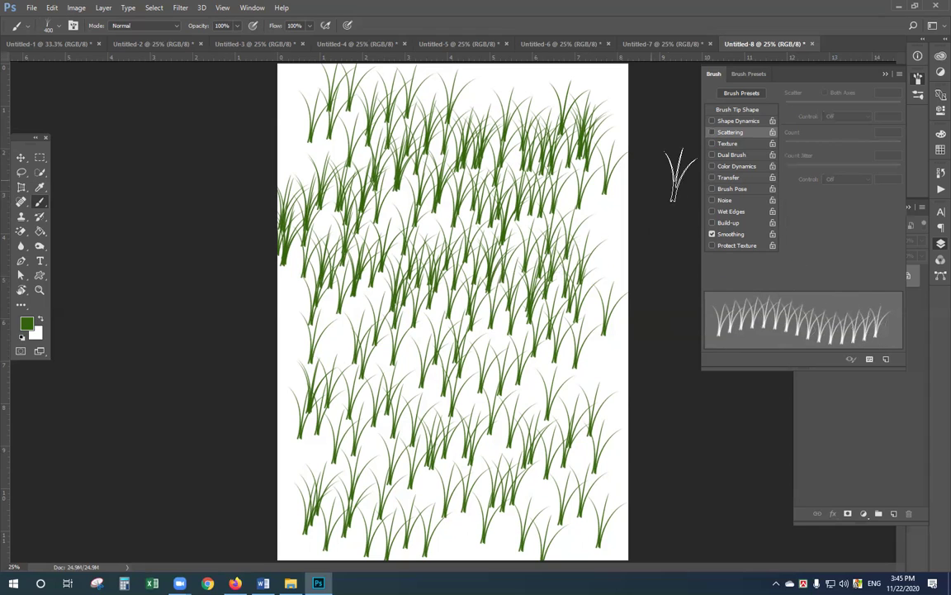
click(711, 144)
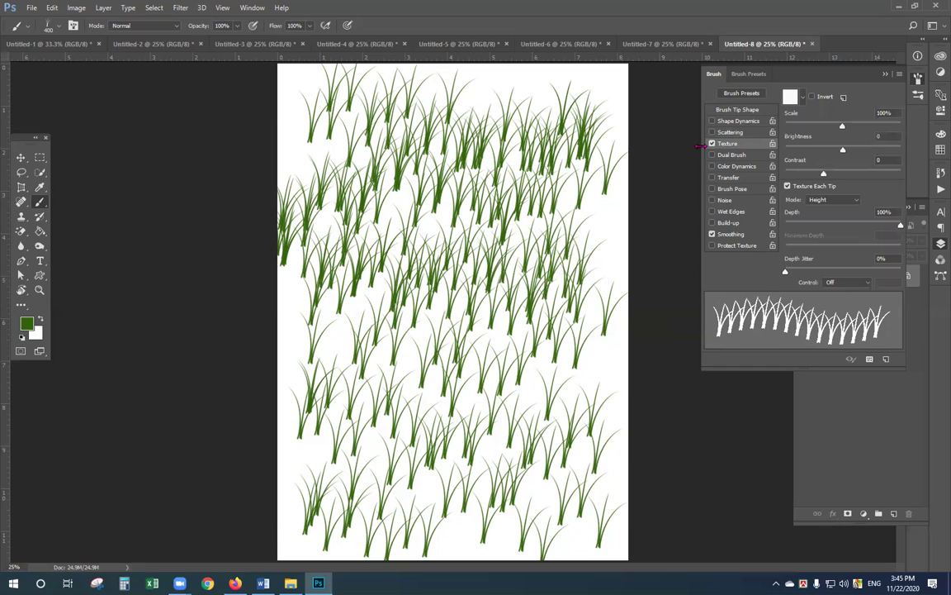
key(ctrl+alt+n)
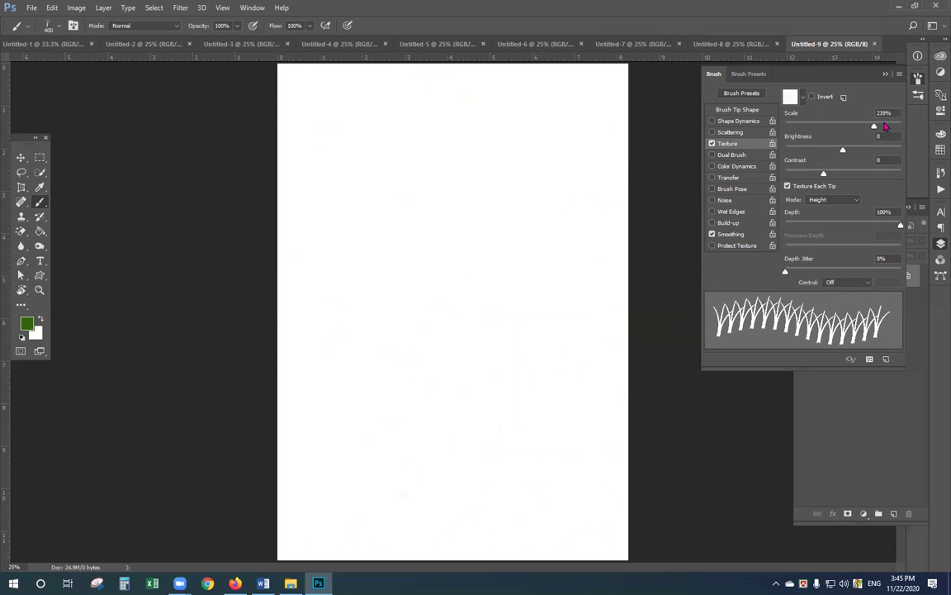
mouse_move(844, 127)
mouse_down()
mouse_move(831, 126)
mouse_move(874, 149)
mouse_up()
drag(824, 176, 821, 174)
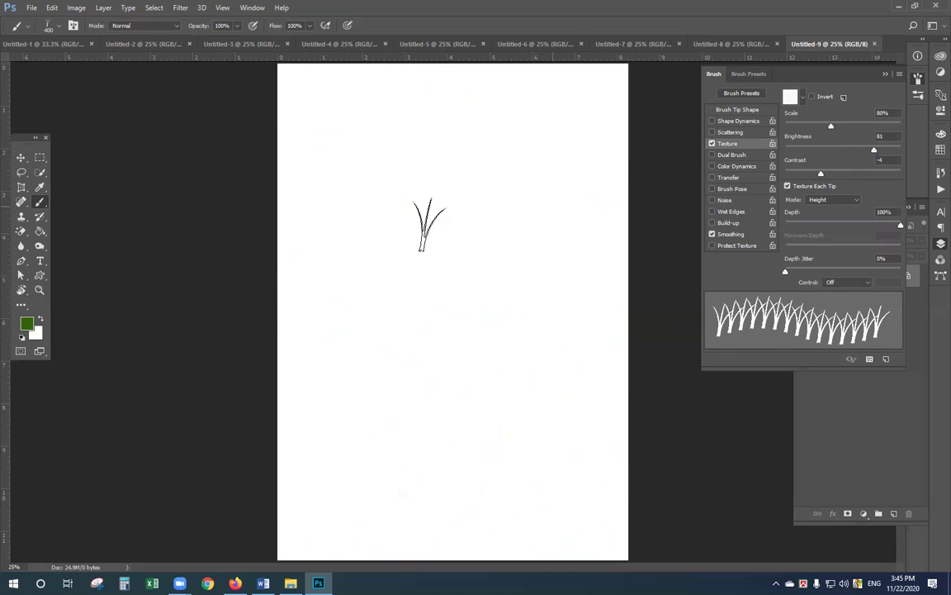
Step: Paint a looping row of grass and a short row beside it with the textured brush
drag(338, 219, 533, 310)
drag(435, 344, 374, 350)
drag(304, 275, 423, 309)
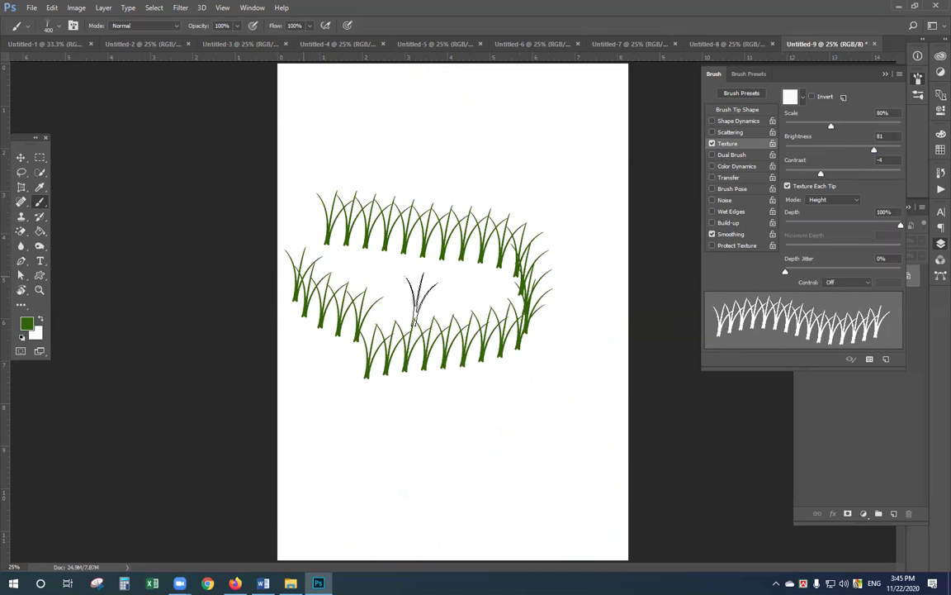
Step: Compare the blade edges of the textured grass close up with those of the untextured grass in Untitled-8
key(ctrl+space)
drag(353, 218, 452, 301)
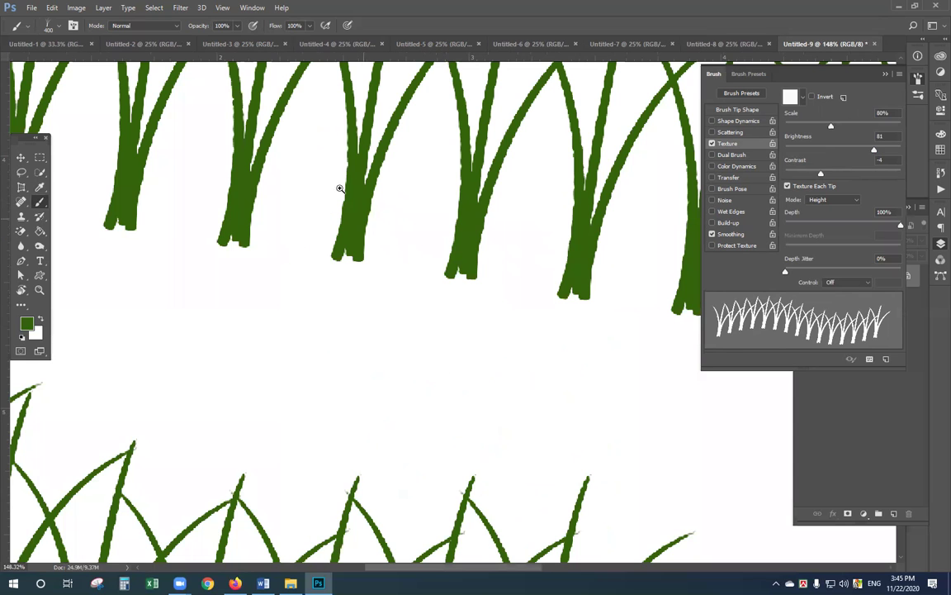
drag(414, 265, 390, 314)
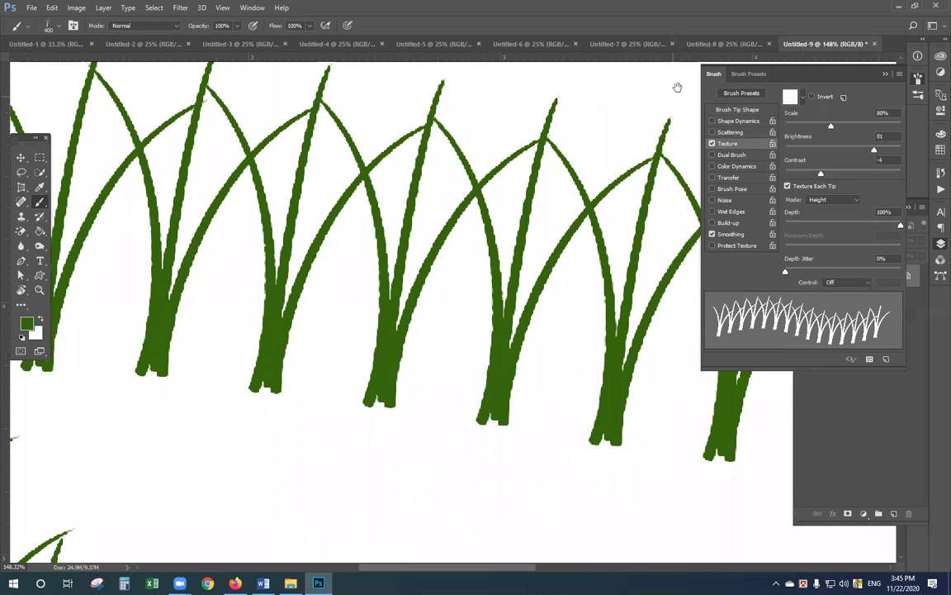
click(724, 44)
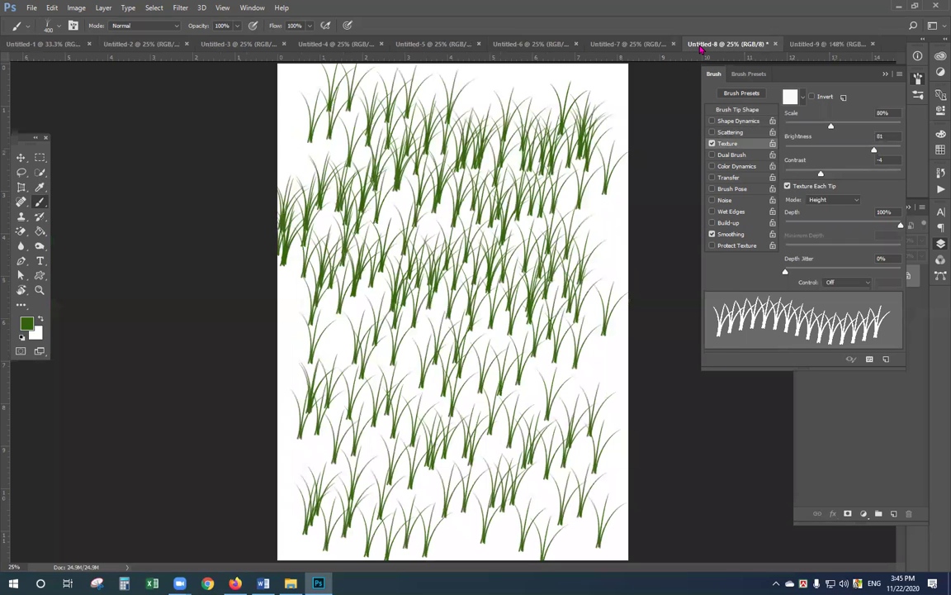
drag(420, 160, 458, 261)
drag(384, 145, 478, 289)
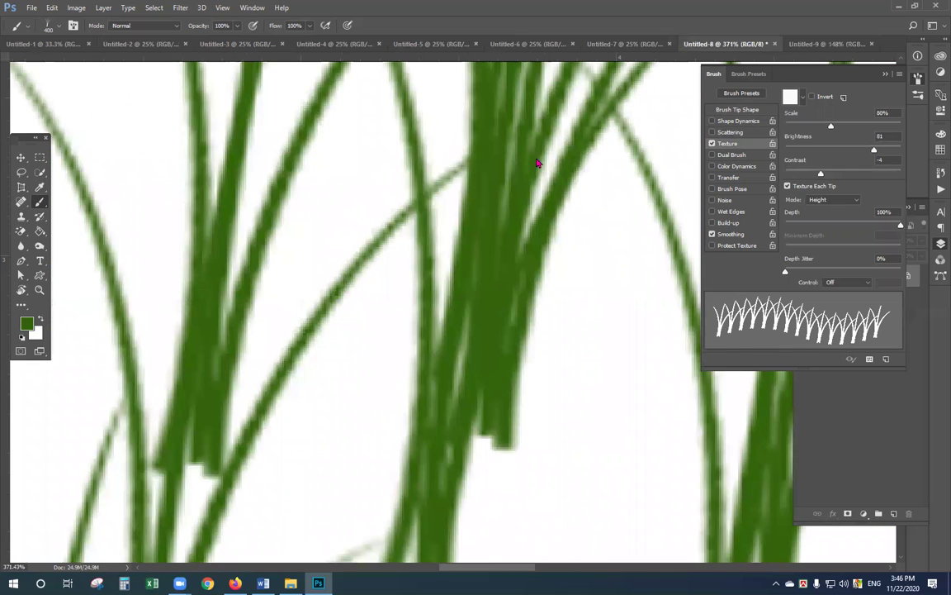
key(ctrl+Tab)
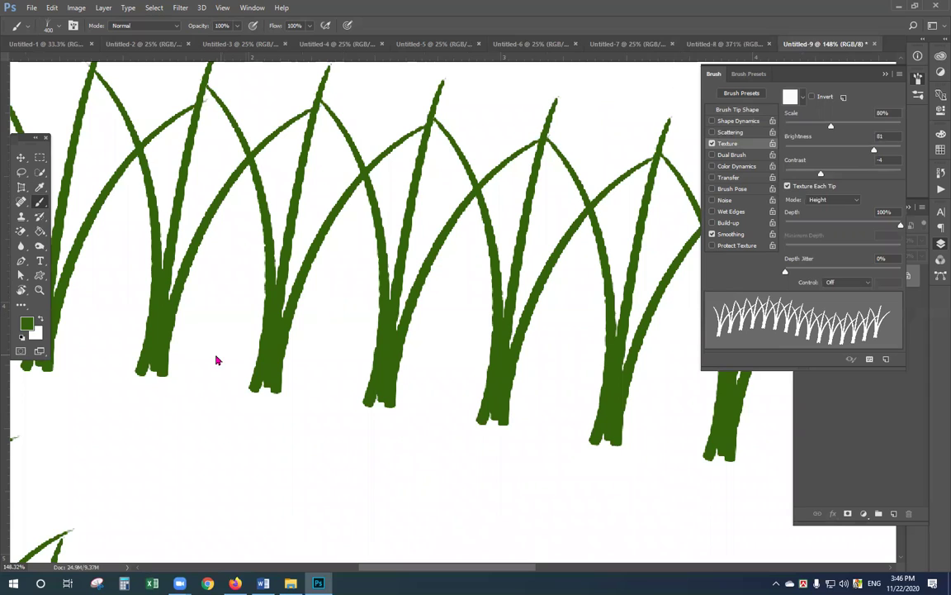
Step: On a new blank page, replace Texture with Dual Brush and paint two rows of grass in Color Burn mode
key(ctrl+Tab)
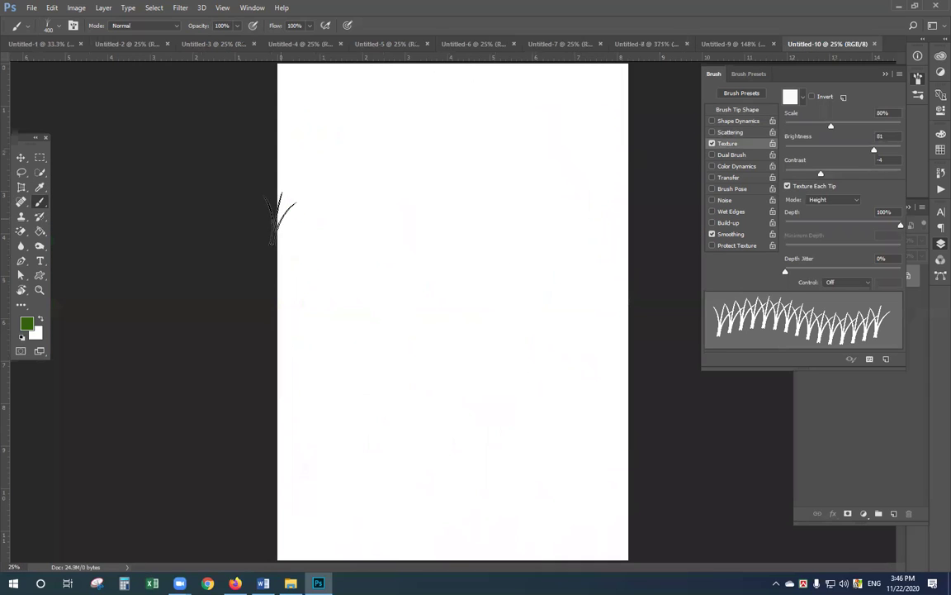
click(712, 143)
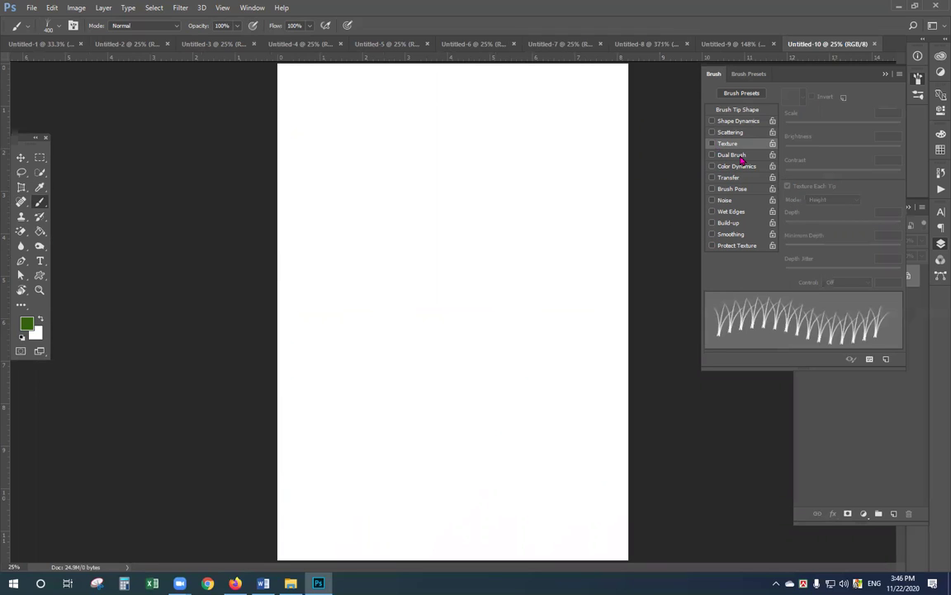
click(735, 155)
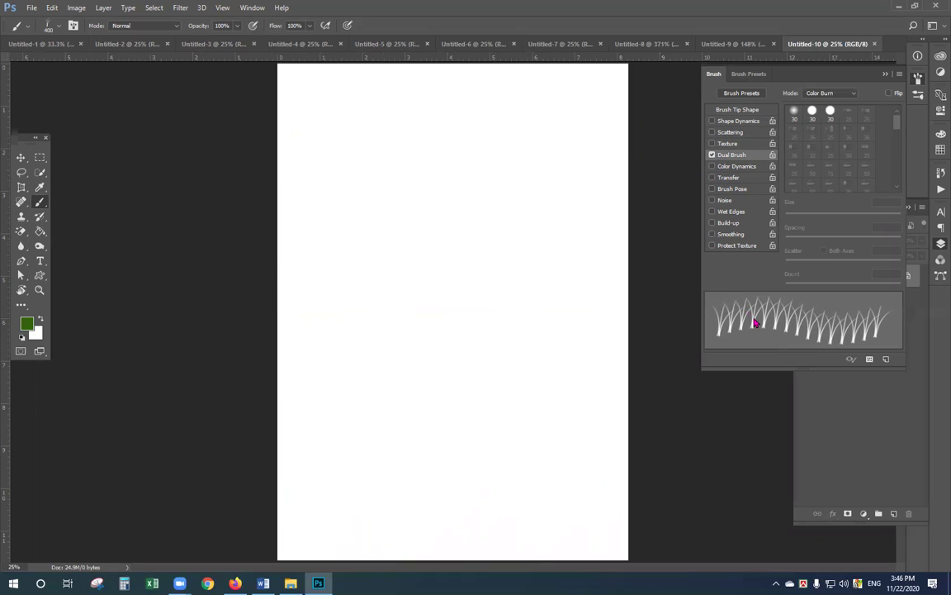
mouse_move(314, 204)
mouse_down()
mouse_move(560, 205)
mouse_move(473, 248)
mouse_move(306, 269)
mouse_up()
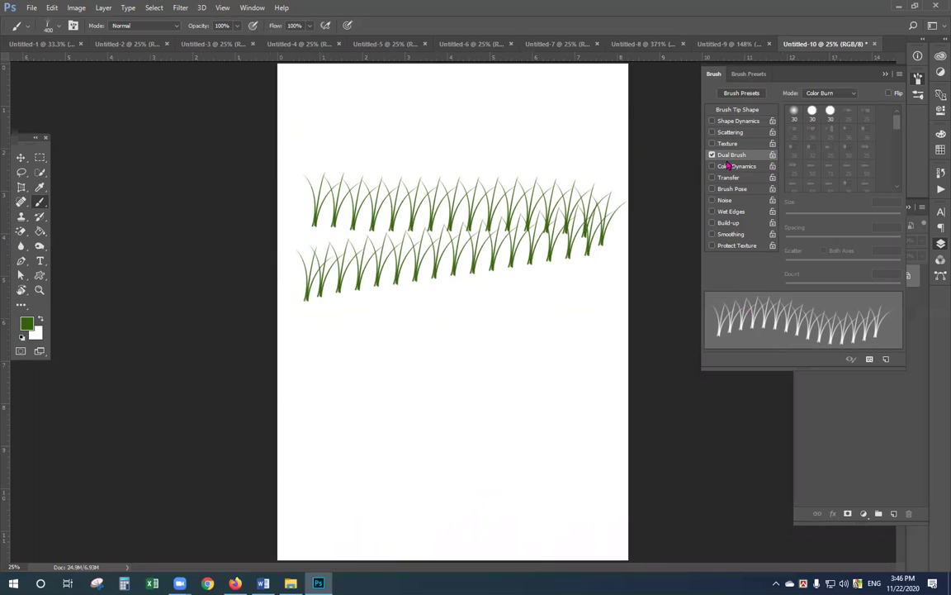
Step: Set the Dual Brush mode to Darken and paint more overlapping grass rows across the page
click(855, 94)
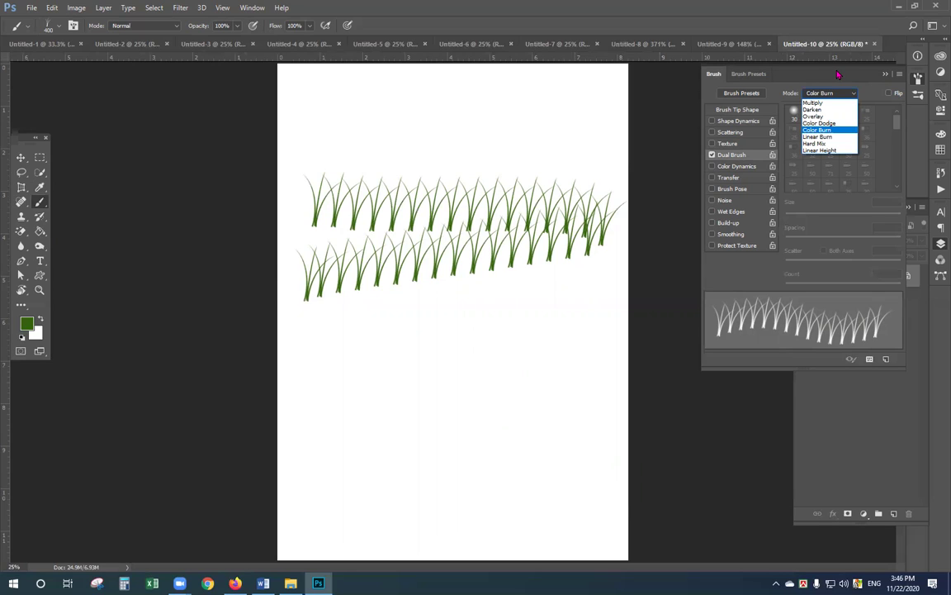
click(813, 109)
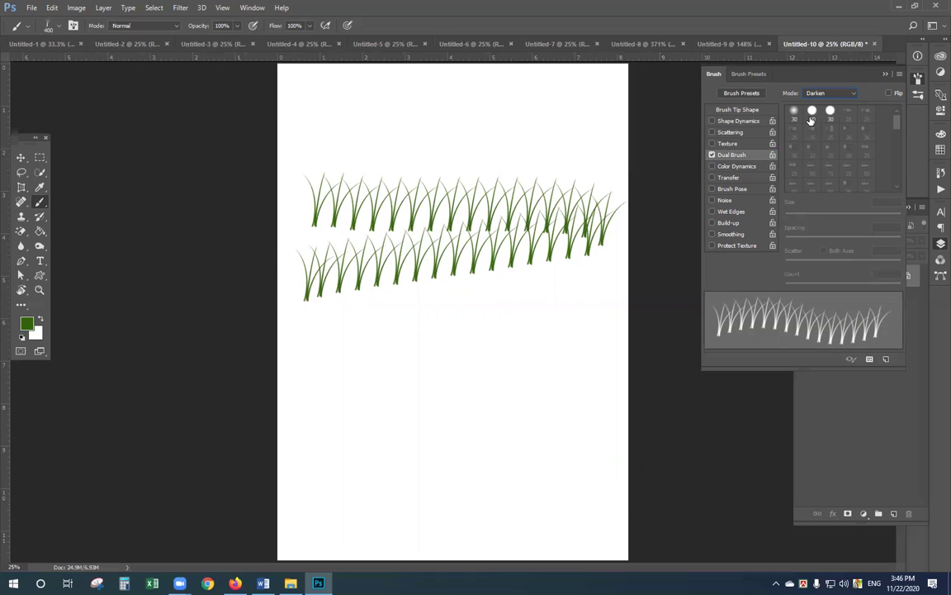
mouse_move(330, 132)
mouse_down()
mouse_move(474, 130)
mouse_move(545, 153)
mouse_move(360, 275)
mouse_move(528, 312)
mouse_move(542, 270)
mouse_move(429, 178)
mouse_move(398, 149)
mouse_up()
ctrl+click(388, 132)
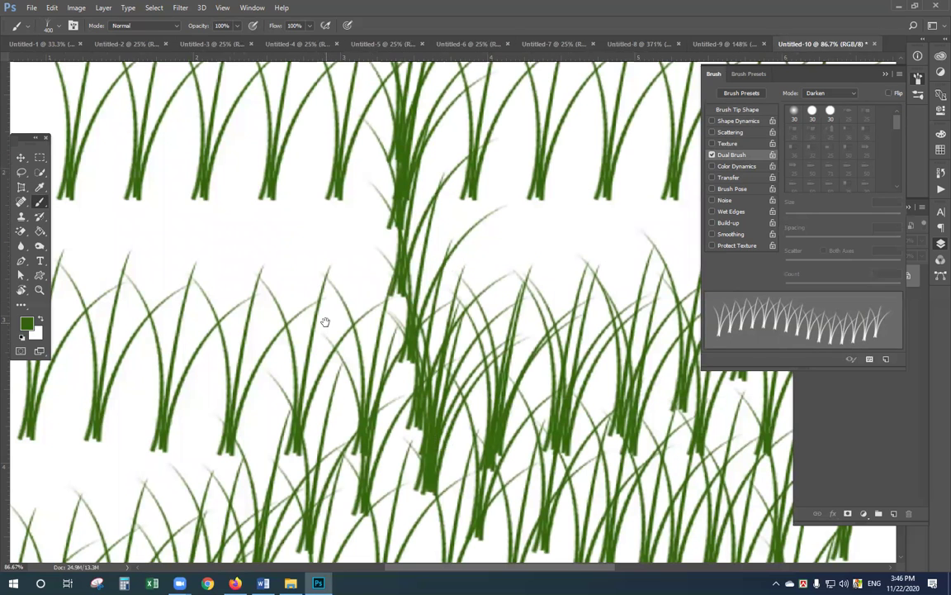
Step: On a new blank page, replace Dual Brush with Color Dynamics and raise its foreground/background and hue jitter
key(ctrl+n)
key(Return)
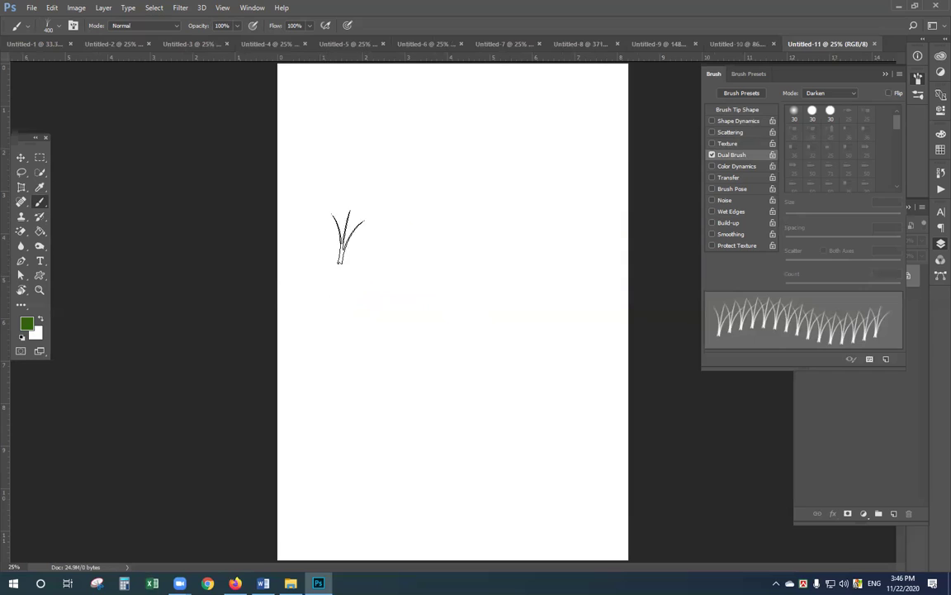
click(712, 154)
click(712, 166)
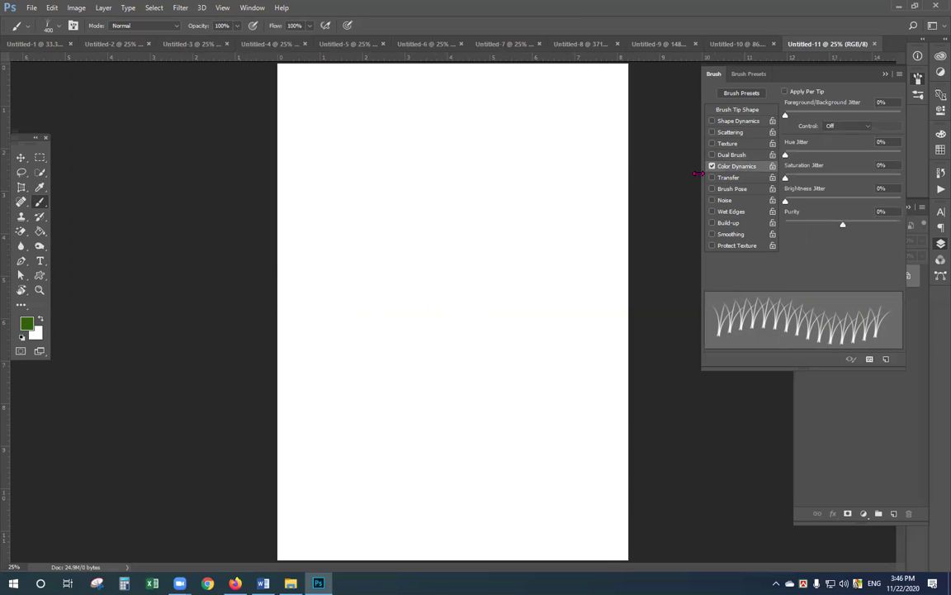
mouse_move(787, 116)
mouse_down()
mouse_move(843, 119)
mouse_move(805, 116)
mouse_up()
mouse_move(786, 155)
mouse_down()
mouse_move(828, 155)
mouse_move(809, 157)
mouse_up()
Step: Replace Color Dynamics with Transfer for the grass brush, then turn Transfer off again
click(727, 178)
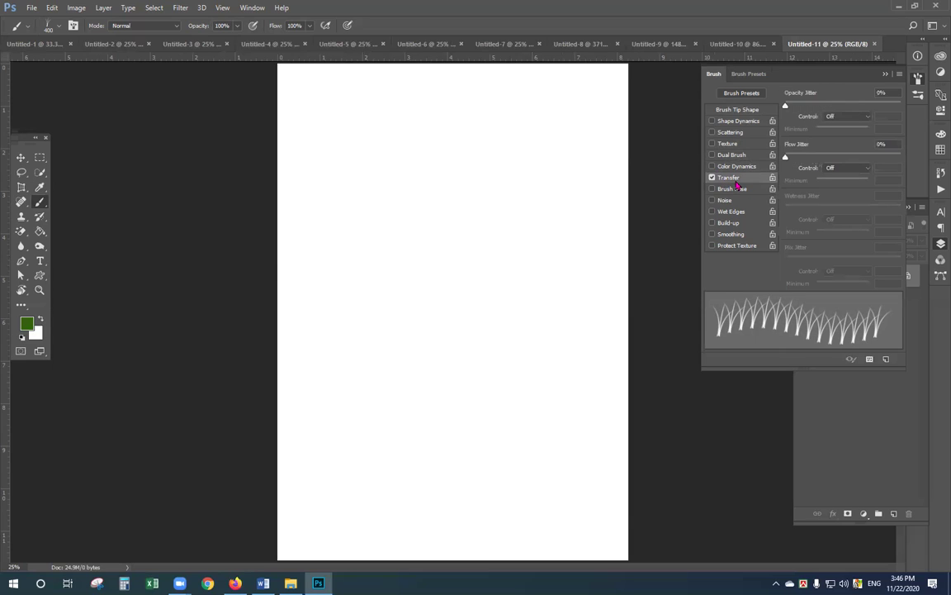
click(712, 179)
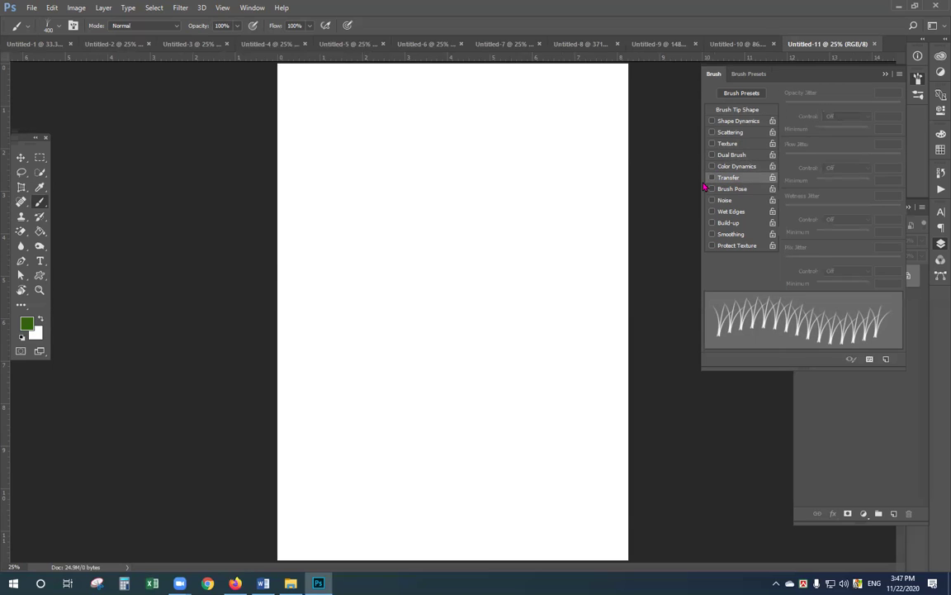
click(711, 178)
click(711, 178)
Step: Choose the thin tapered 9 px textured brush from the brush presets
click(748, 75)
scroll(764, 214, down, 5)
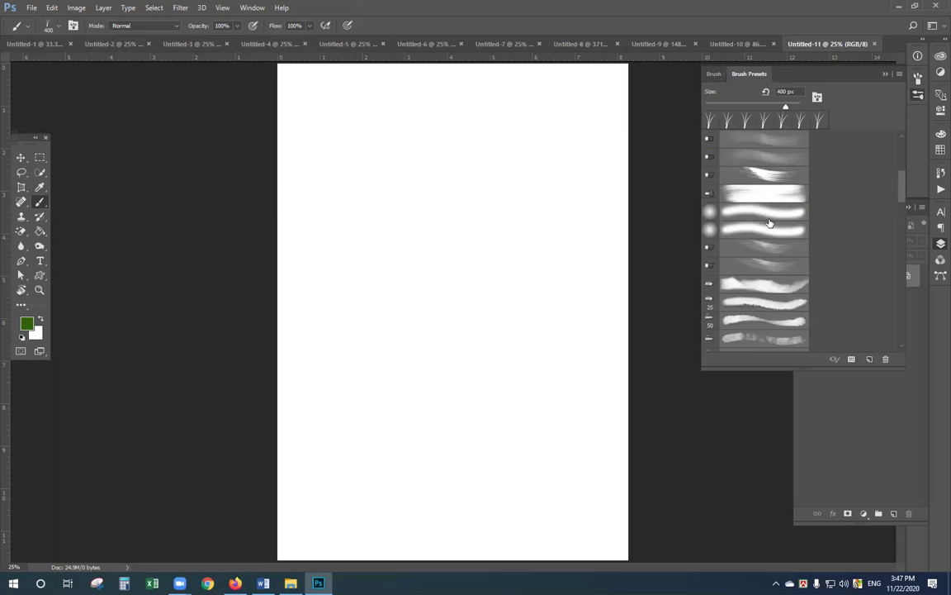
scroll(747, 192, down, 5)
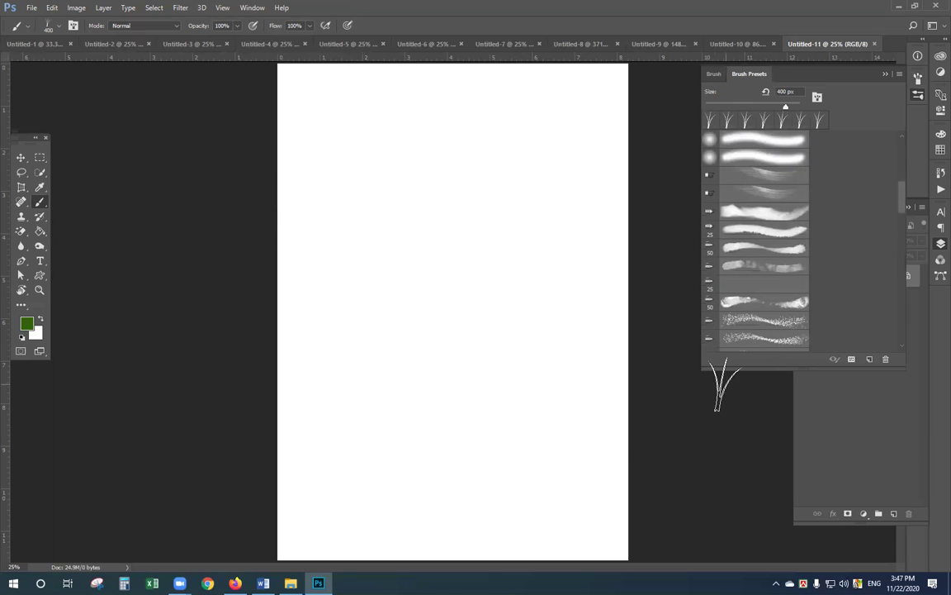
scroll(785, 259, down, 6)
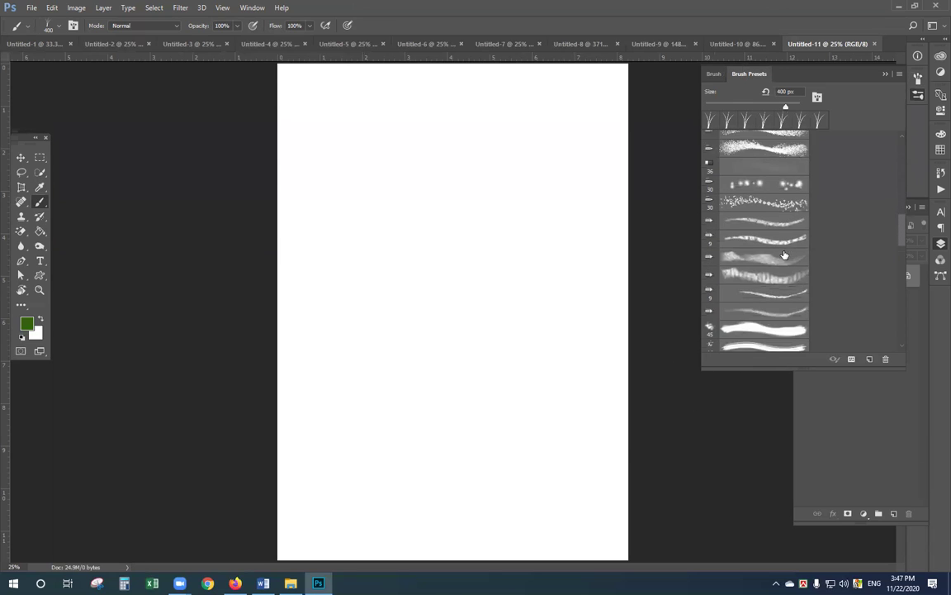
click(779, 245)
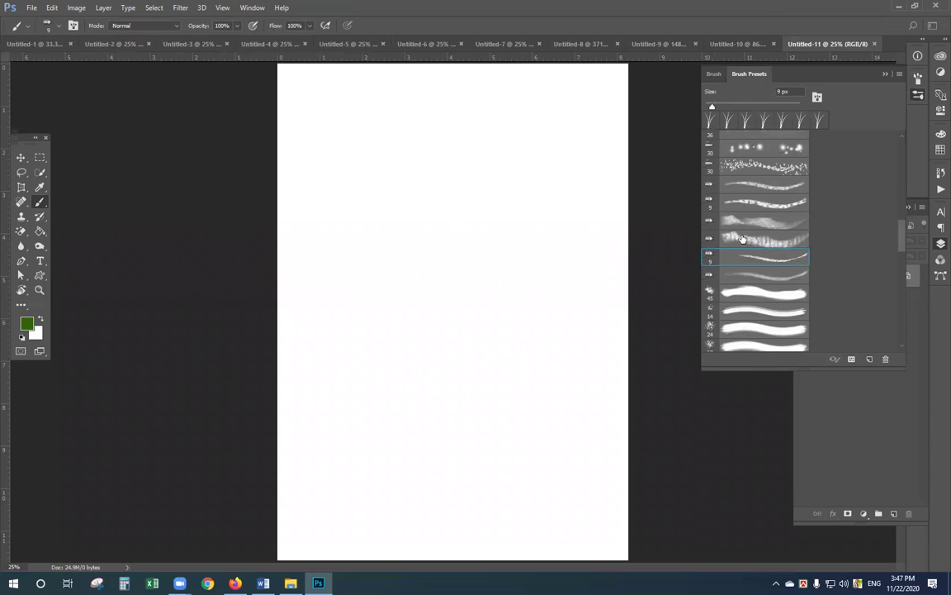
Step: Set the Transfer Flow Jitter to 67% and paint one looping line across the upper half of the page
key(F5)
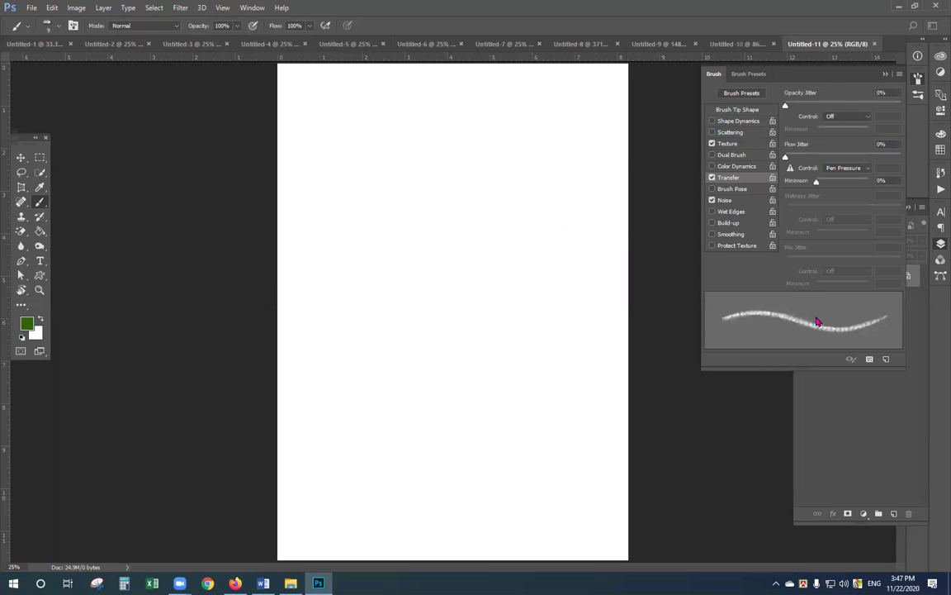
drag(784, 161, 859, 156)
mouse_move(344, 220)
mouse_down()
mouse_move(612, 255)
mouse_move(293, 318)
mouse_up()
click(19, 158)
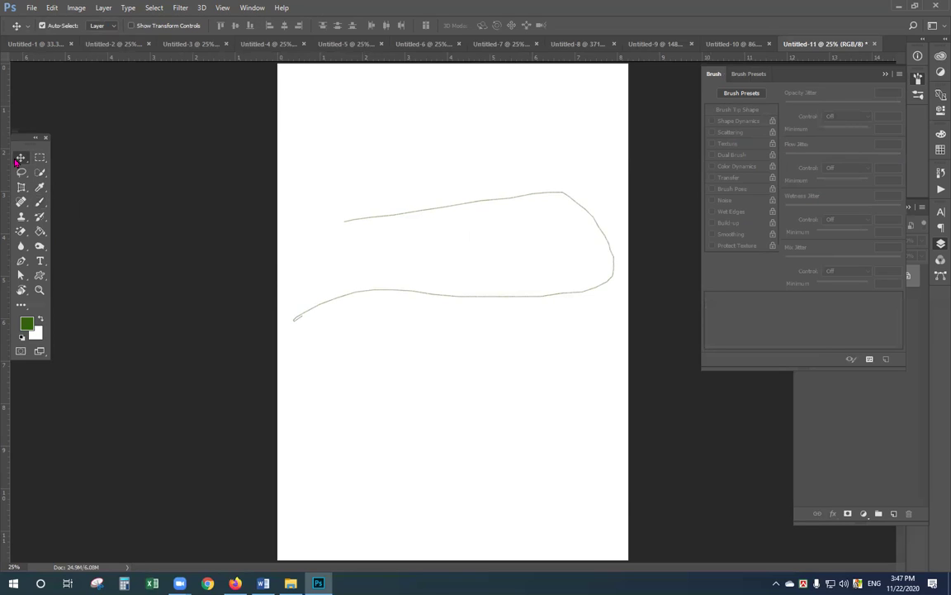
click(39, 202)
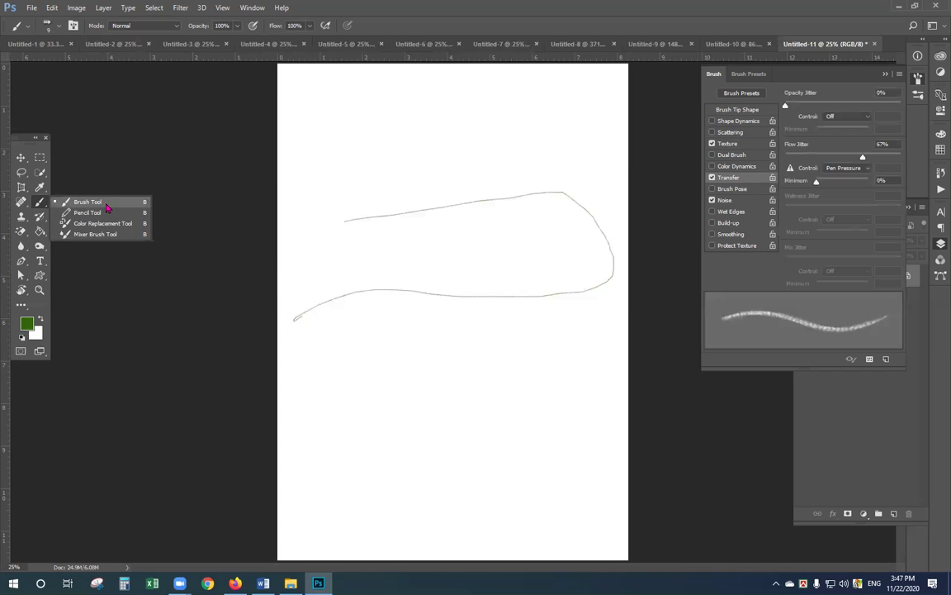
click(736, 90)
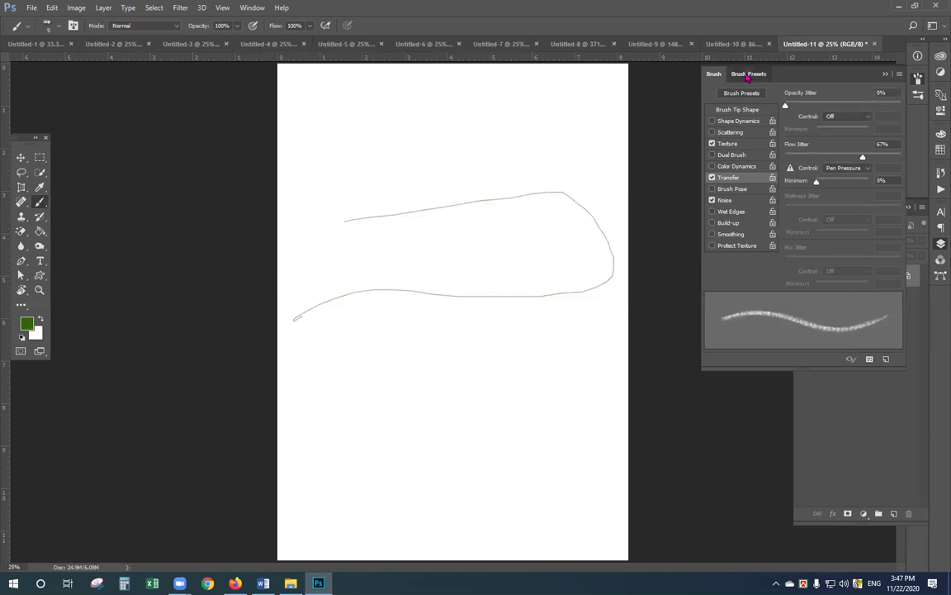
click(21, 159)
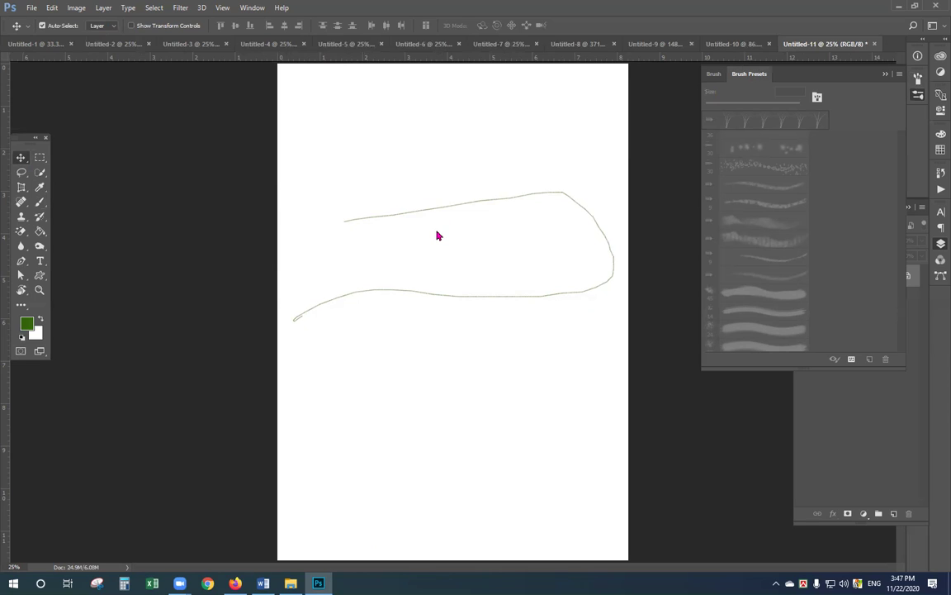
Step: Open the photo IMG_20201101_122100_498.jpg from the Downloads folder
key(ctrl+o)
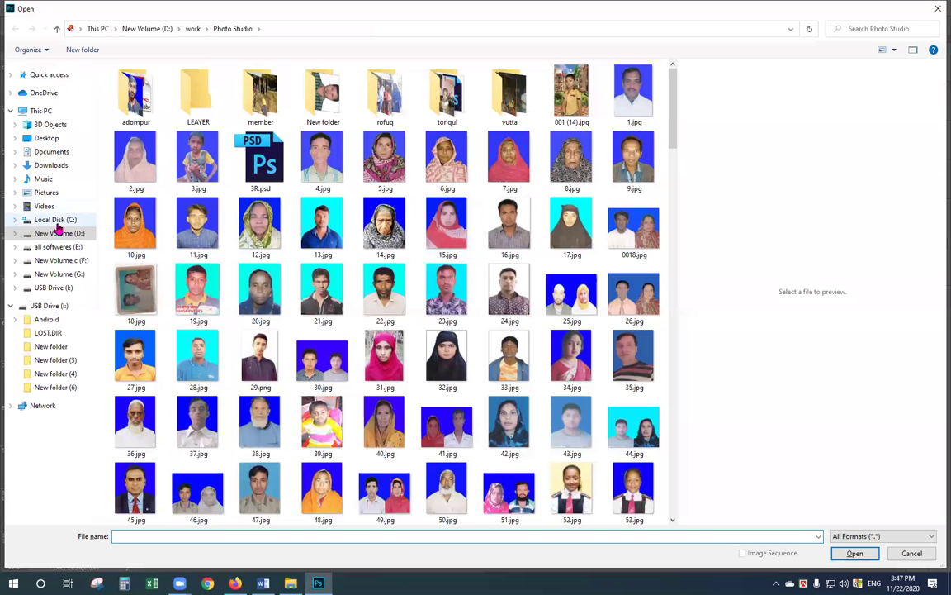
click(36, 165)
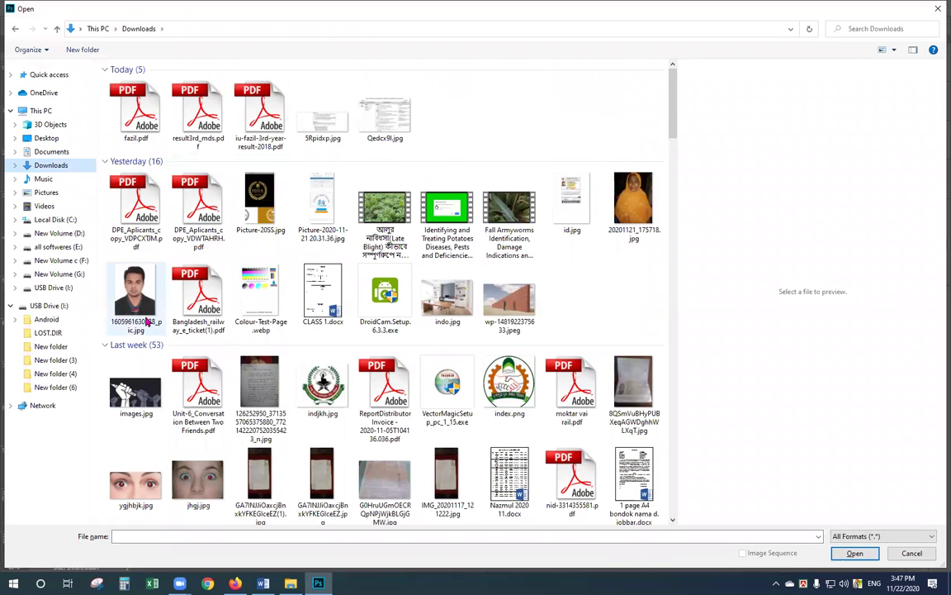
scroll(161, 270, down, 3)
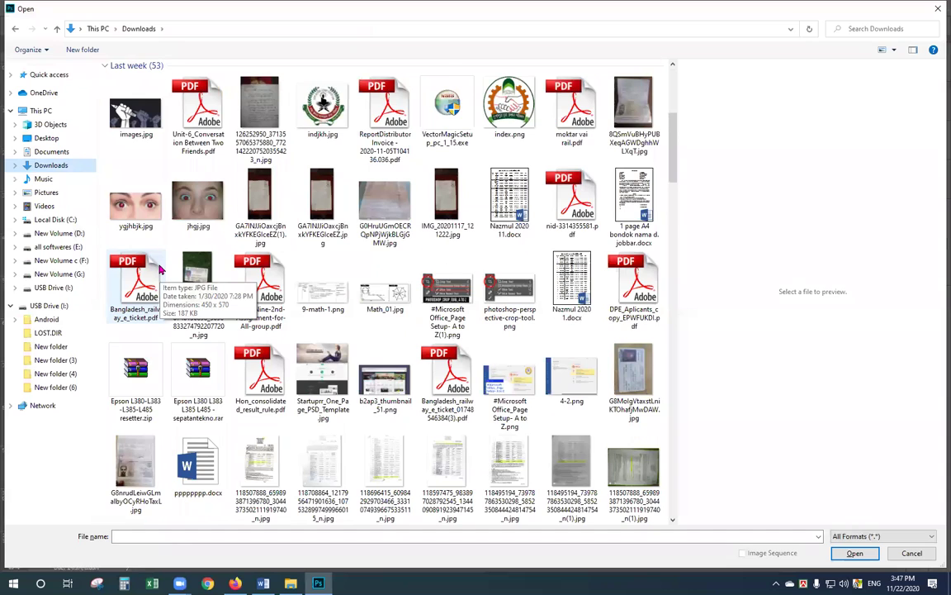
scroll(161, 270, down, 3)
scroll(161, 267, down, 9)
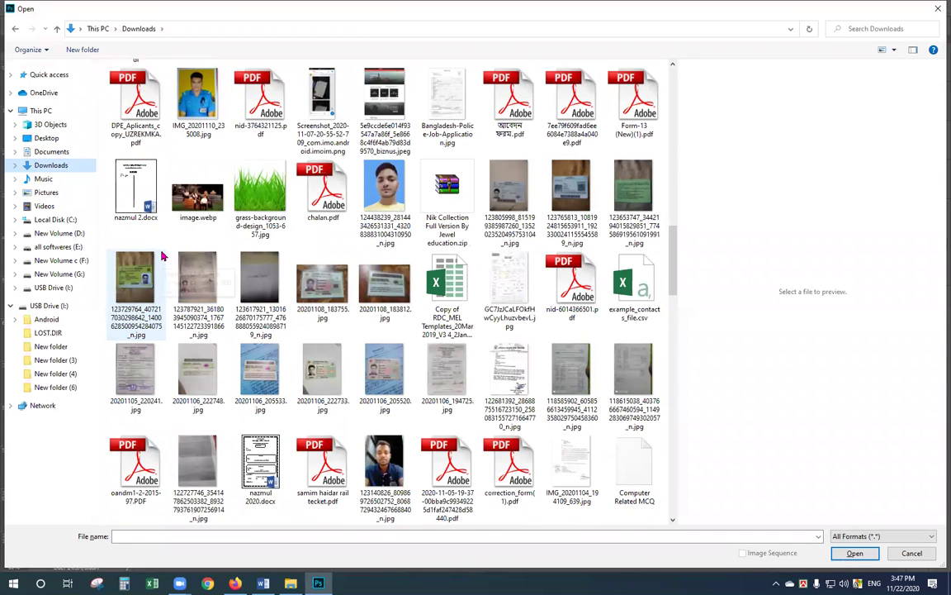
scroll(163, 256, down, 4)
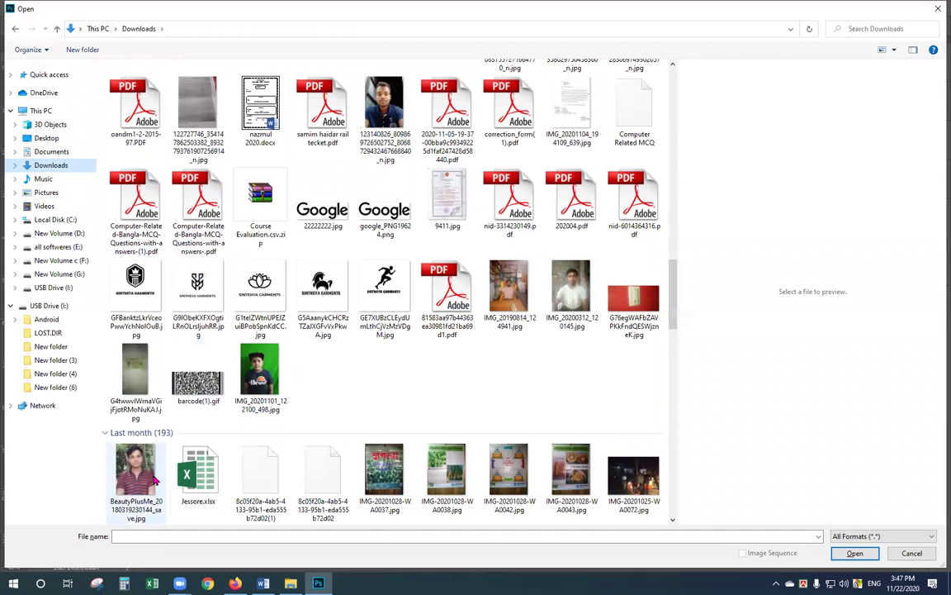
click(259, 376)
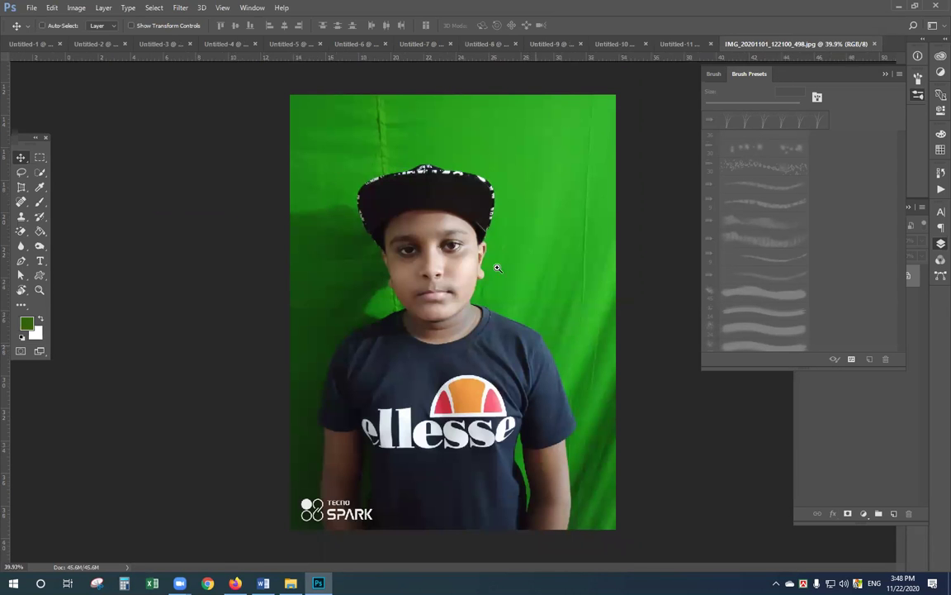
Step: Choose the first soft round brush preset for painting on the face in the photo
scroll(447, 239, up, 5)
scroll(403, 297, up, 2)
drag(403, 298, 346, 248)
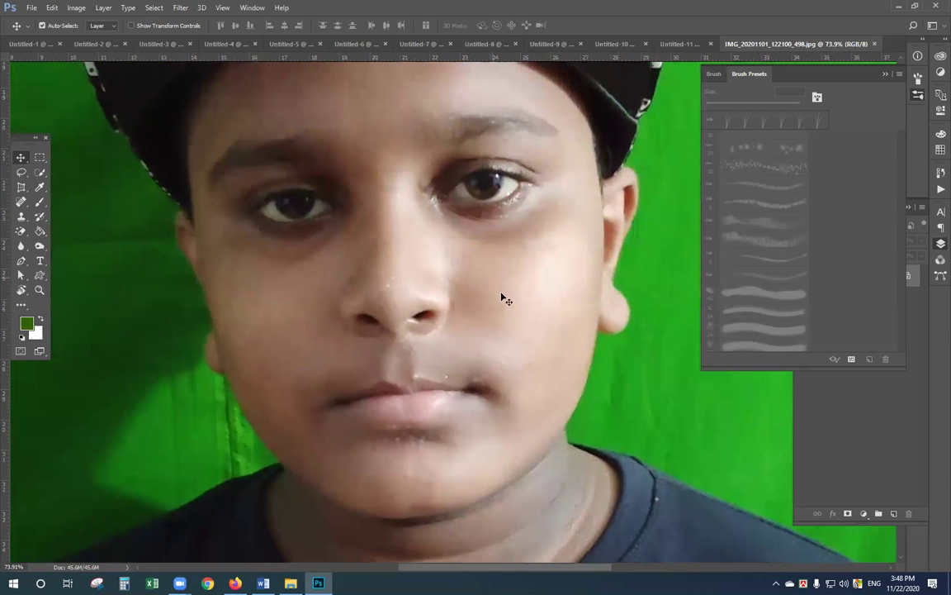
key(b)
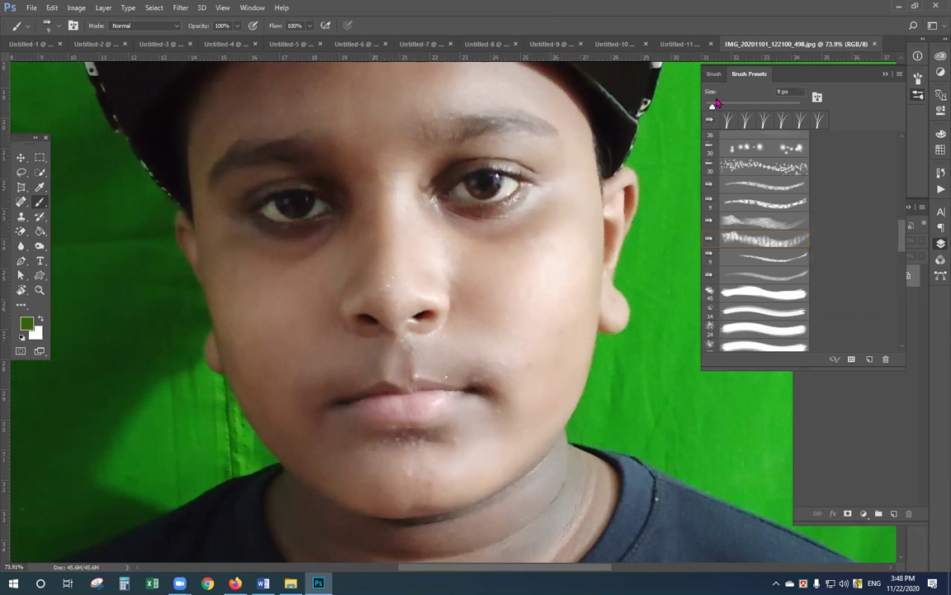
click(713, 74)
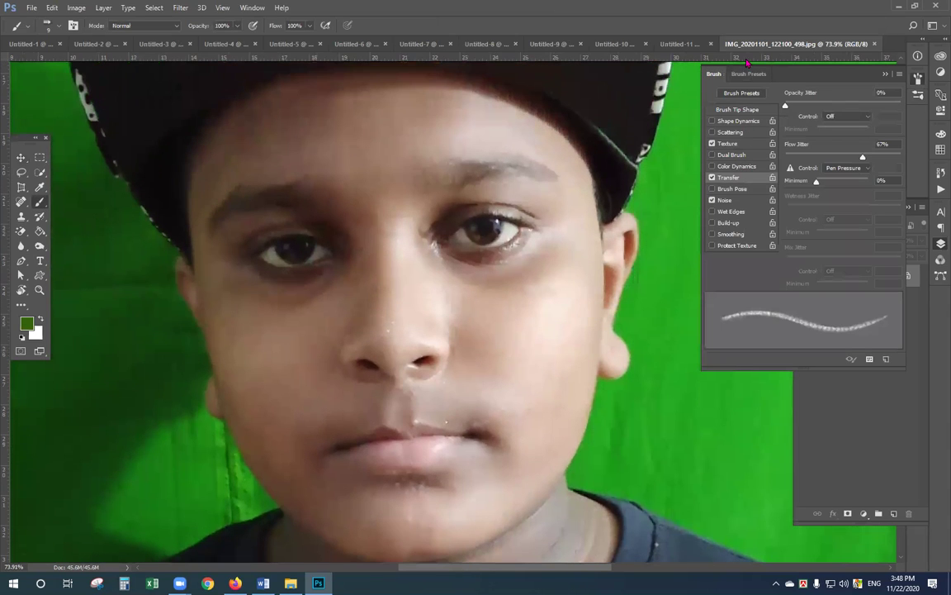
click(749, 73)
scroll(721, 221, down, 5)
scroll(721, 222, up, 6)
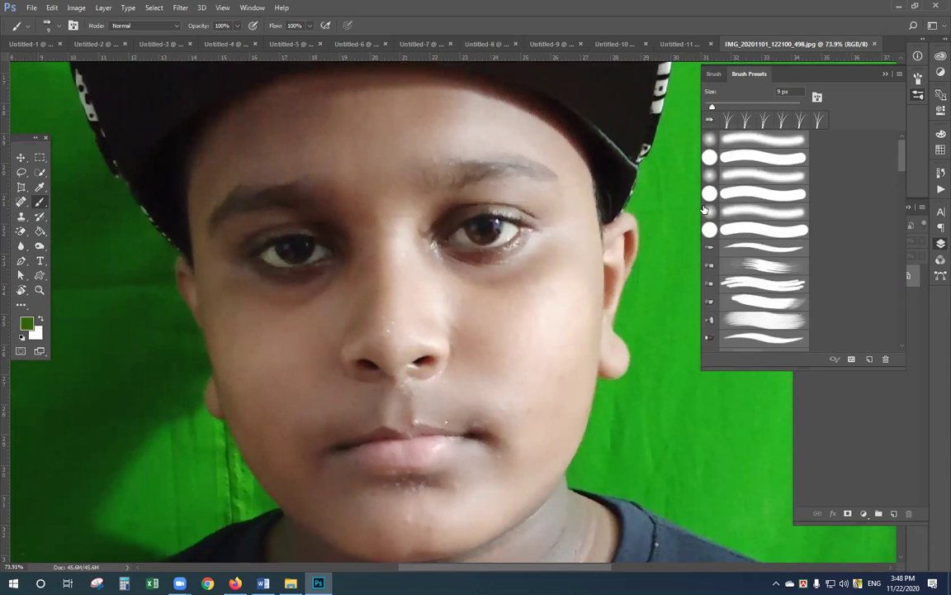
click(781, 141)
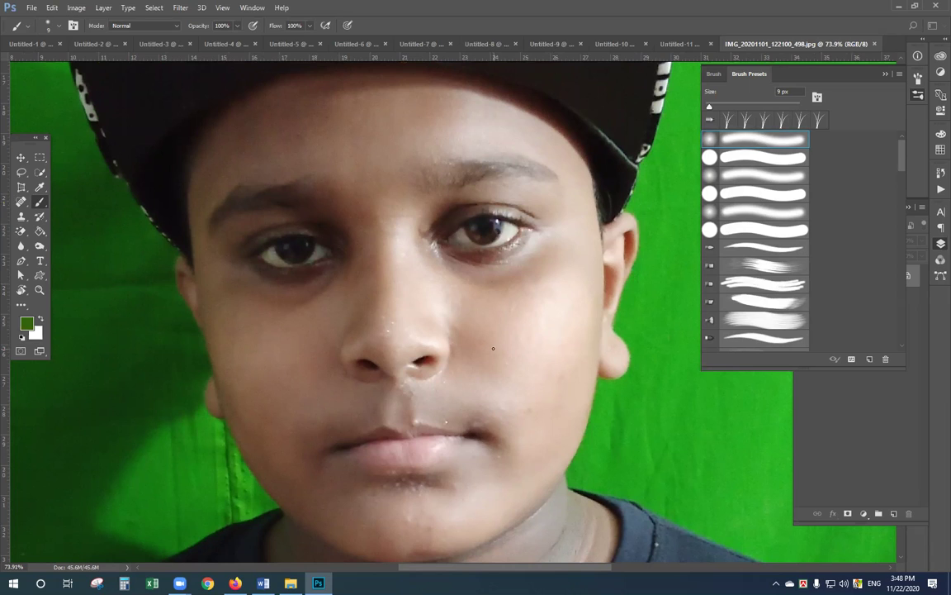
Step: Sample the light skin tone from the brighter cheek and enlarge the brush to 50 px
alt+click(519, 314)
key(bracketright)
key(bracketright)
key(bracketright)
key(bracketright)
key(bracketright)
key(bracketright)
key(bracketright)
key(bracketright)
key(bracketright)
Step: Try painting the sampled skin tone over the darker cheek at full opacity and flow, and undo it
mouse_move(236, 355)
mouse_down()
mouse_move(267, 344)
mouse_move(265, 362)
mouse_move(298, 351)
mouse_move(277, 371)
mouse_move(264, 358)
mouse_move(264, 391)
mouse_move(224, 385)
mouse_move(307, 369)
mouse_move(306, 355)
mouse_move(274, 364)
mouse_move(266, 384)
mouse_move(227, 353)
mouse_move(318, 352)
mouse_up()
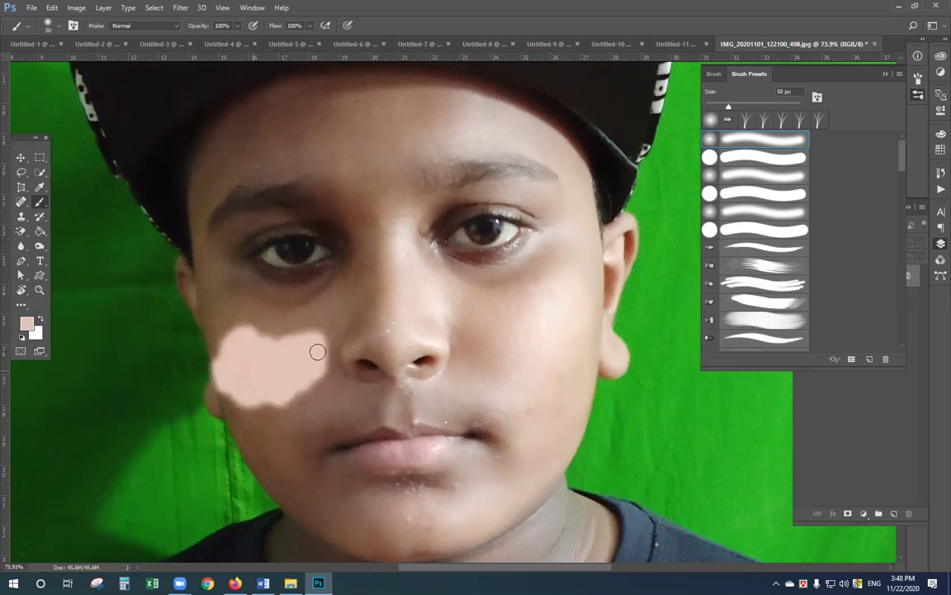
key(ctrl+z)
key(ctrl+z)
key(ctrl+z)
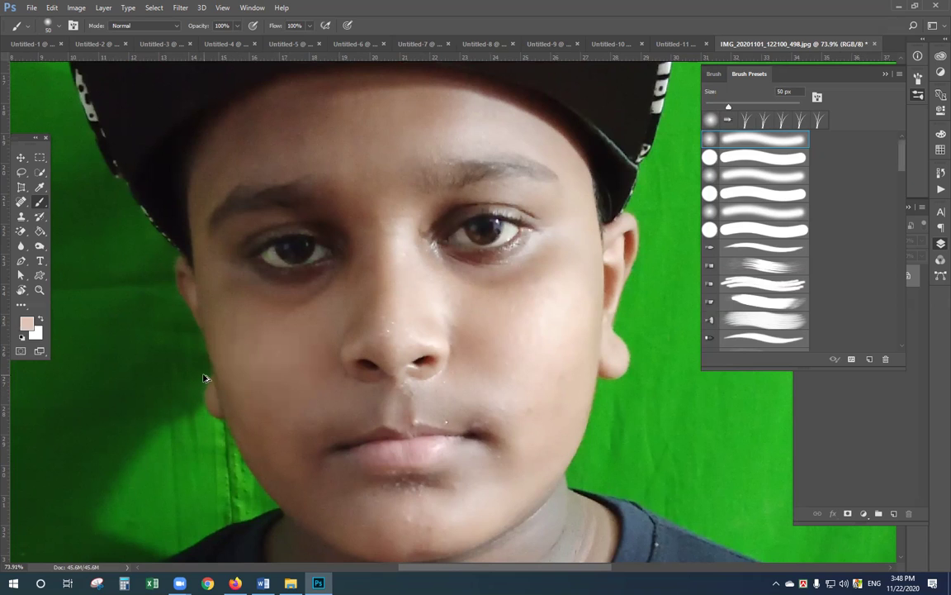
Step: Lower the brush flow to 38% and its opacity to 14%
click(310, 26)
drag(310, 38, 283, 40)
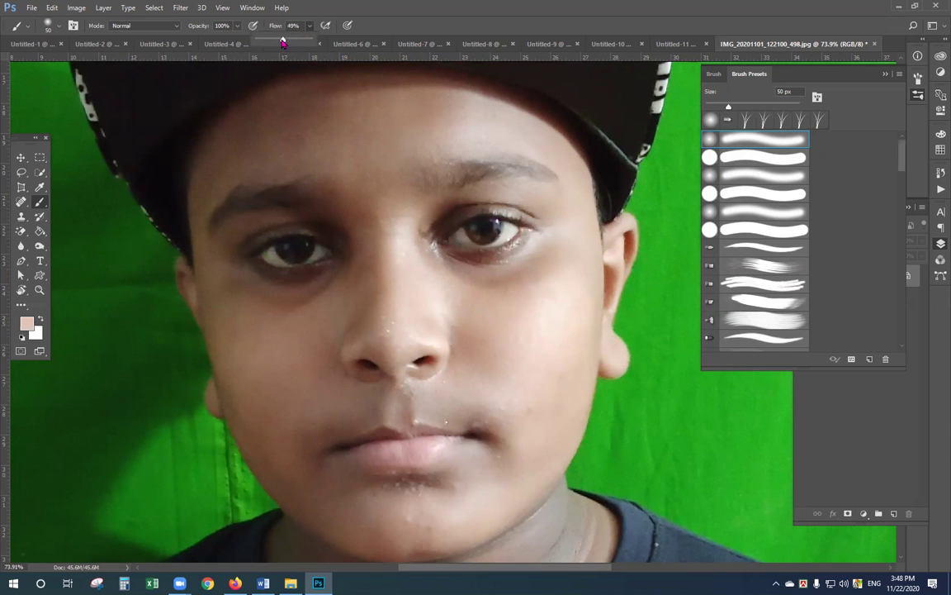
click(237, 27)
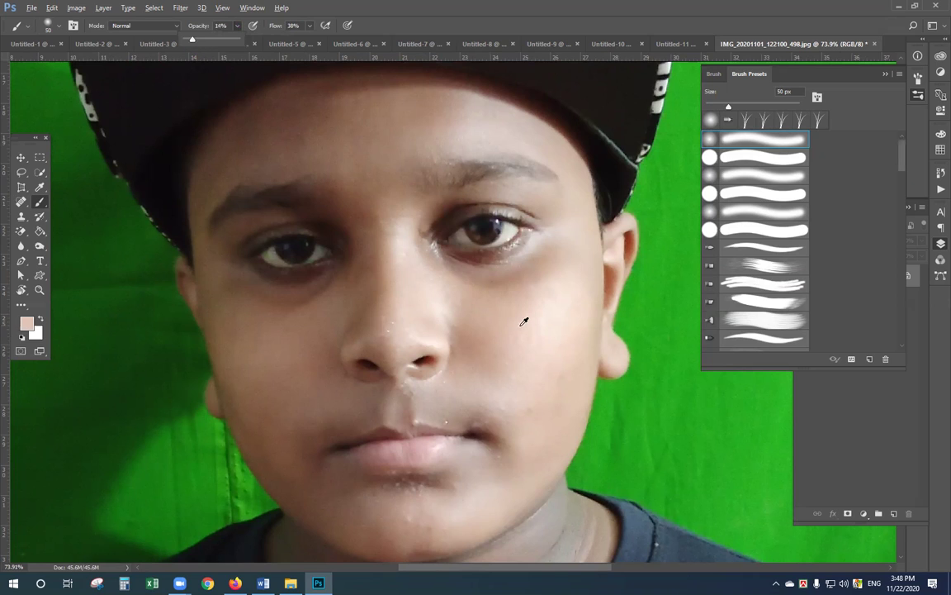
Step: Paint the light skin tone softly over the darker cheek and the shadow beneath the eye beside the nose
click(323, 355)
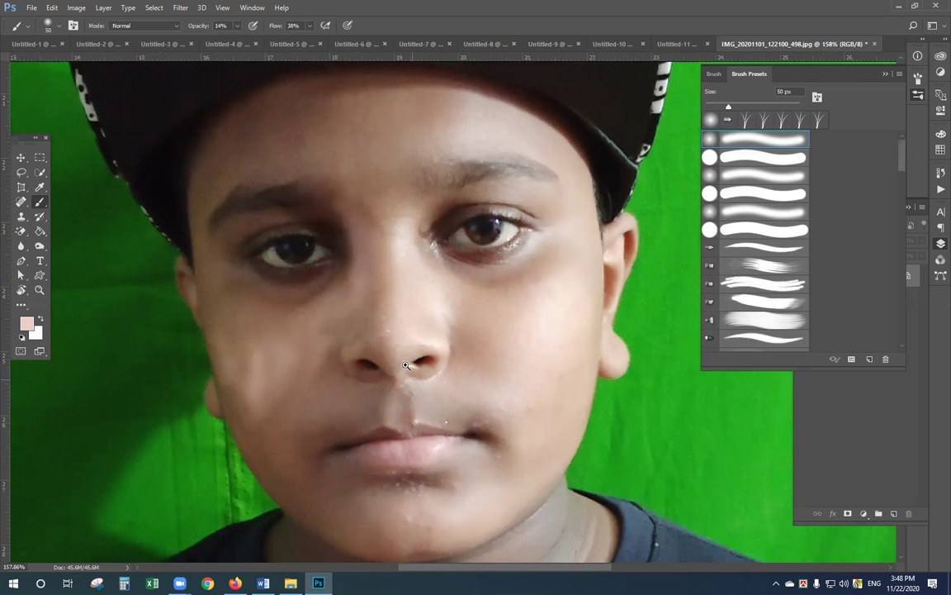
drag(295, 276, 399, 350)
drag(440, 323, 359, 331)
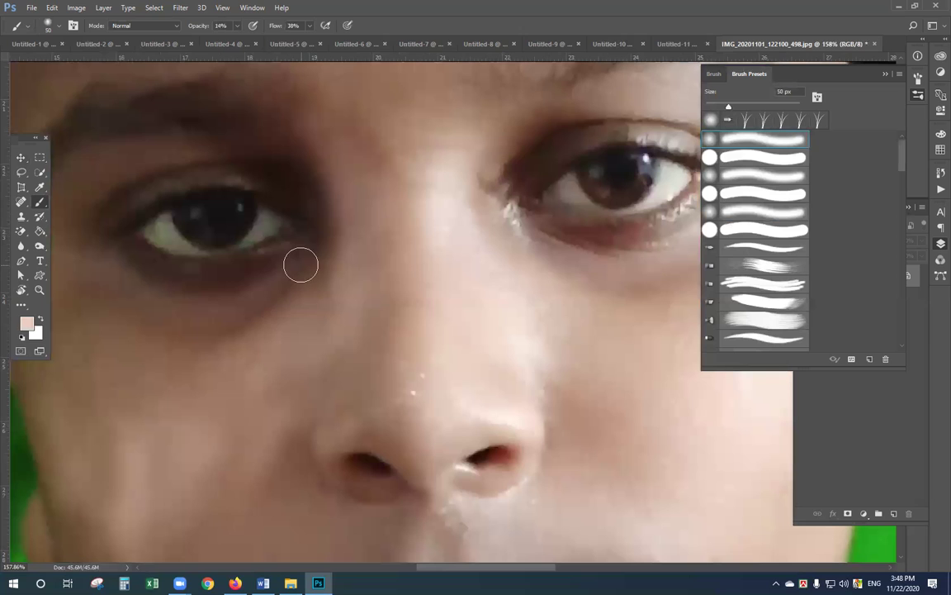
drag(270, 316, 276, 304)
drag(340, 245, 265, 289)
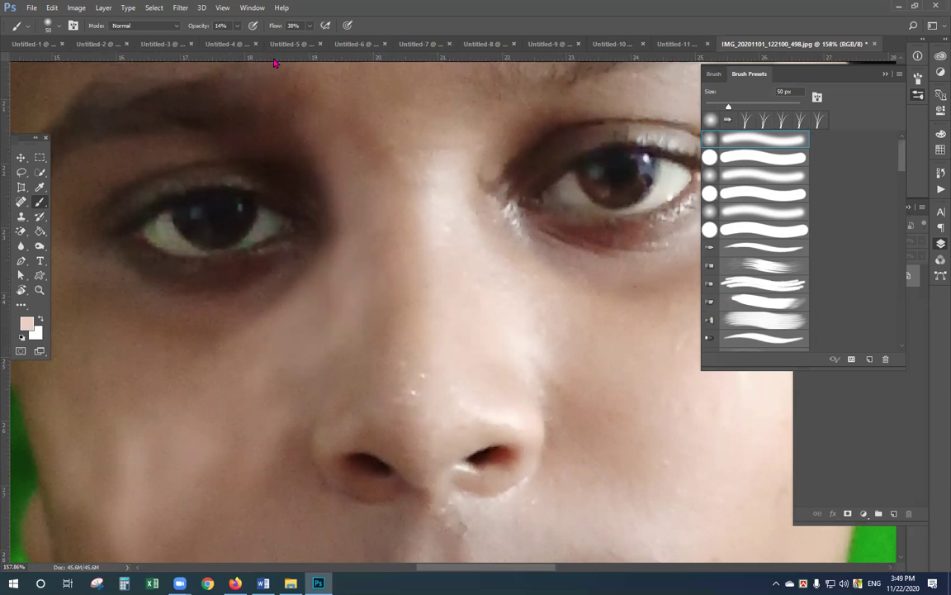
Step: Reduce the brush opacity to 11% and flow to 10%, and keep lightening the darker cheek and under-eye area
click(237, 26)
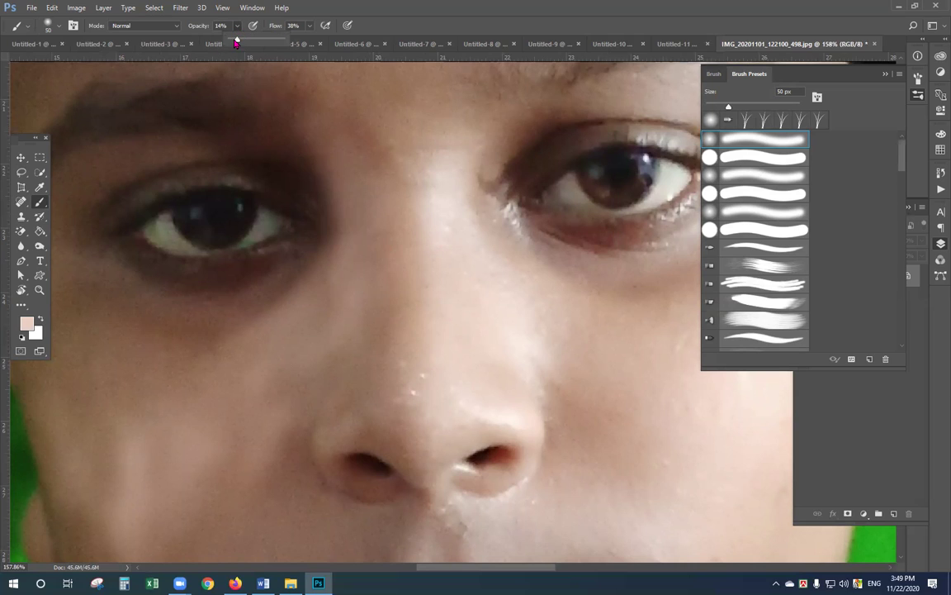
click(293, 26)
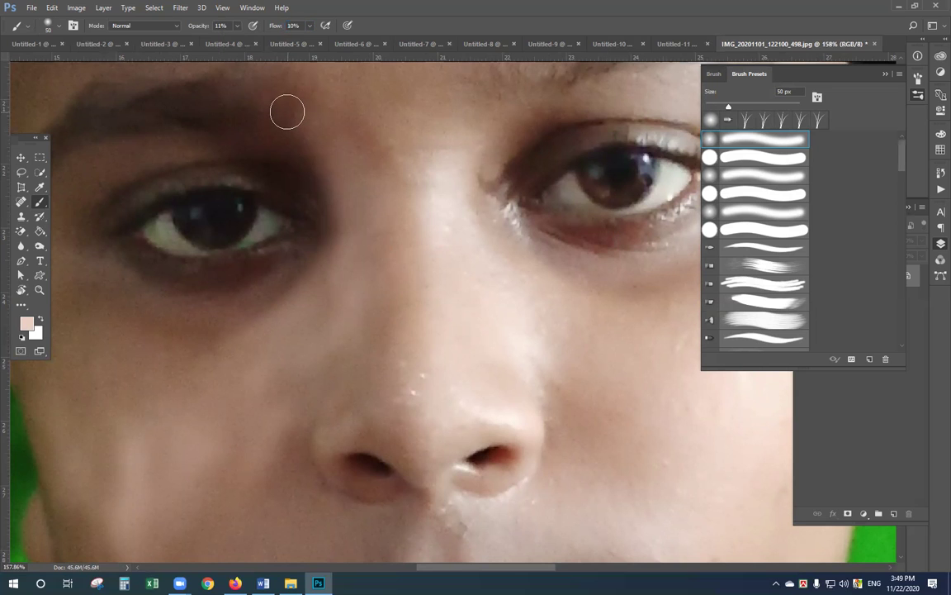
mouse_move(162, 330)
mouse_down()
mouse_move(319, 358)
mouse_move(364, 351)
mouse_up()
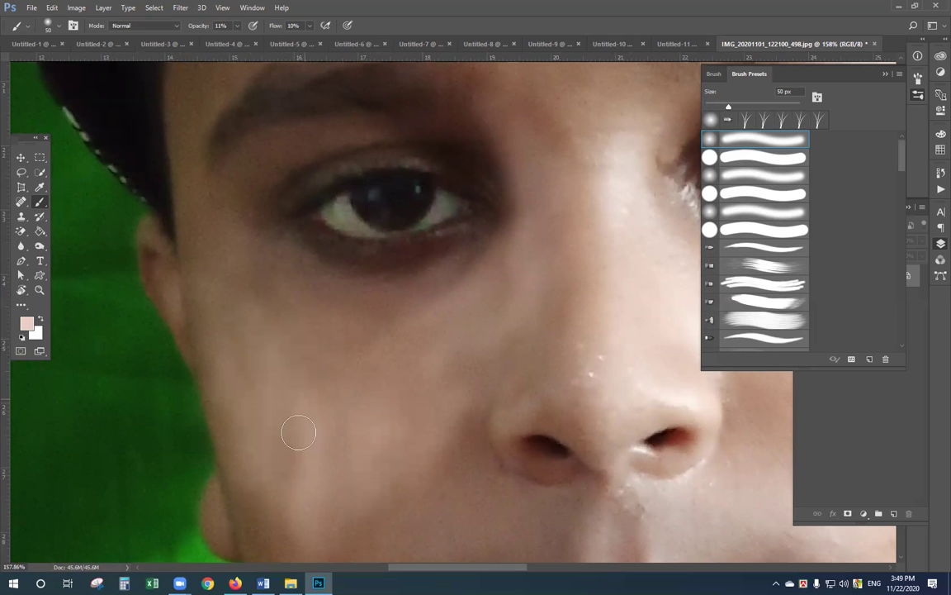
mouse_move(396, 463)
mouse_down()
mouse_move(368, 331)
mouse_move(383, 164)
mouse_move(366, 254)
mouse_move(364, 368)
mouse_up()
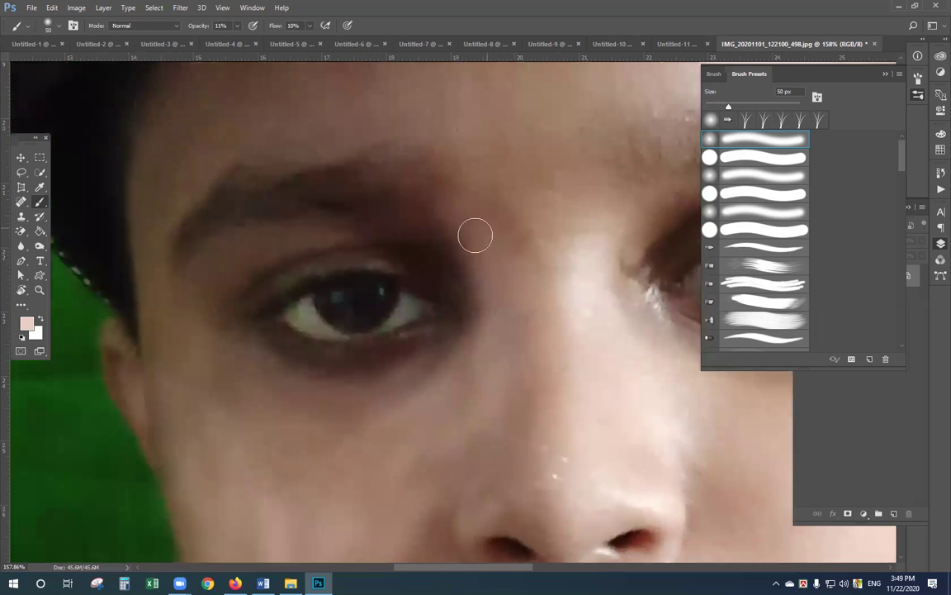
Step: Close the portrait photo and the documents Untitled-11, Untitled-10 and Untitled-9 without saving
key(ctrl+w)
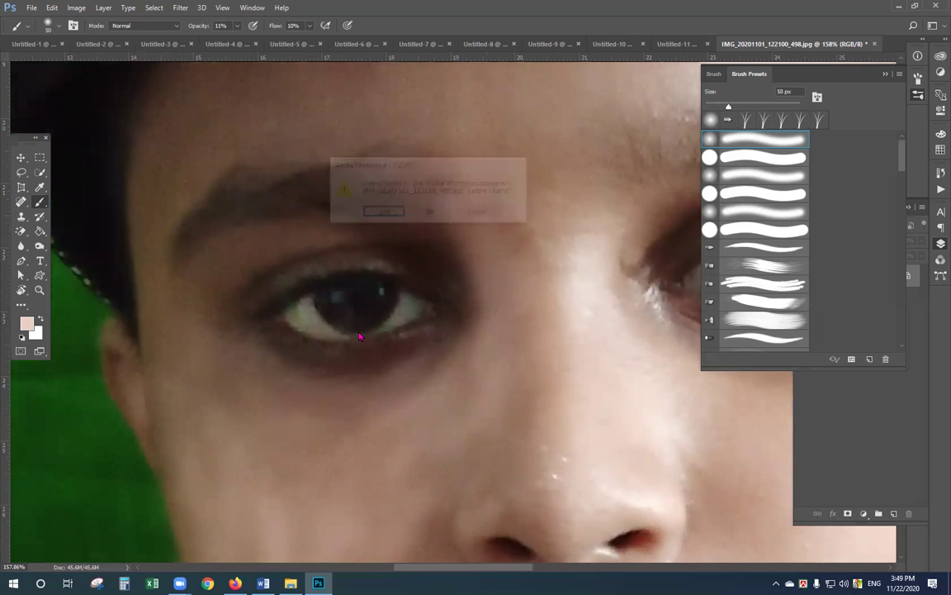
key(n)
key(ctrl+w)
key(n)
key(ctrl+w)
key(n)
key(ctrl+w)
key(n)
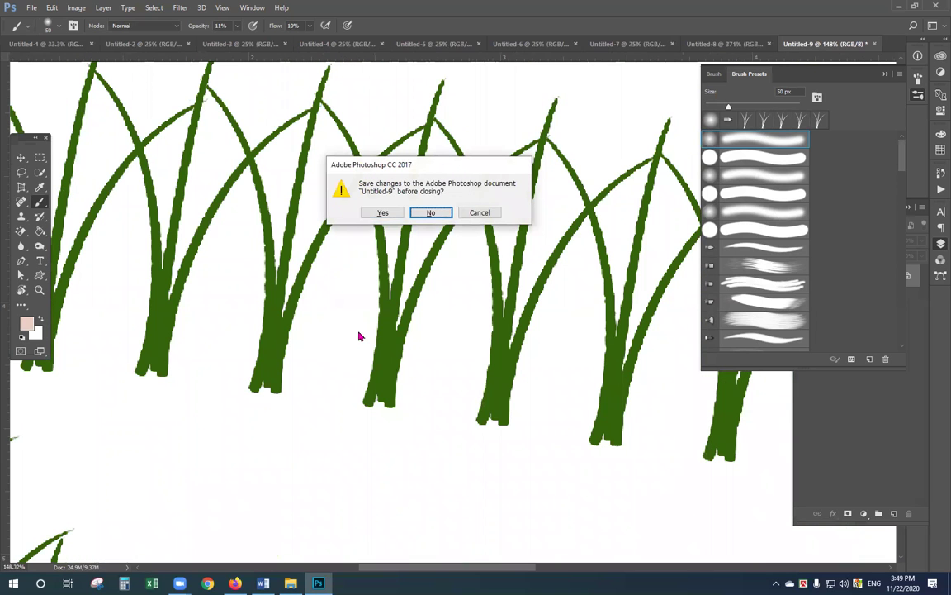
Step: Close the documents Untitled-8 down through Untitled-4 without saving
key(ctrl+w)
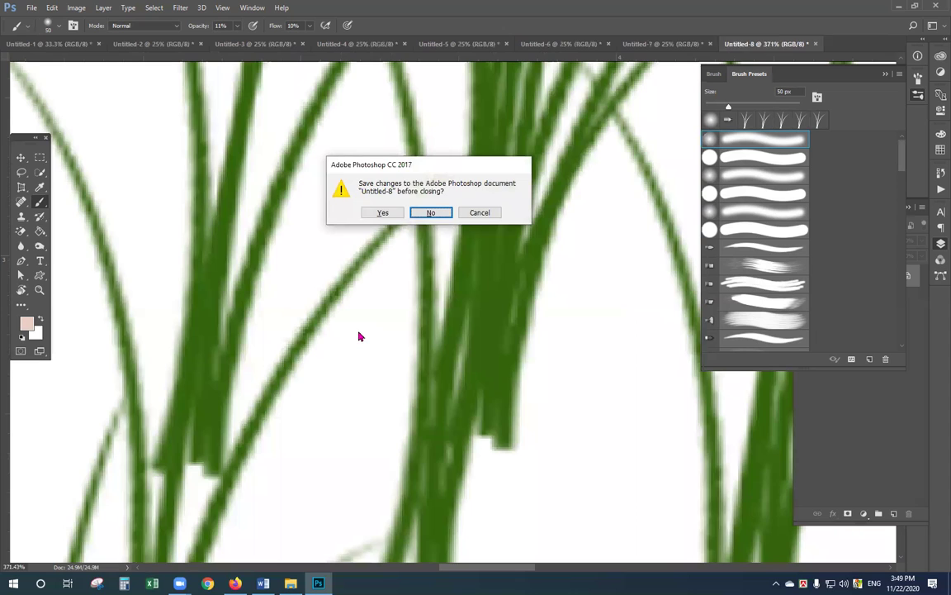
key(n)
key(ctrl+w)
key(n)
key(ctrl+w)
key(n)
key(ctrl+w)
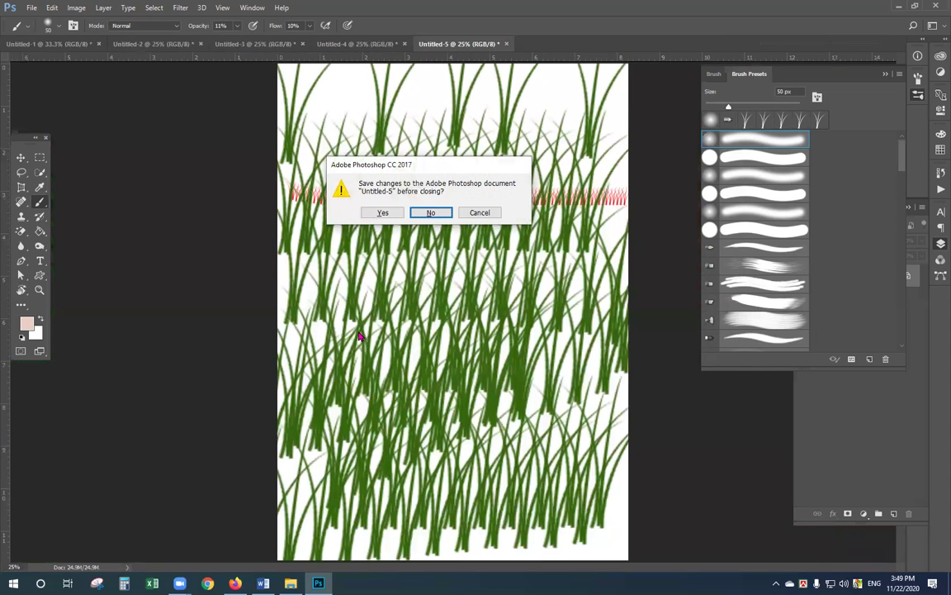
key(n)
key(ctrl+w)
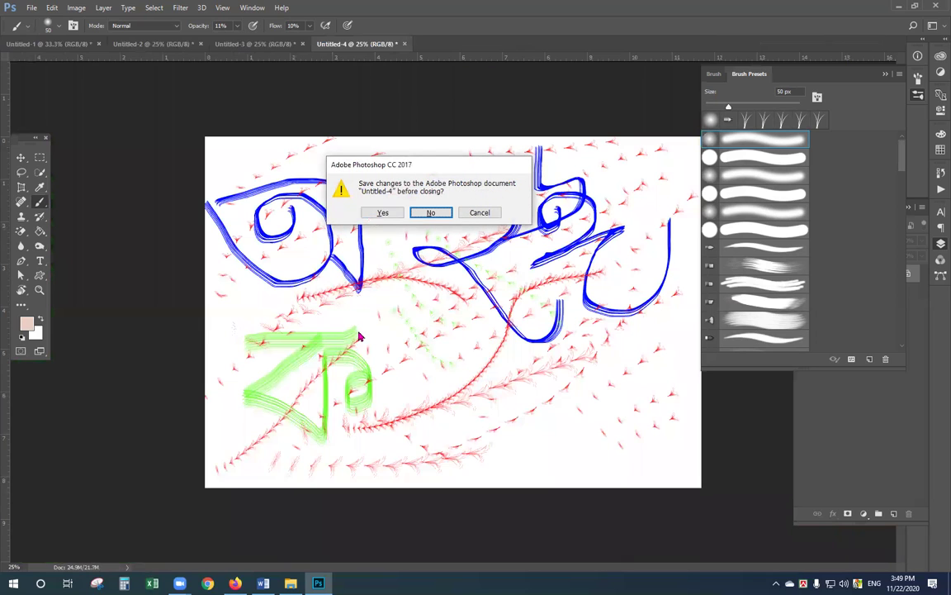